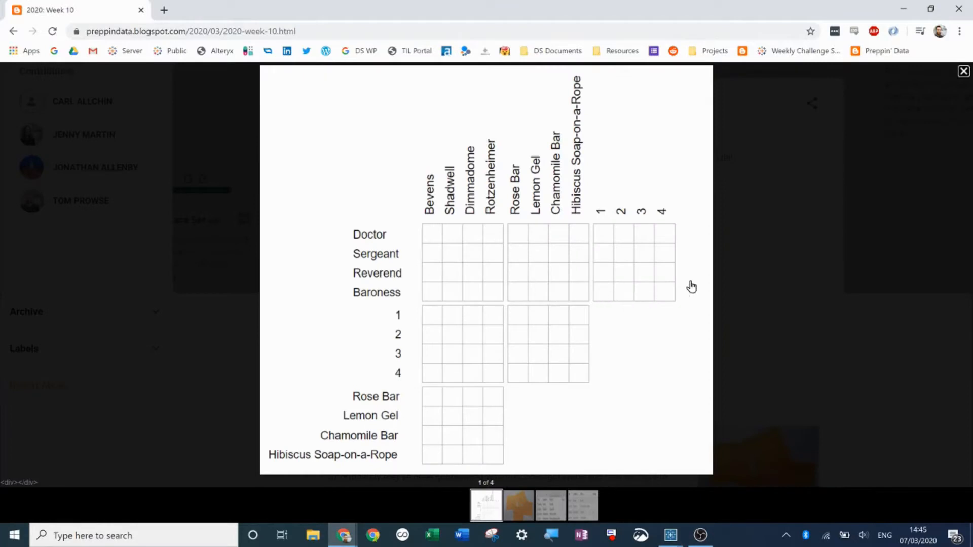
- Read the Week 10 challenge page, including the puzzle grid, the sticky-note photo, the clues and the raw input image
left_click(963, 72)
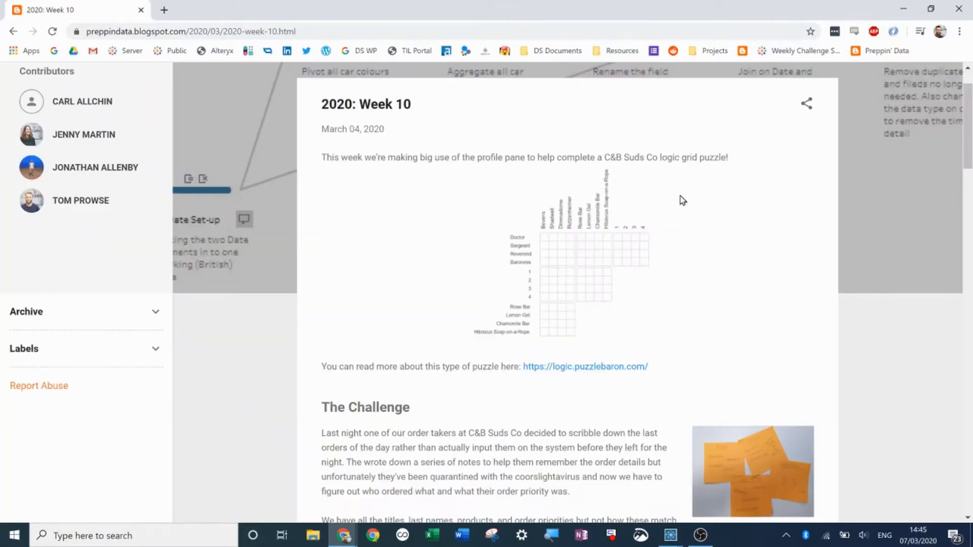
scroll(680, 199, "down", 2)
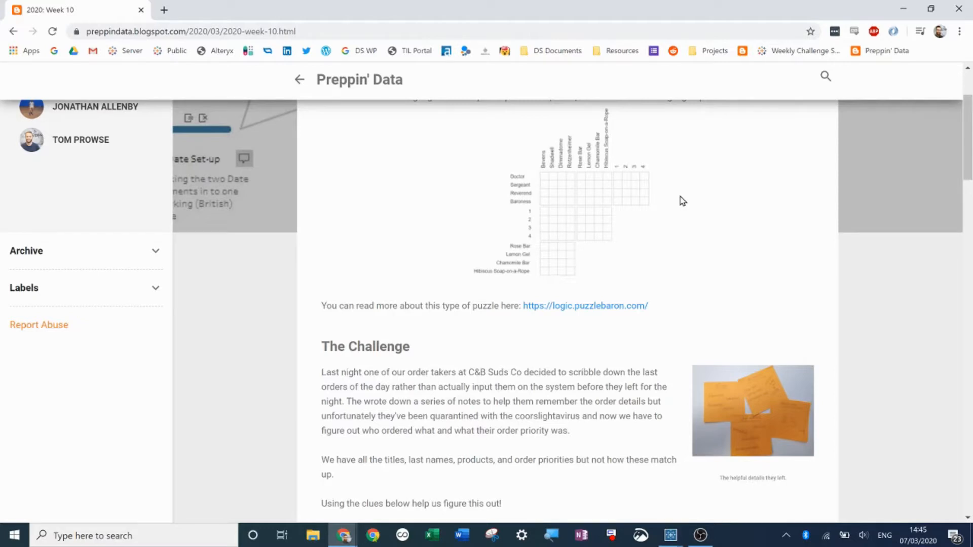
scroll(683, 202, "down", 3)
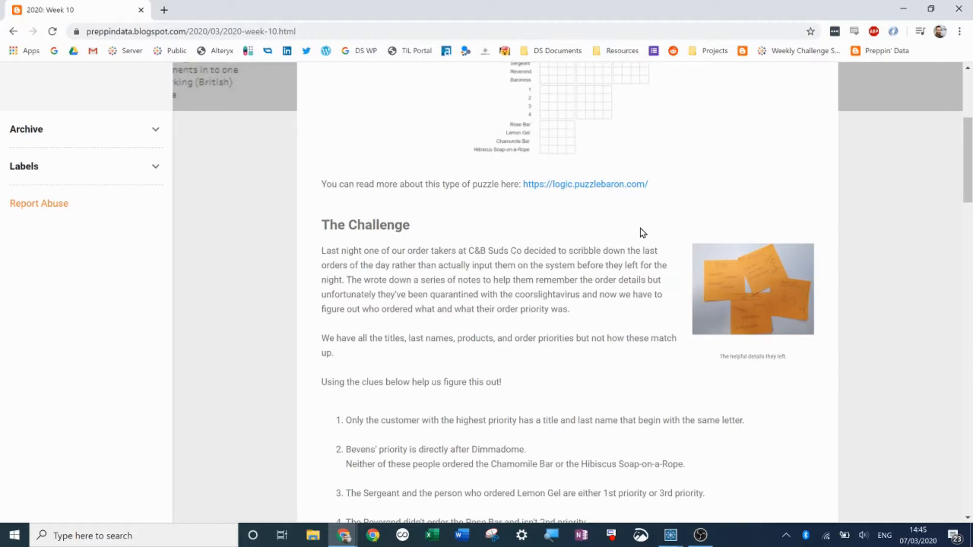
left_click(735, 290)
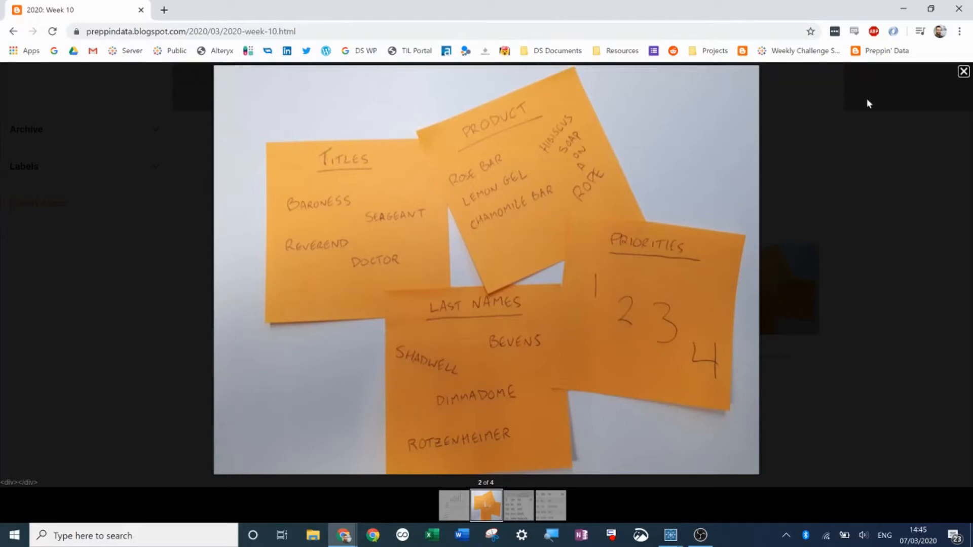
left_click(963, 72)
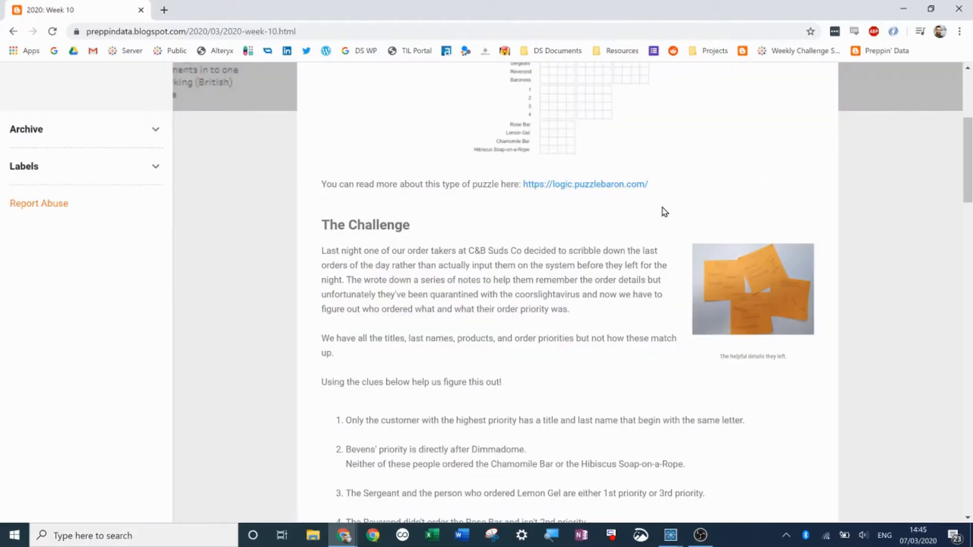
scroll(622, 224, "down", 3)
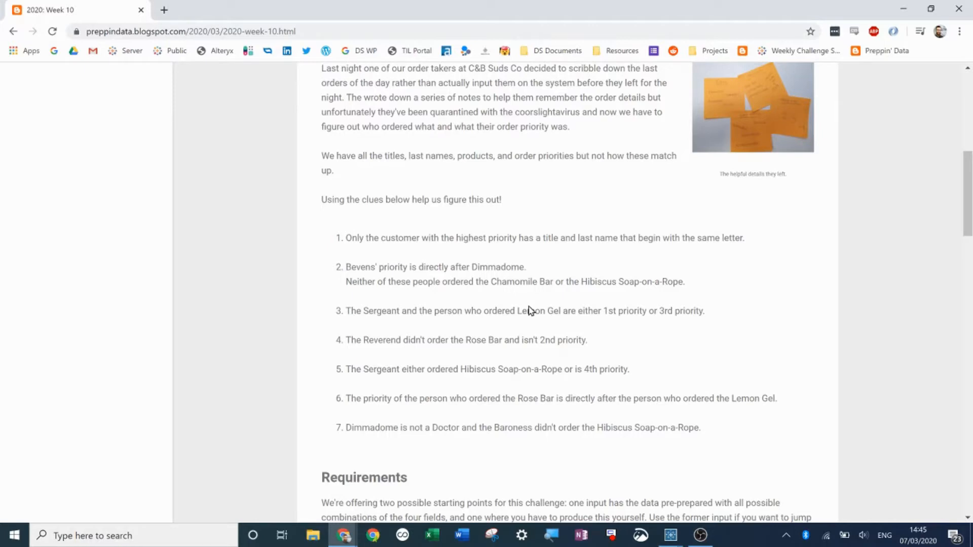
scroll(529, 311, "down", 2)
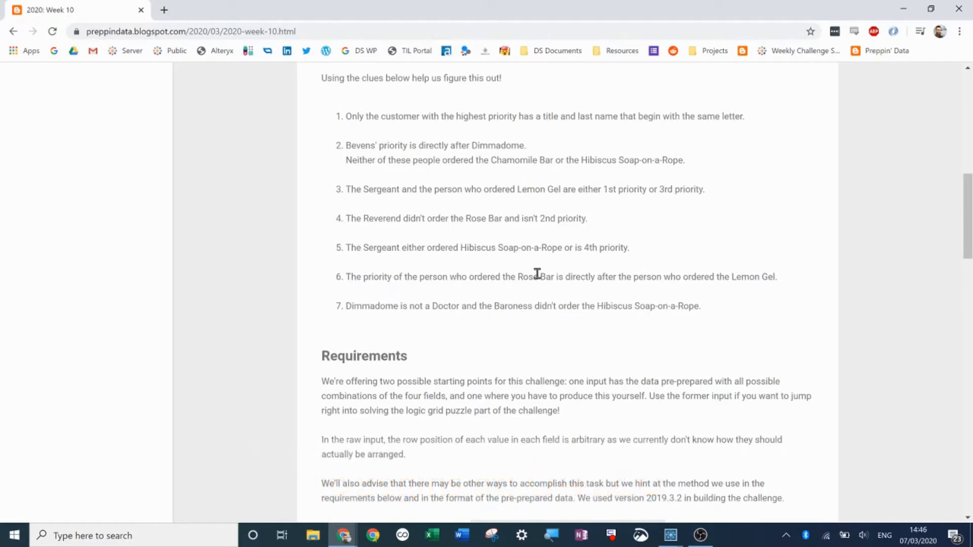
scroll(558, 289, "up", 1)
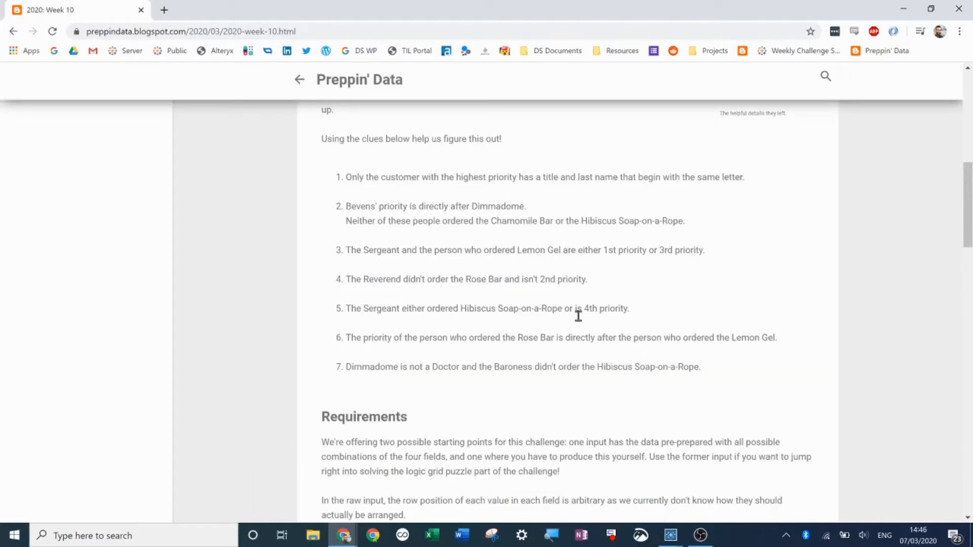
scroll(578, 315, "down", 5)
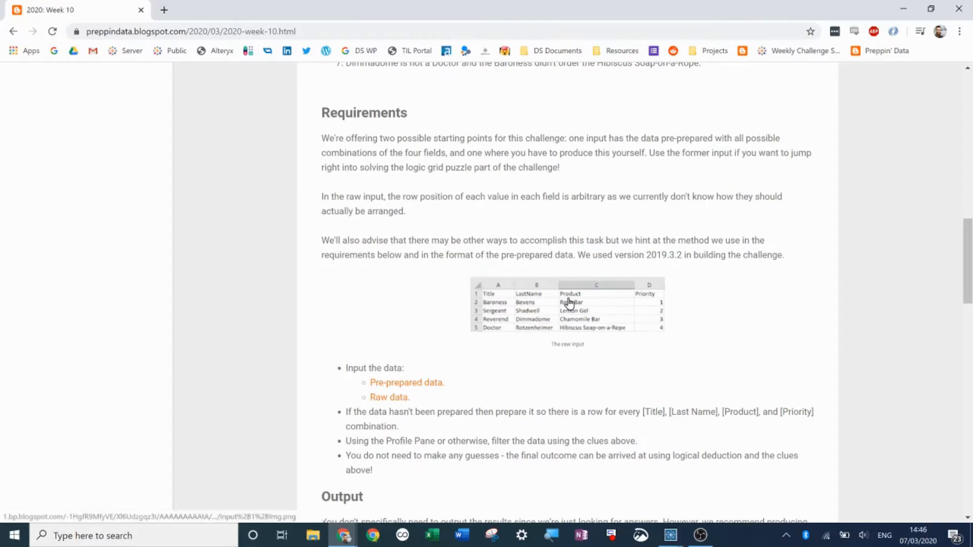
left_click(568, 304)
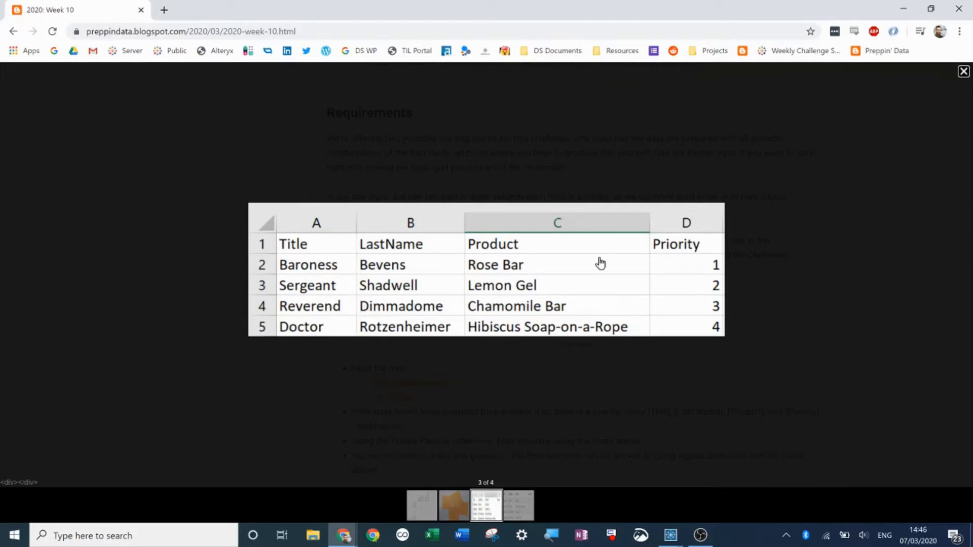
left_click(810, 181)
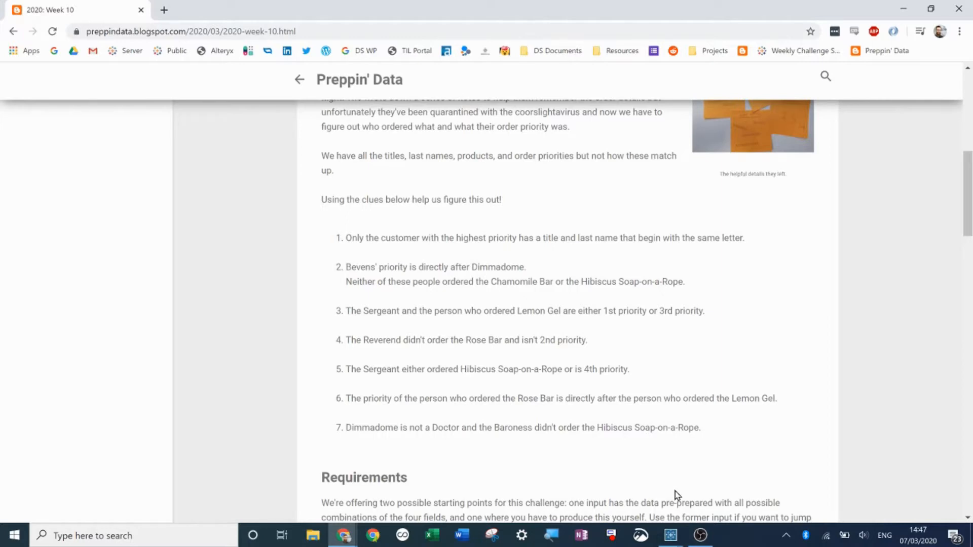
- Switch to Tableau Prep Builder and add a clean step after the ScribbleNotes input
mouse_move(677, 539)
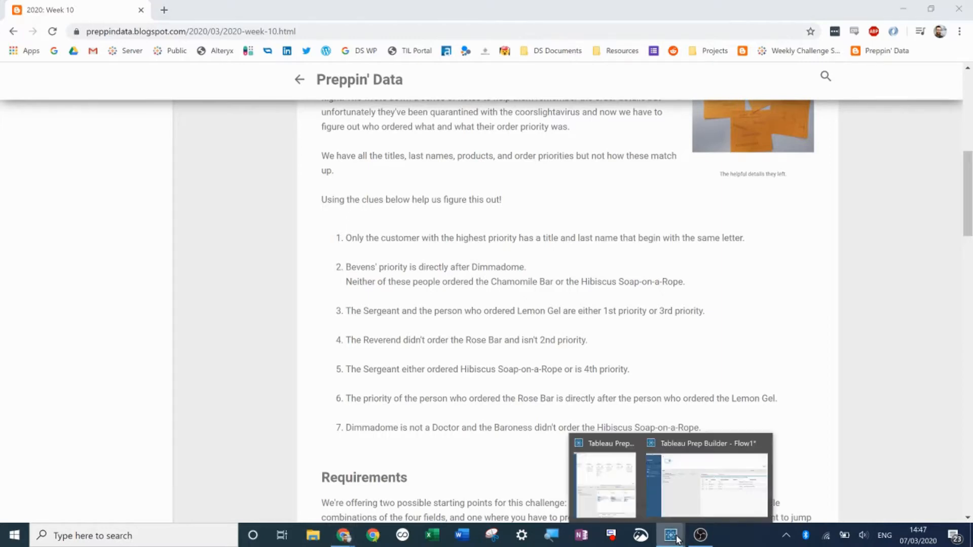
left_click(688, 478)
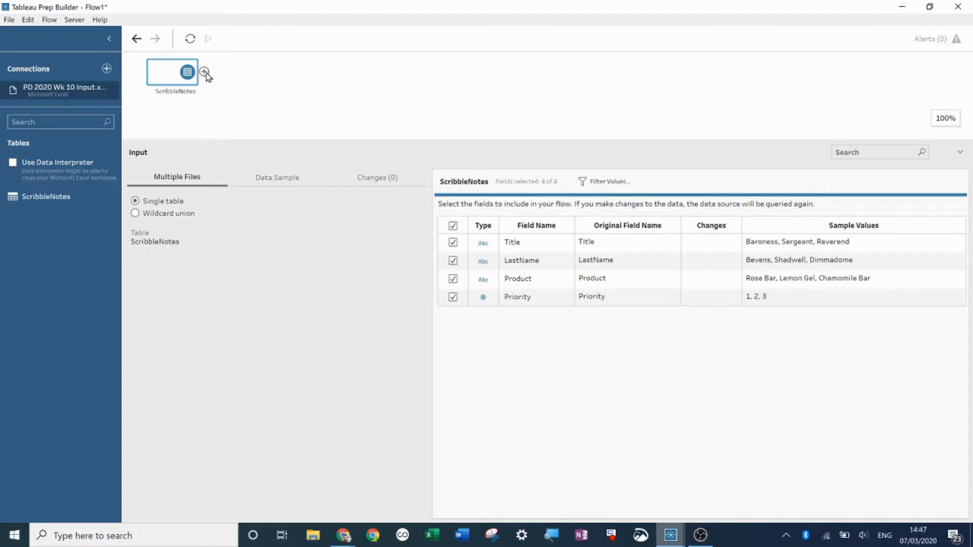
left_click(193, 100)
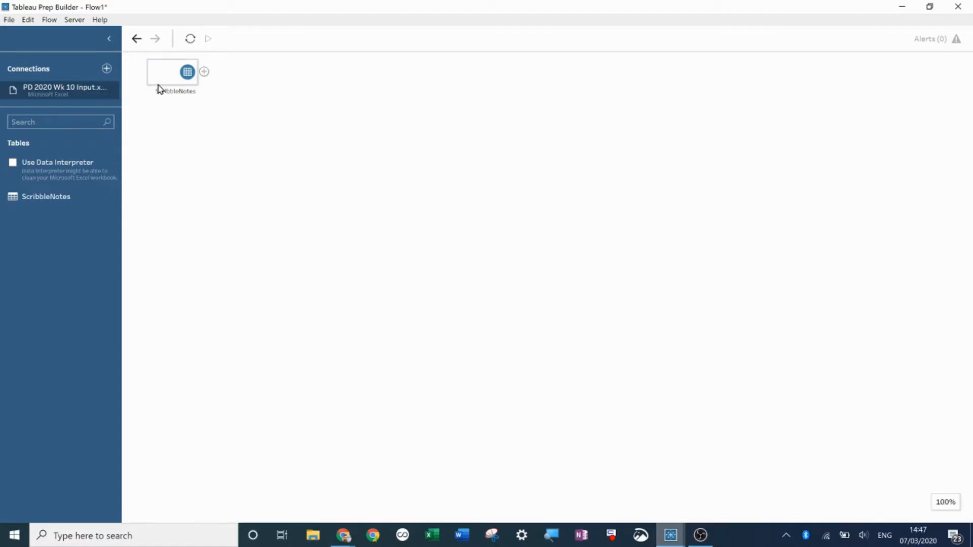
left_click(158, 87)
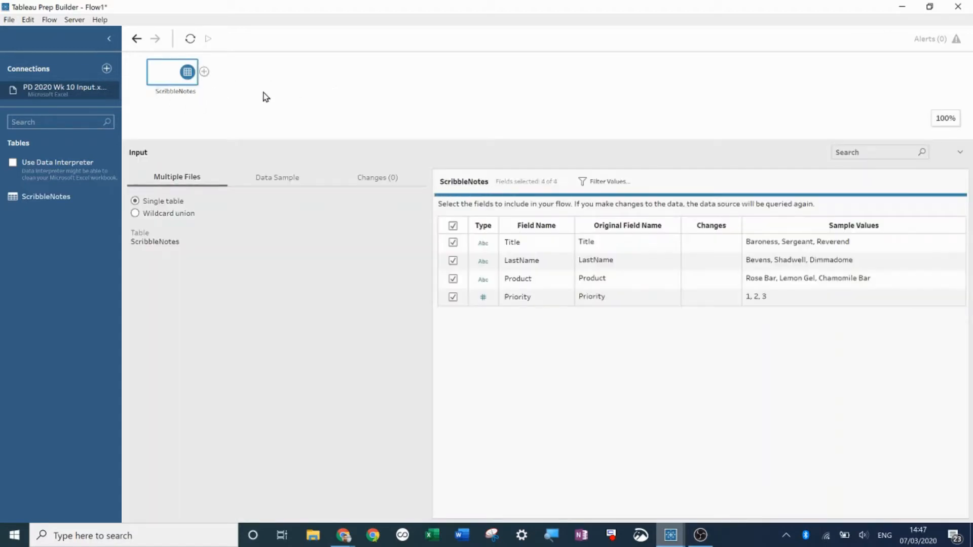
left_click(204, 71)
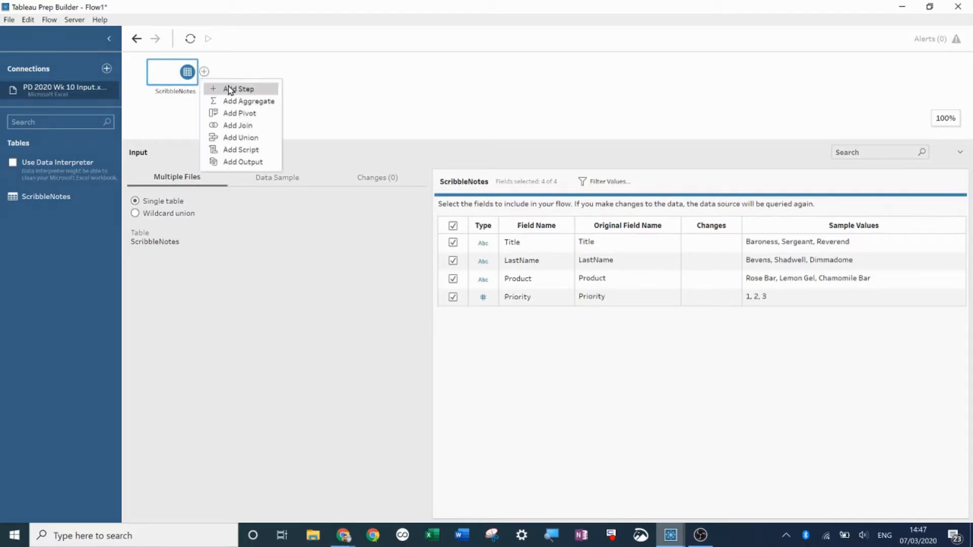
left_click(232, 90)
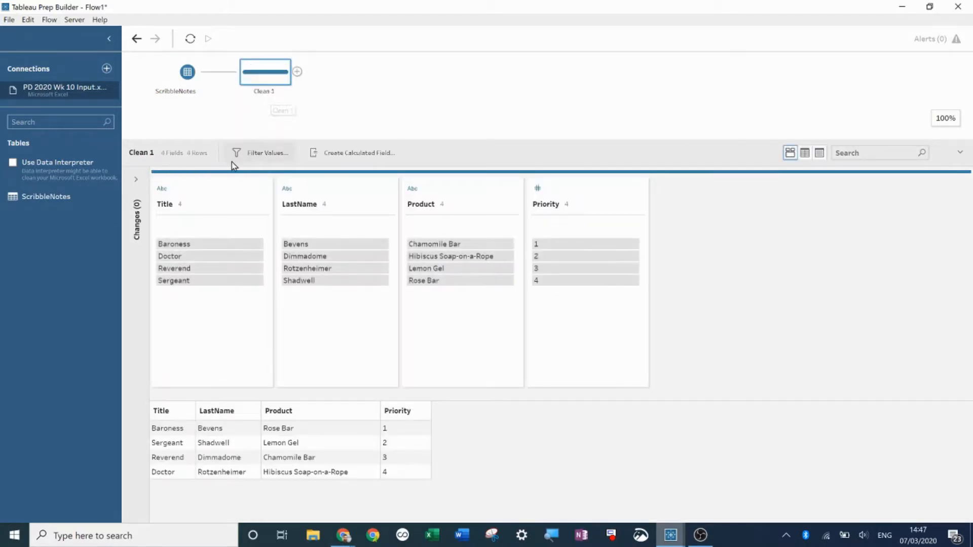
- Create a calculated field named Dummy with the value 1 in the clean step
left_click(354, 157)
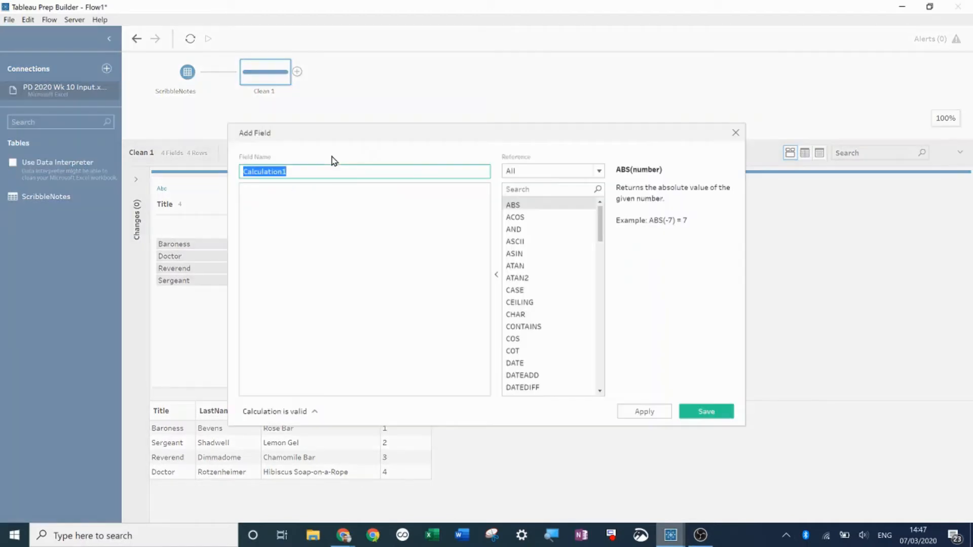
type("Dummy")
left_click(302, 233)
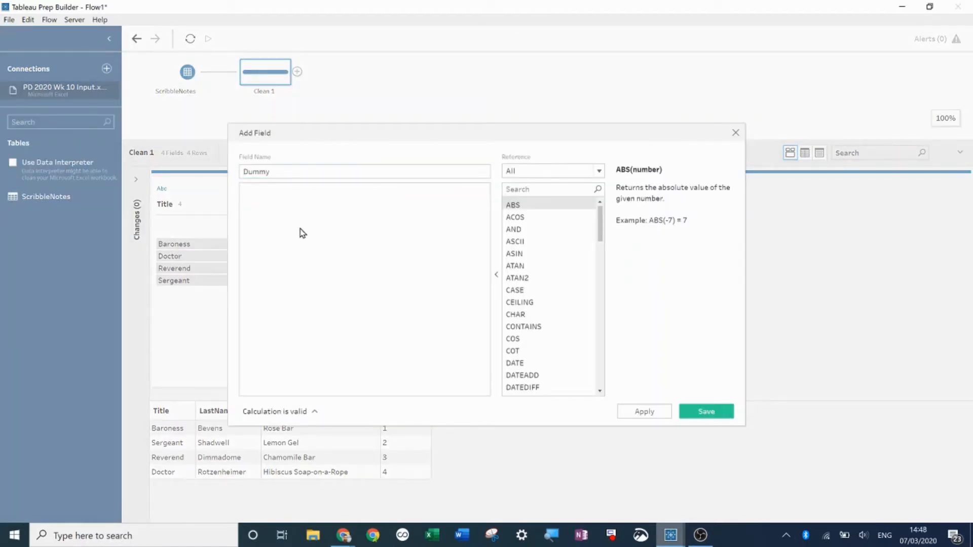
type("1")
left_click(656, 411)
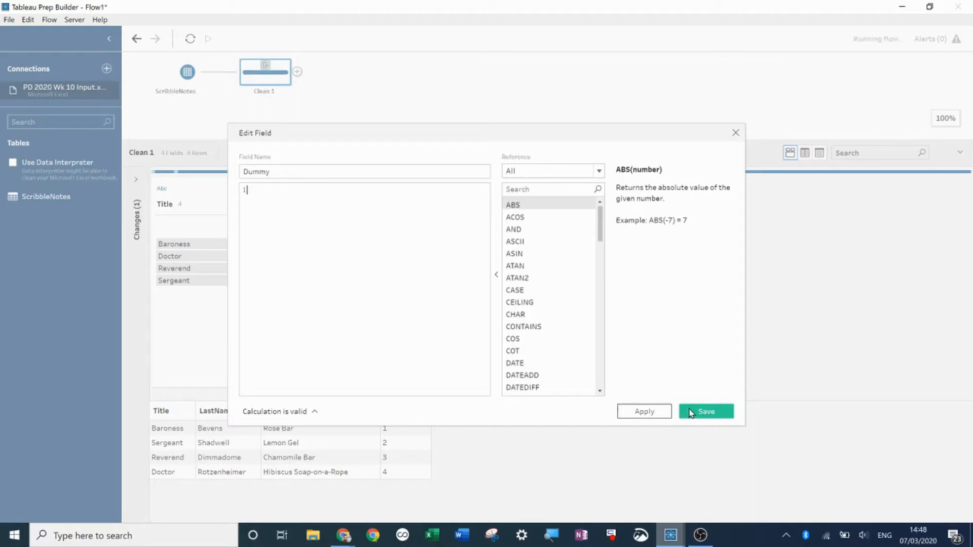
left_click(690, 412)
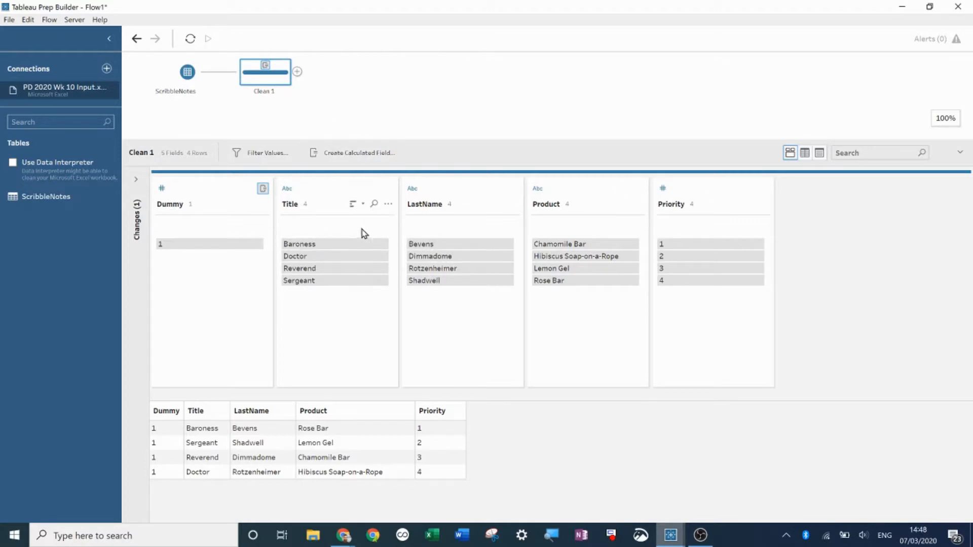
- Add a second clean step after Clean 1 and remove its LastName, Product and Priority fields
left_click(297, 72)
left_click(333, 88)
mouse_move(304, 115)
left_mouse_down()
mouse_move(172, 73)
mouse_move(183, 135)
left_mouse_up()
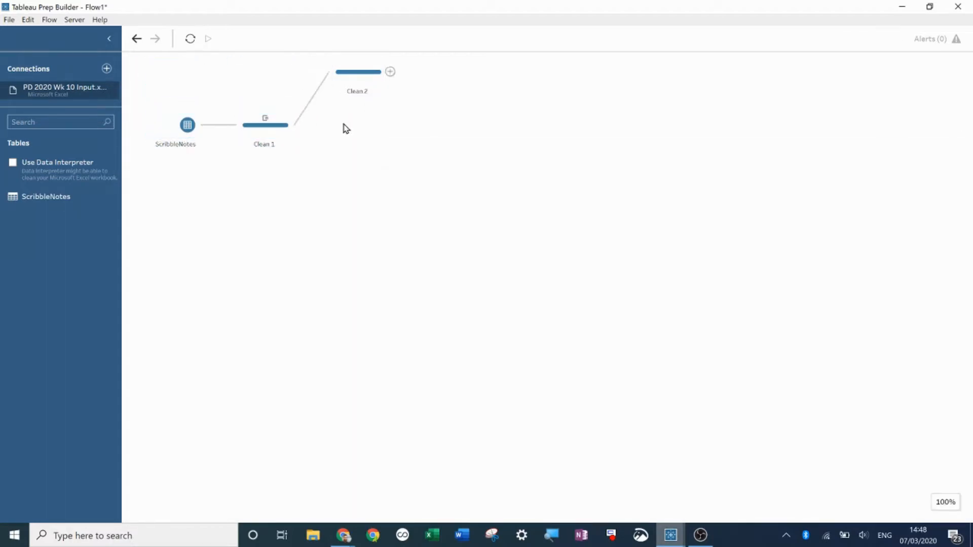
left_click(362, 68)
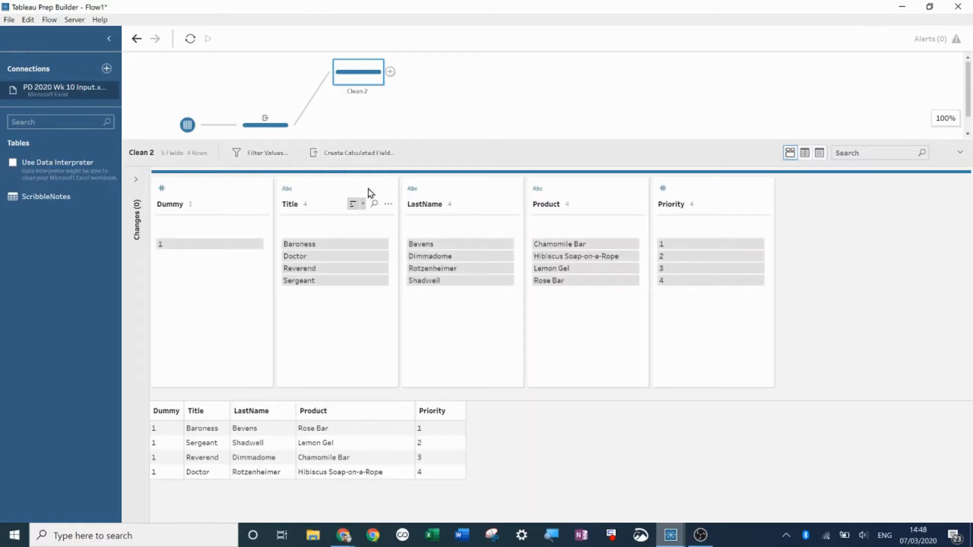
left_click(474, 194)
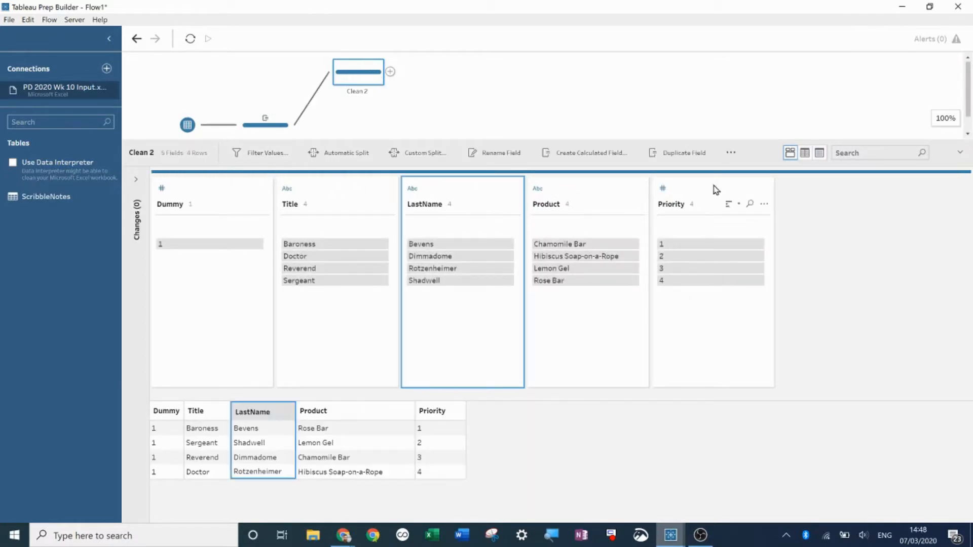
left_click(710, 191, "ctrl")
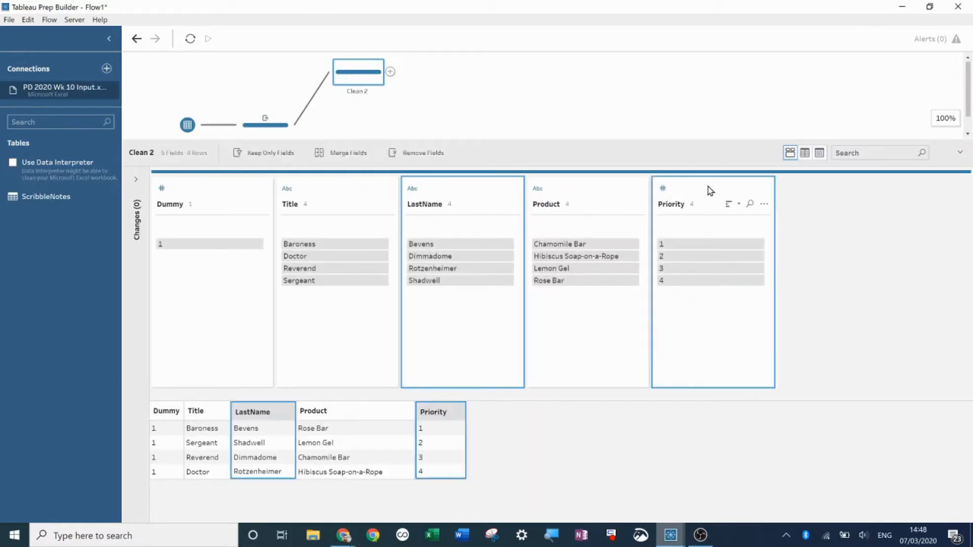
left_click(586, 189, "ctrl")
right_click(586, 190)
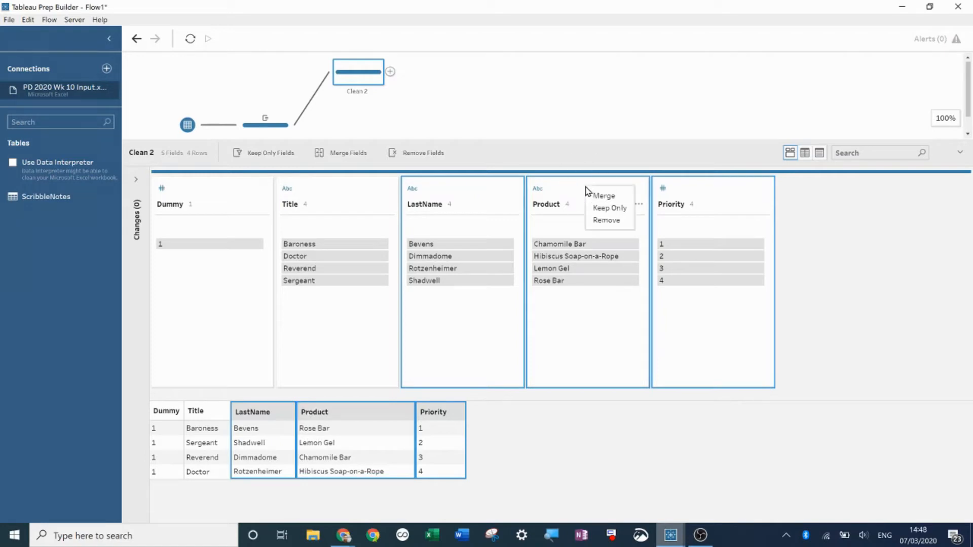
left_click(608, 220)
- Rename the new clean step to Title Only
double_click(364, 92)
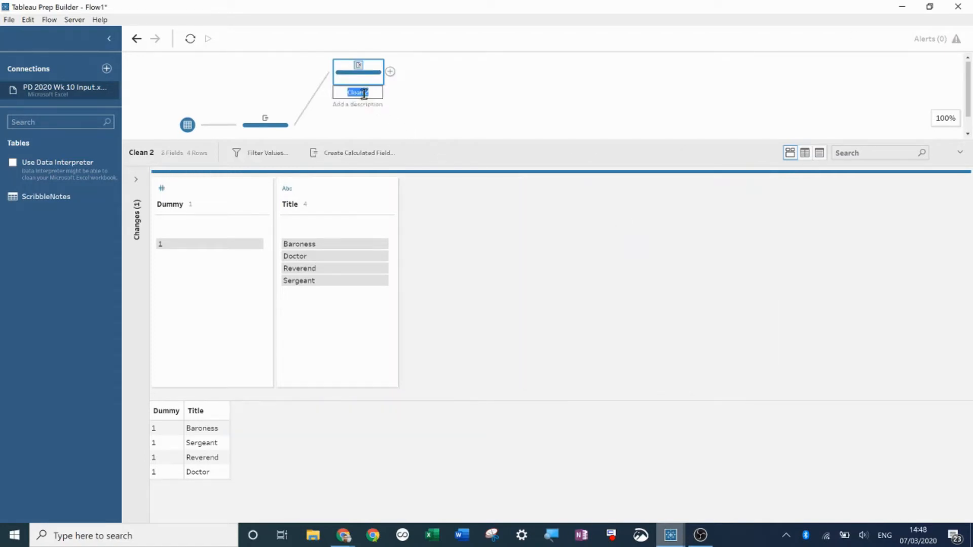
type("Title Only")
key("Return")
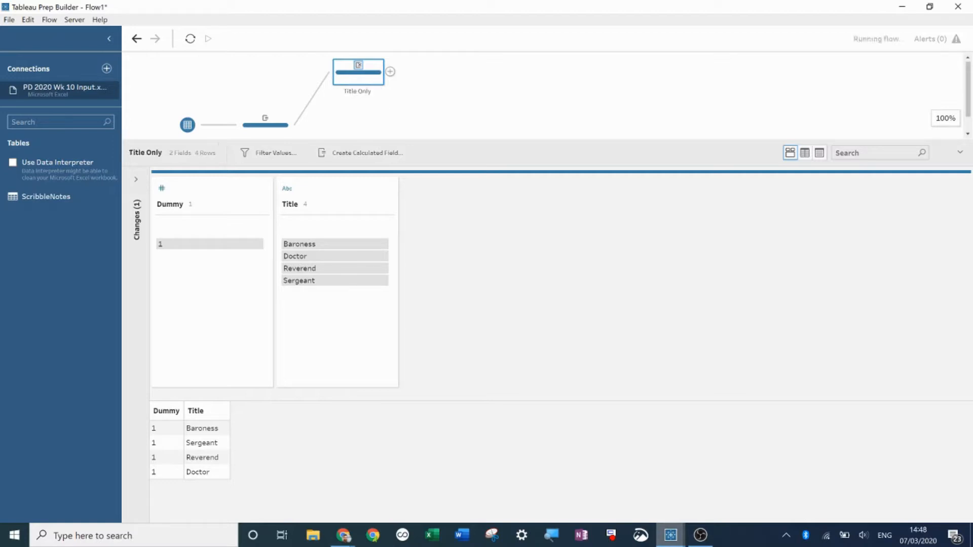
- Add three more clean-step branches coming off Clean 1
scroll(336, 126, "down", 1)
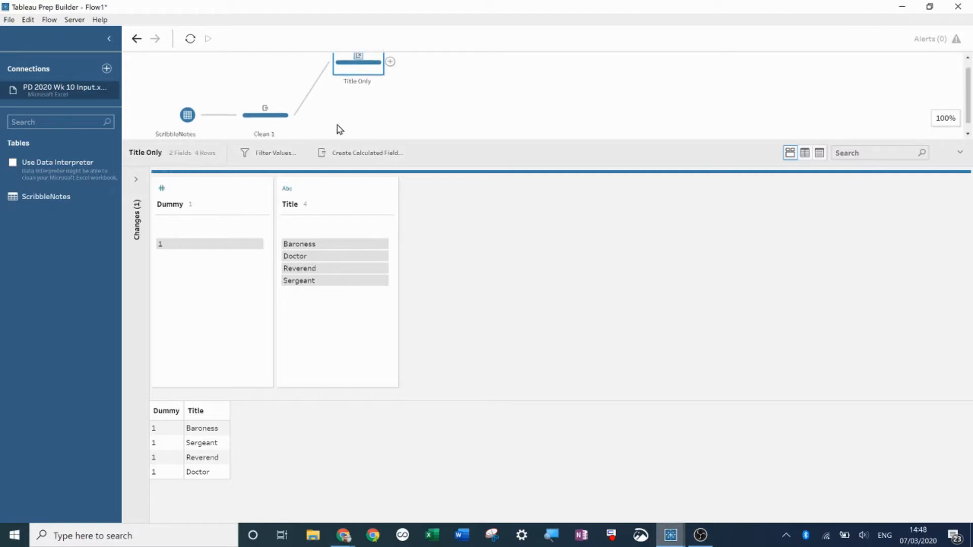
left_click(299, 103)
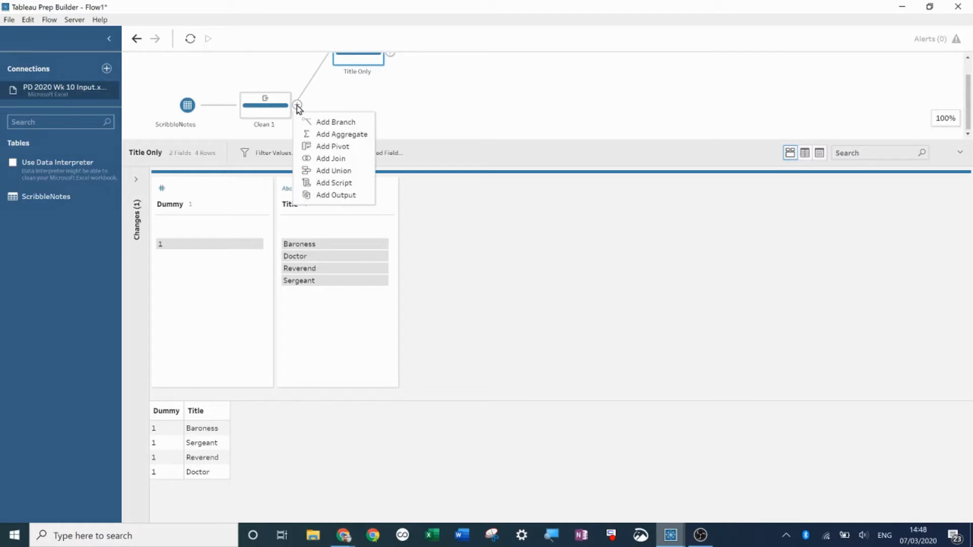
left_click(317, 122)
left_click(298, 105)
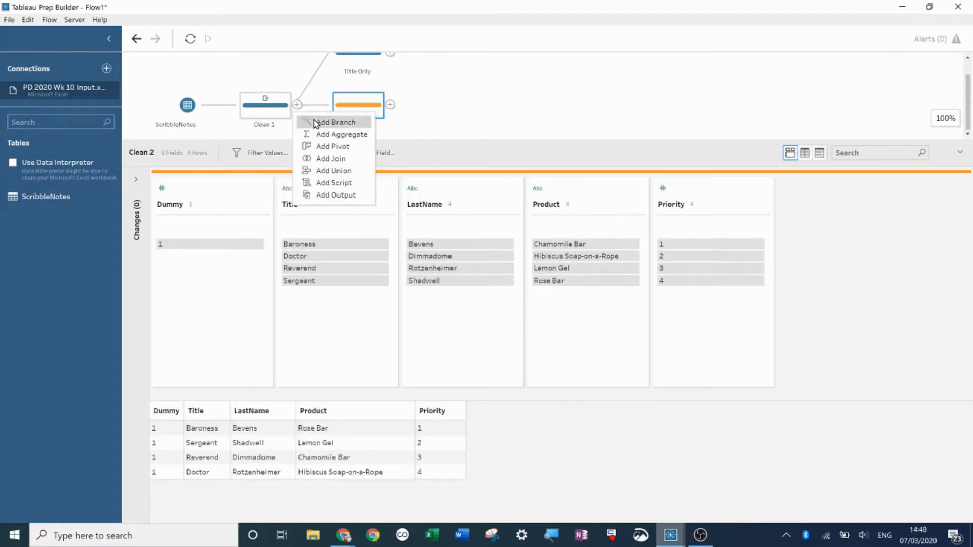
left_click(317, 121)
scroll(299, 86, "up", 3)
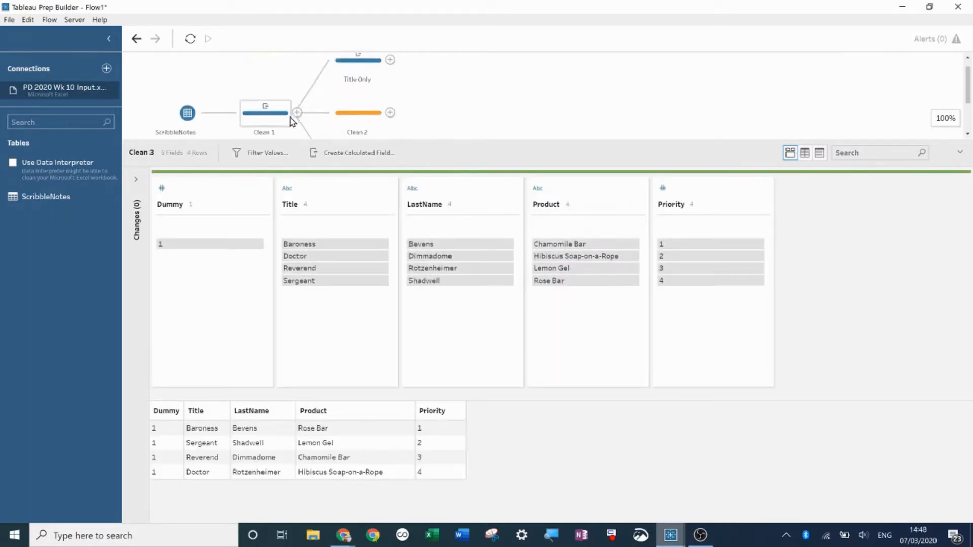
left_click(297, 113)
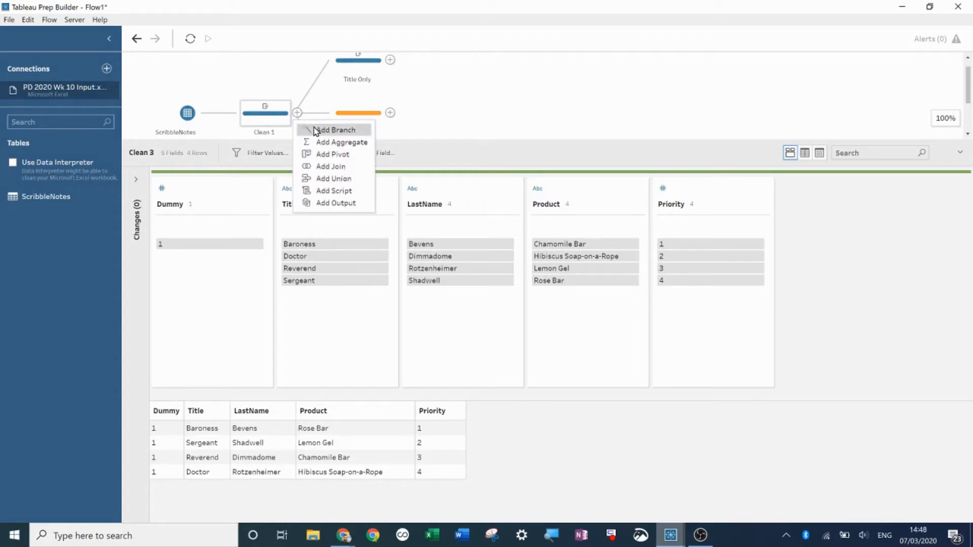
left_click(314, 131)
scroll(435, 113, "up", 3)
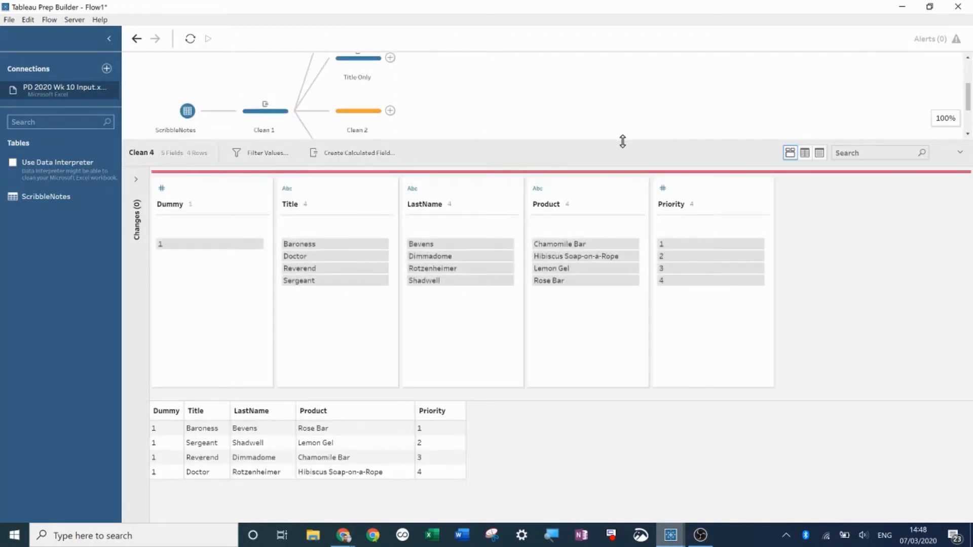
left_click_drag(622, 141, 610, 221)
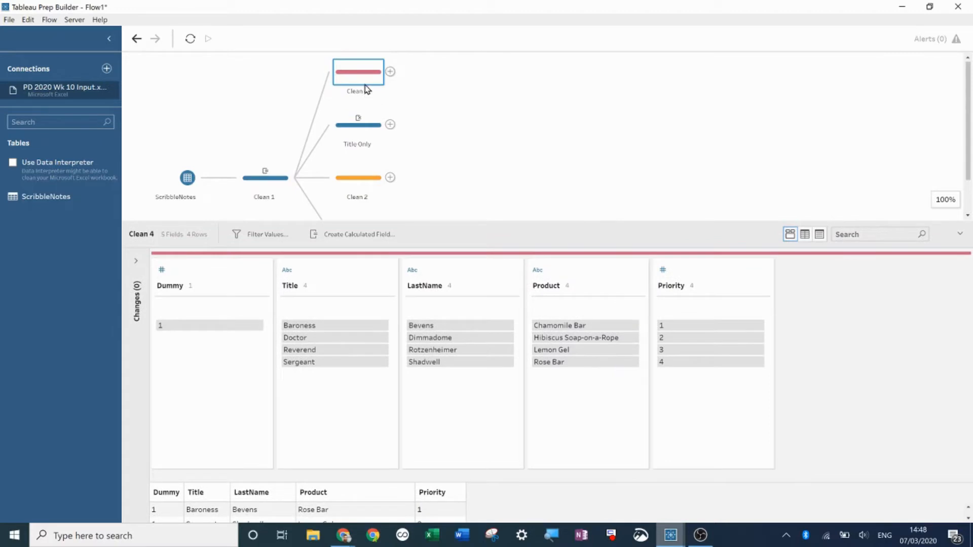
- In the top new clean step, remove the Title, Product and Priority fields, keeping Dummy and LastName
left_click(330, 269)
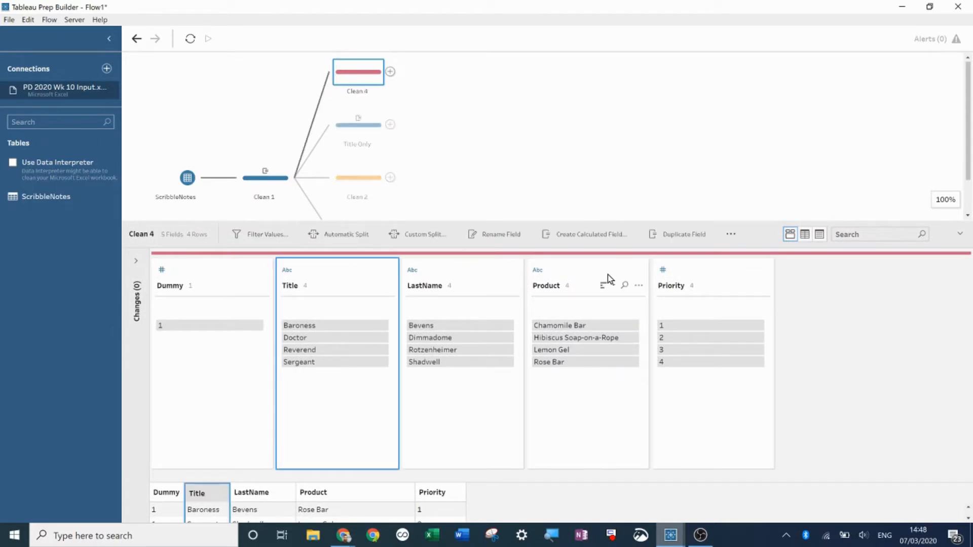
left_click(608, 279, "ctrl")
left_click(705, 272, "ctrl")
left_click(604, 271)
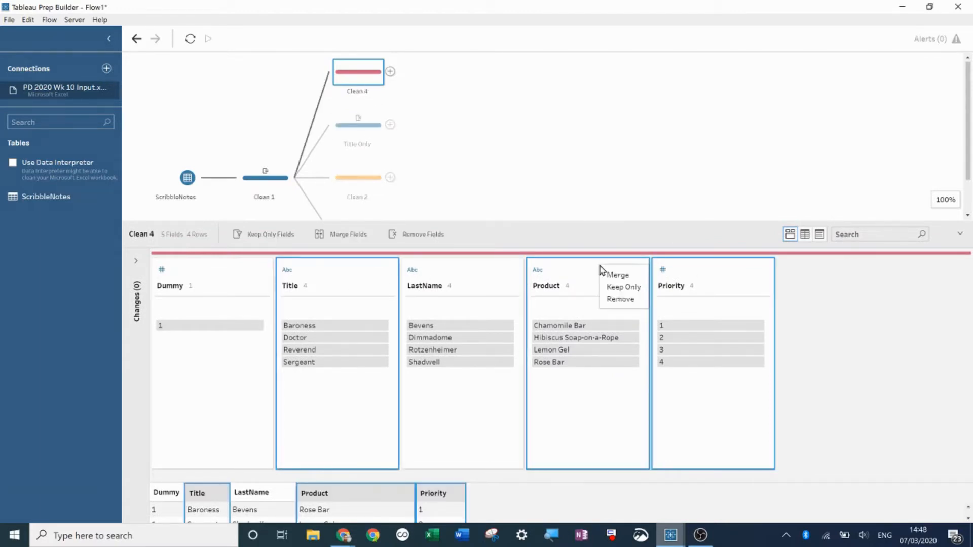
left_click(622, 299)
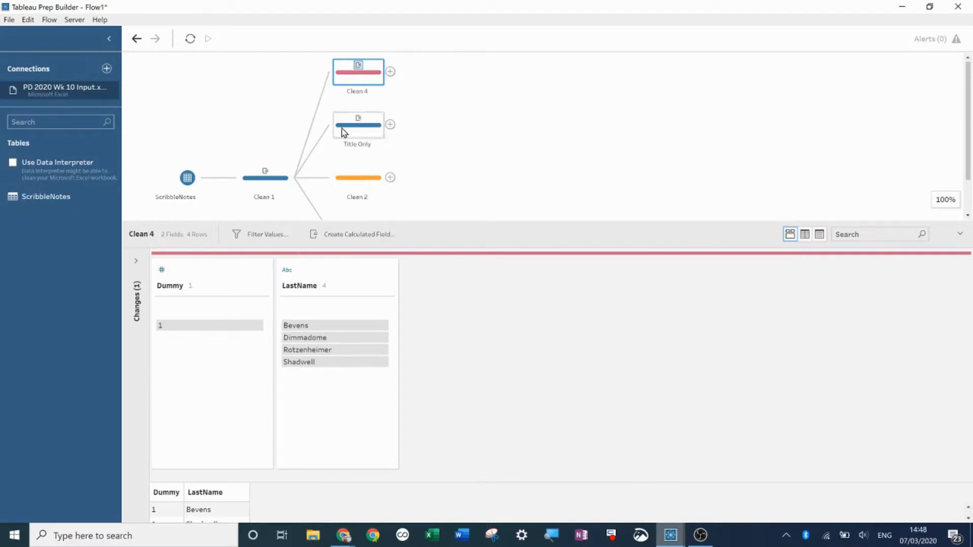
- Rename that clean step to Last Name Only
double_click(358, 91)
type("Last")
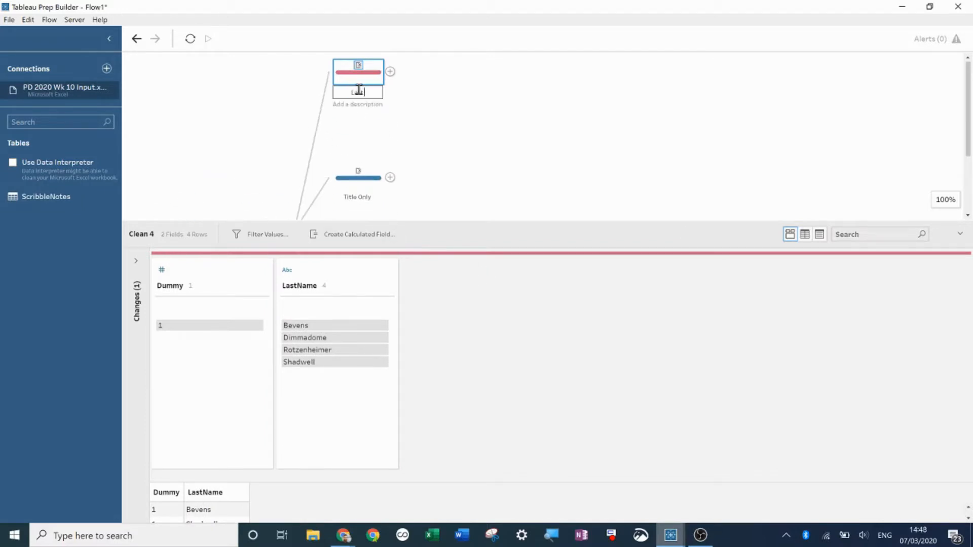
type(" Name Only")
key("Return")
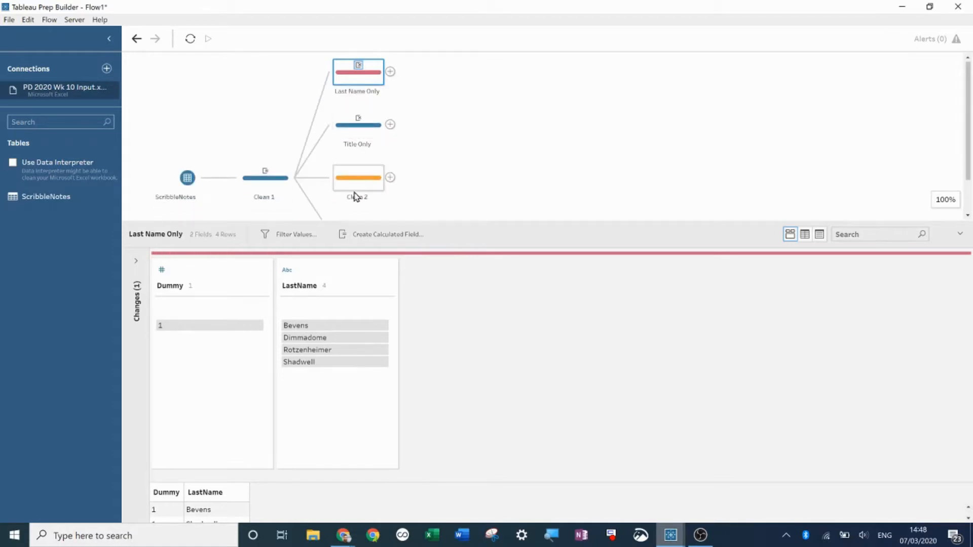
- In Clean 2, remove the Title, LastName and Priority fields, keeping Dummy and Product
left_click(355, 192)
left_click(348, 274)
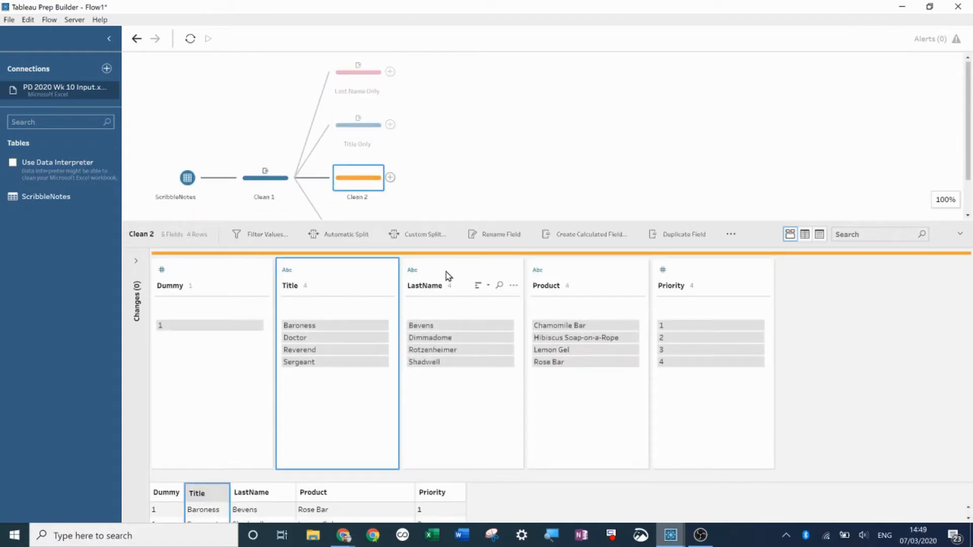
left_click(448, 275, "ctrl")
left_click(710, 278, "ctrl")
right_click(710, 277)
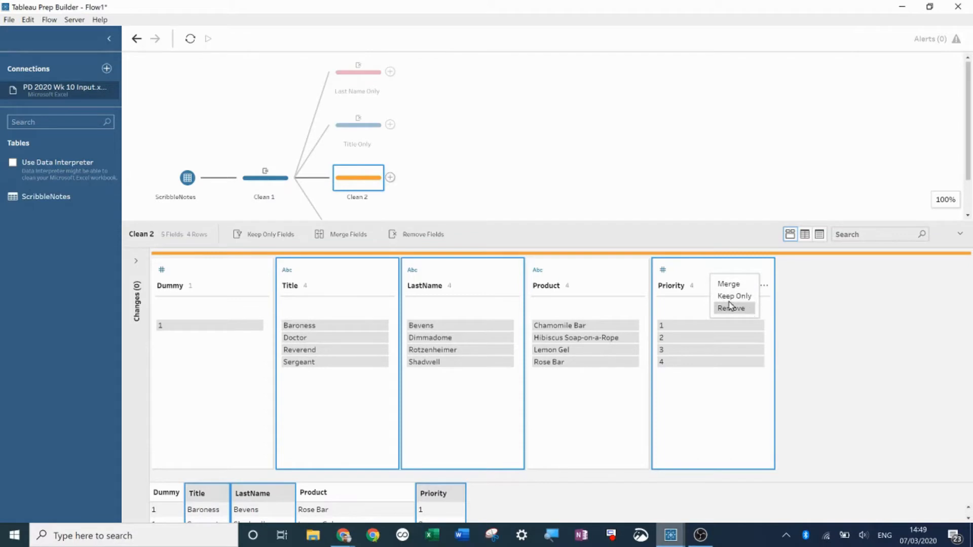
left_click(730, 308)
- Rename Clean 2 to Product Only
double_click(362, 197)
type("Pro")
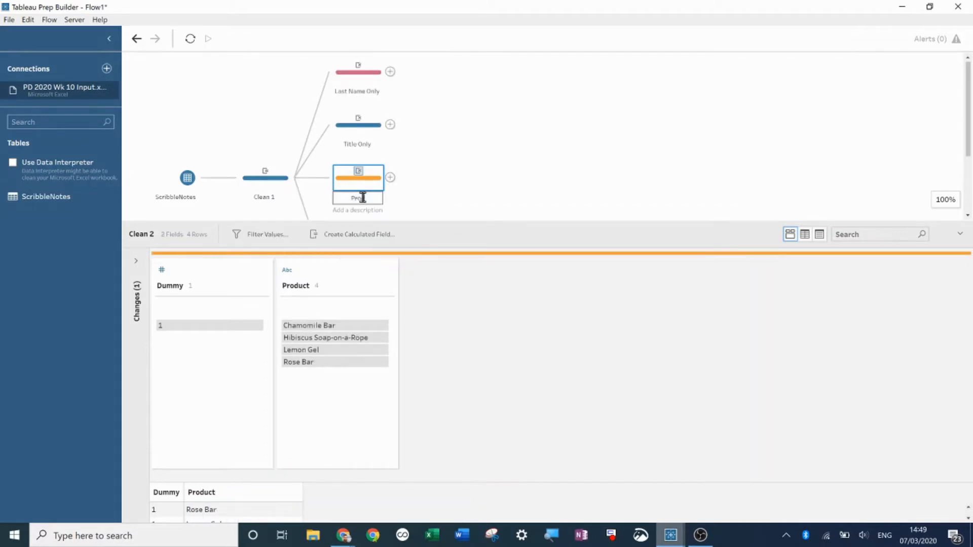
type("duct Only")
key("Return")
- In Clean 3, remove the Title, LastName and Product fields, keeping Dummy and Priority
scroll(475, 194, "down", 2)
left_click(369, 194)
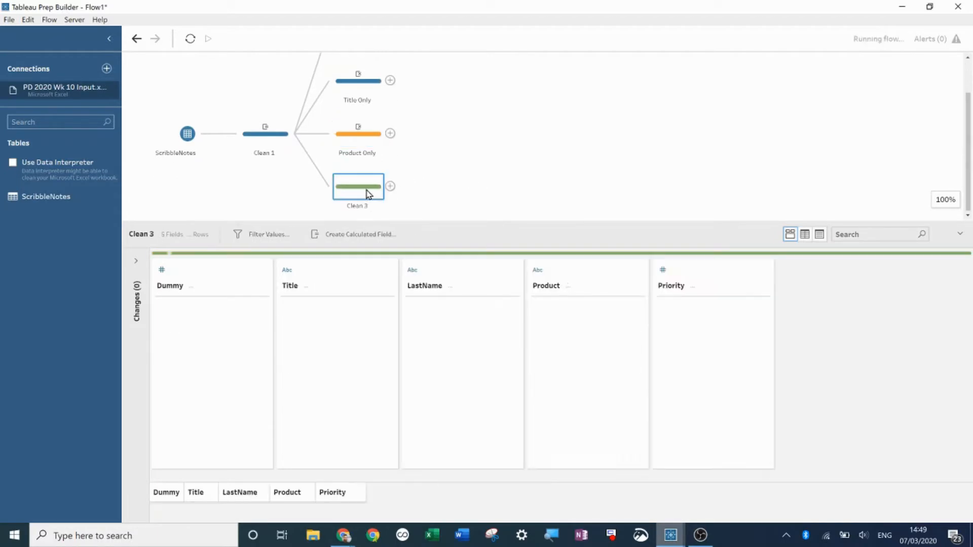
left_click(349, 278)
left_click(461, 276, "ctrl")
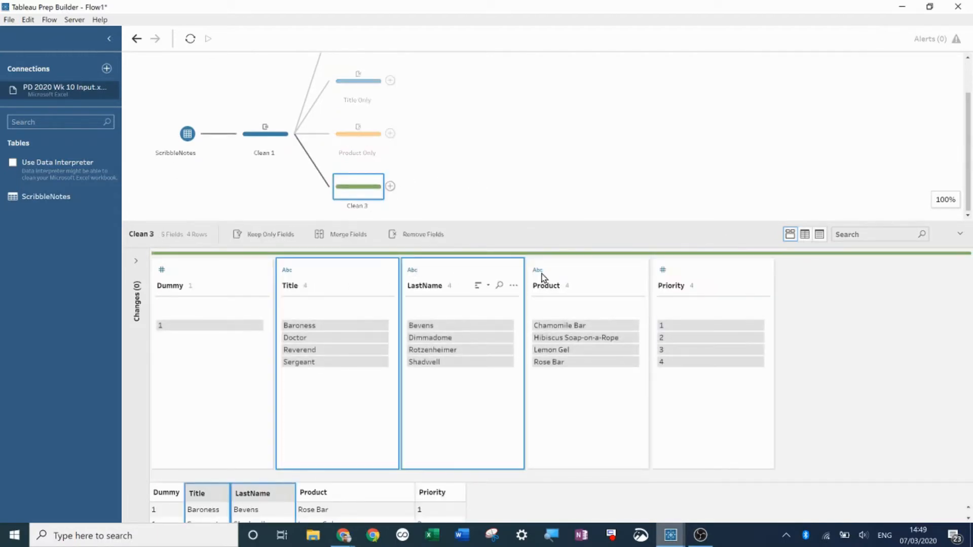
left_click(588, 276, "ctrl")
right_click(581, 271)
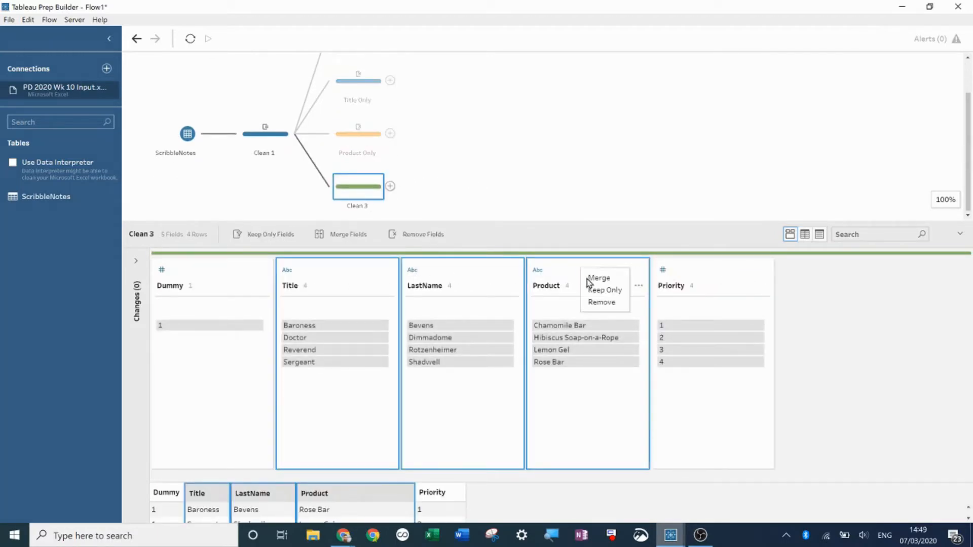
left_click(598, 303)
- Rename Clean 3 to Priority
double_click(353, 206)
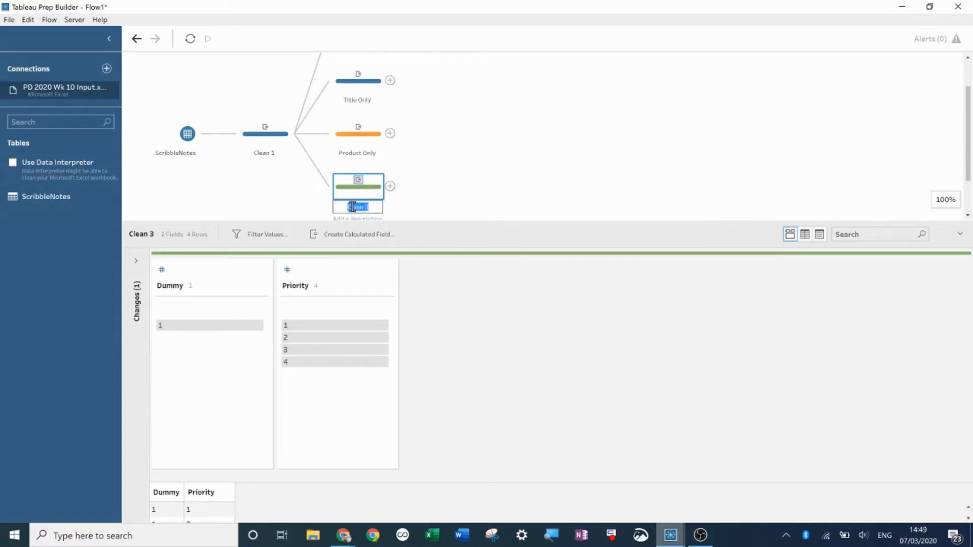
type("Priority")
key("Return")
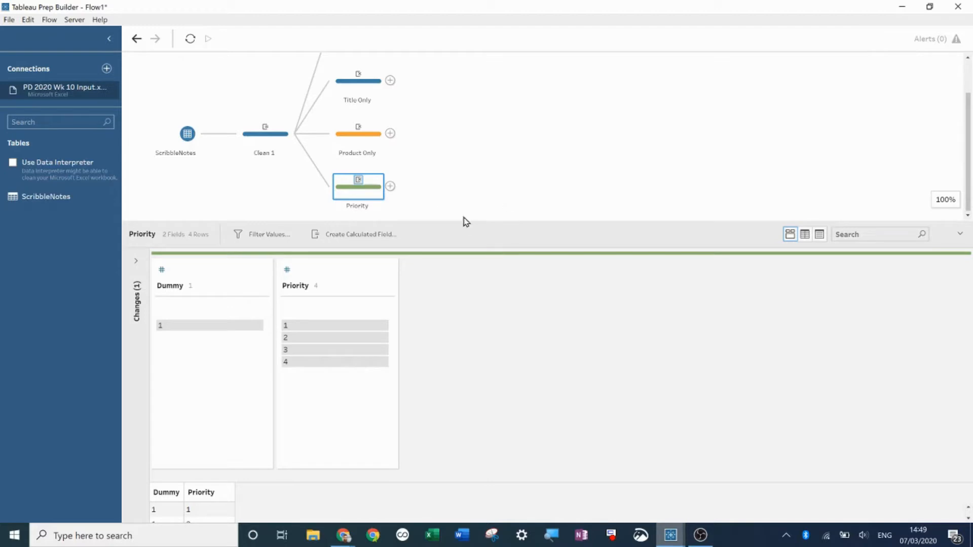
- Join Title Only to Last Name Only, then join that result with Product Only and then with Priority on Dummy
left_click_drag(471, 223, 476, 280)
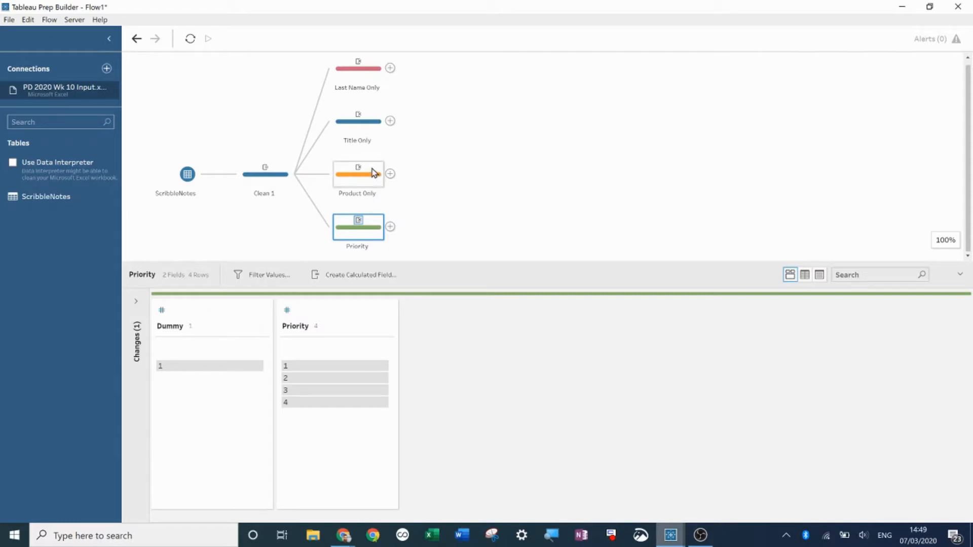
left_click_drag(414, 121, 396, 76)
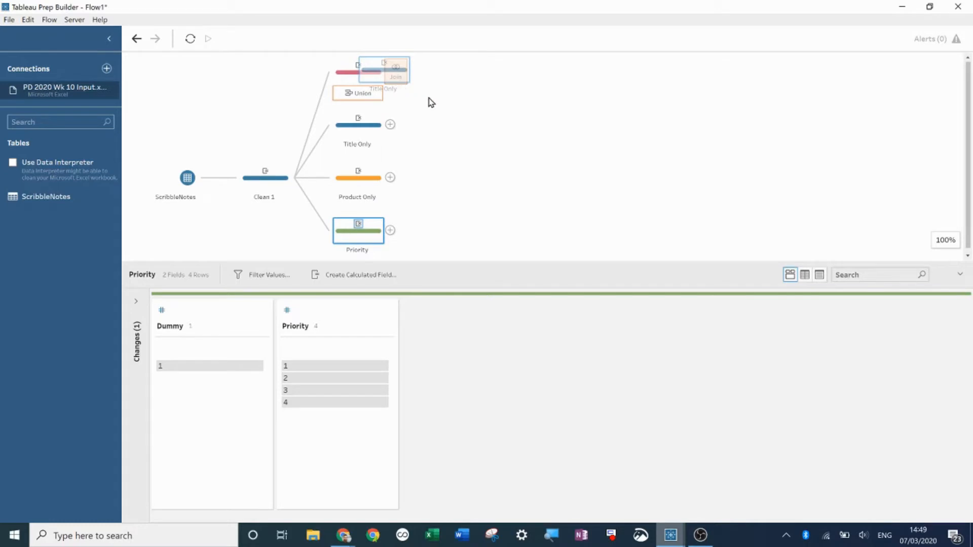
left_click_drag(458, 73, 399, 179)
left_click_drag(544, 178, 398, 229)
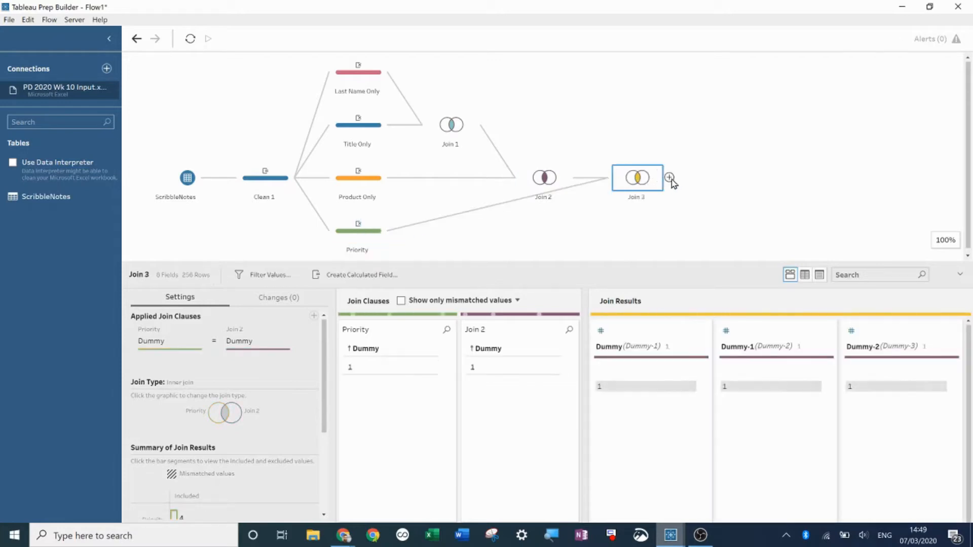
- Add a clean step after Join 3 and remove the Dummy, Dummy-1, Dummy-2 and Dummy-3 fields
left_click(669, 178)
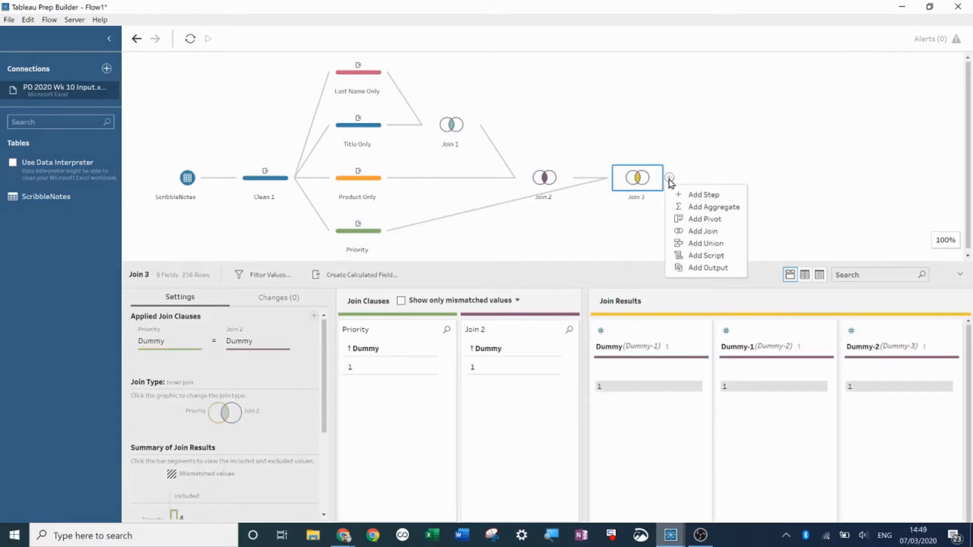
left_click(695, 197)
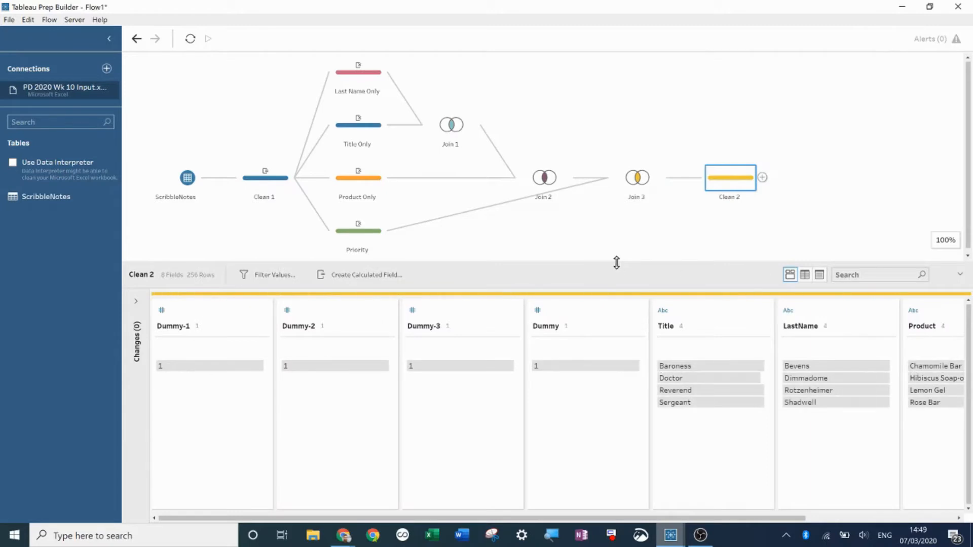
left_click_drag(616, 263, 615, 169)
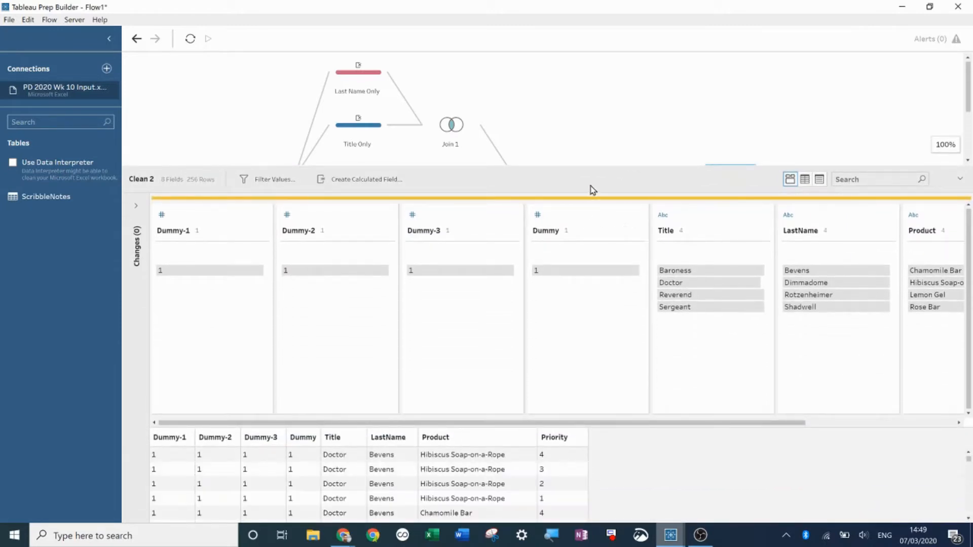
left_click_drag(605, 169, 608, 92)
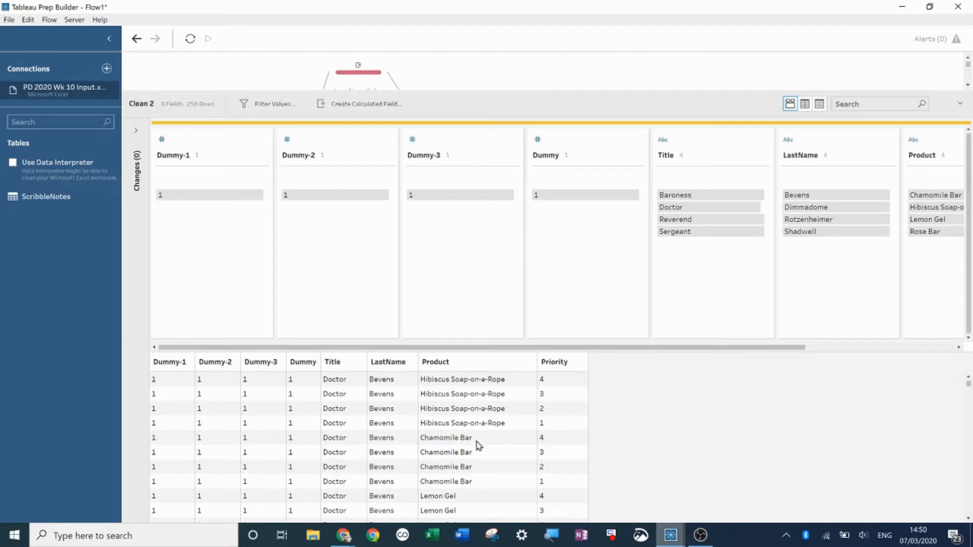
scroll(477, 445, "down", 2)
scroll(479, 443, "down", 2)
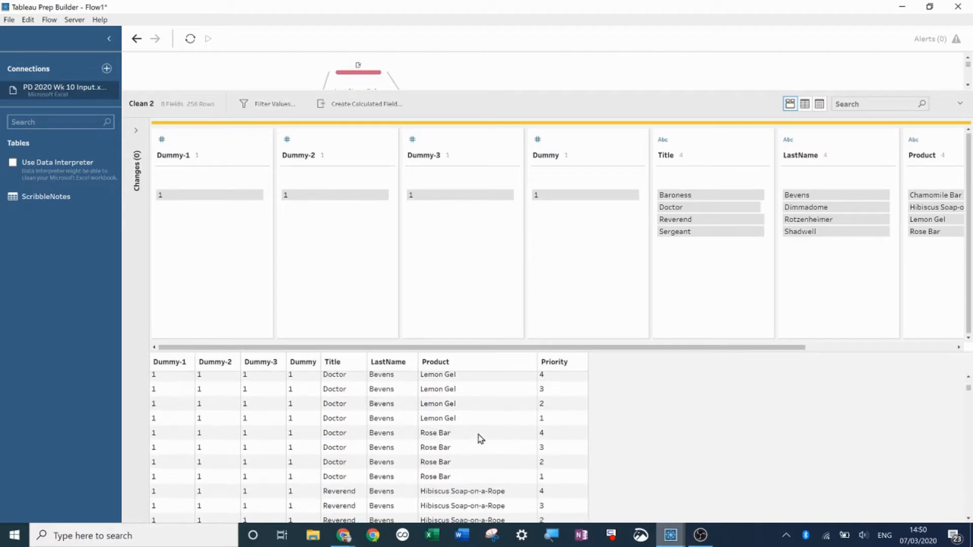
scroll(481, 438, "down", 2)
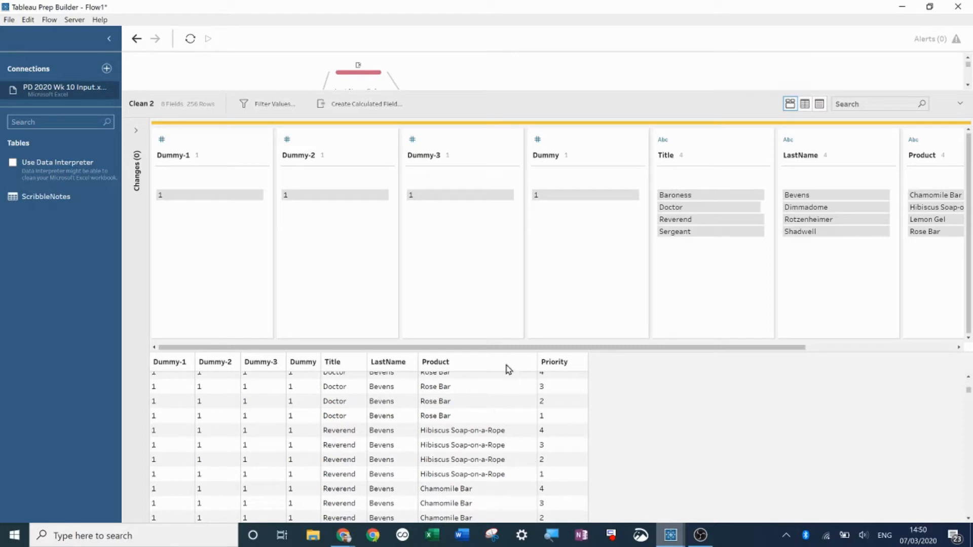
left_click_drag(459, 92, 446, 233)
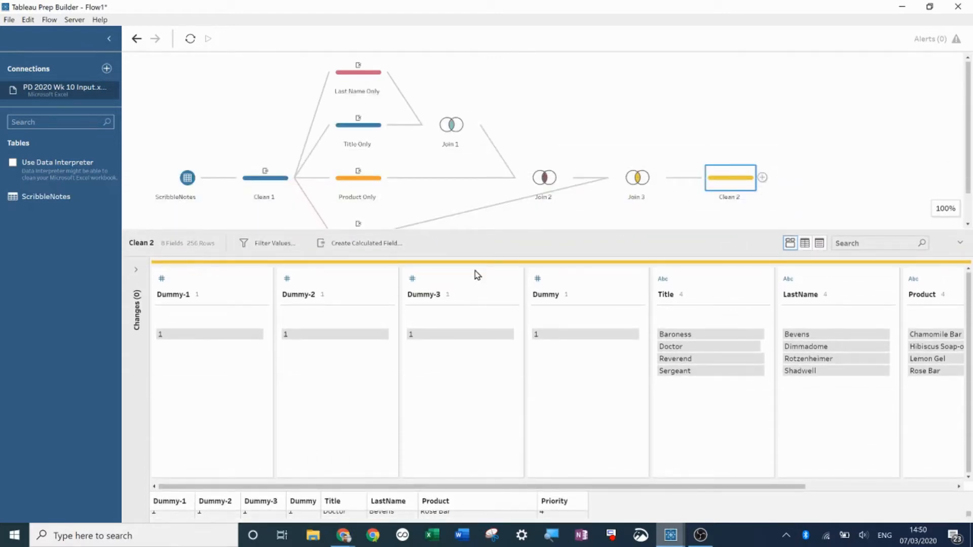
left_click(565, 277)
left_click(193, 282, "ctrl")
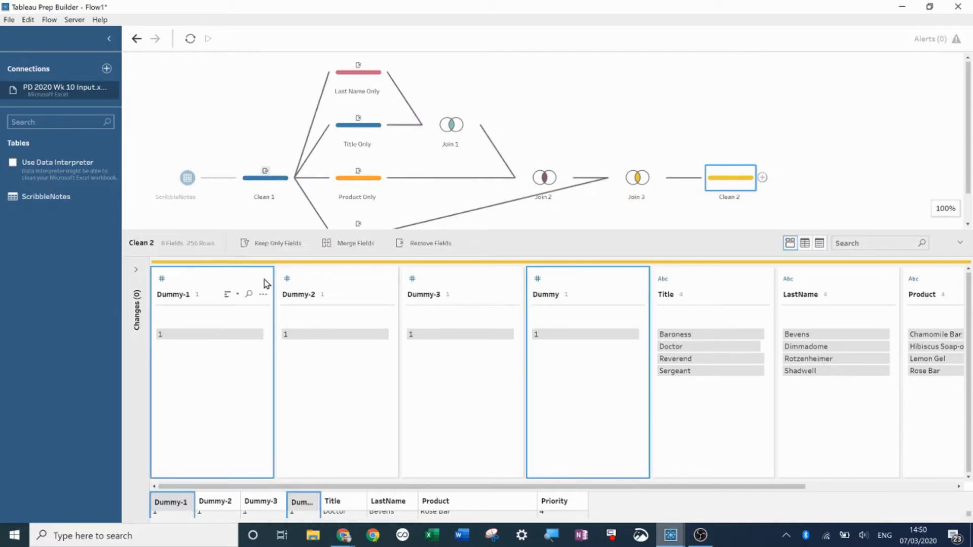
left_click(330, 282, "ctrl")
left_click(451, 282, "ctrl")
right_click(449, 283)
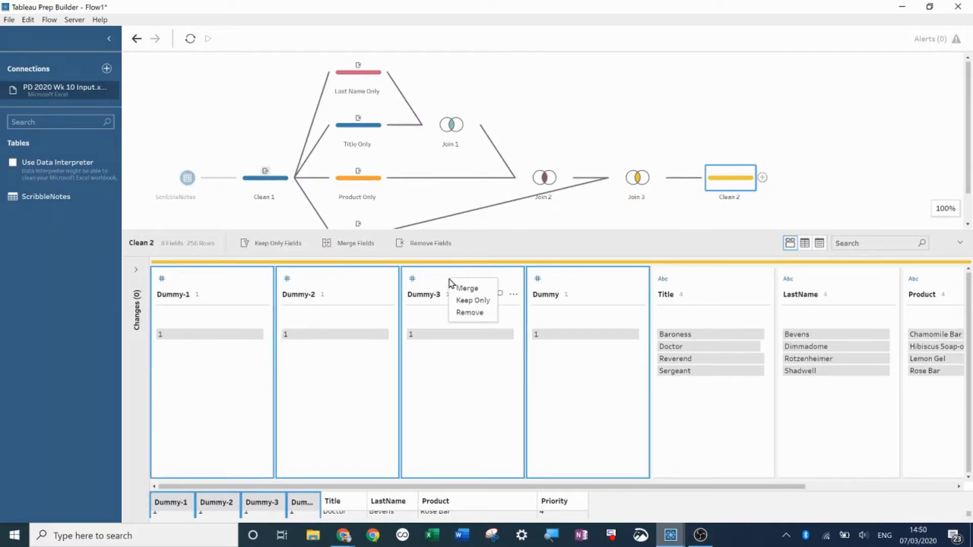
left_click(470, 312)
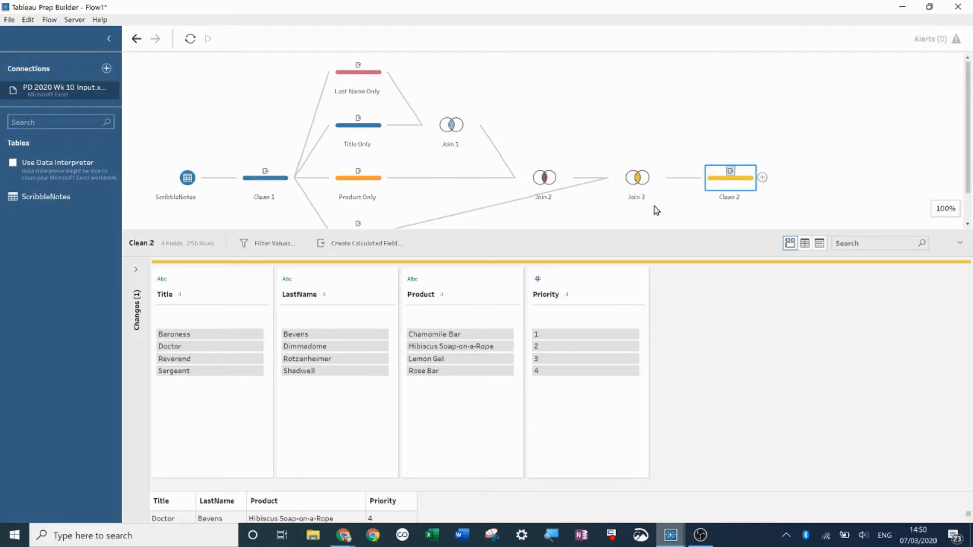
- Add another clean step after Clean 2 and name it Clue 1
left_click(762, 177)
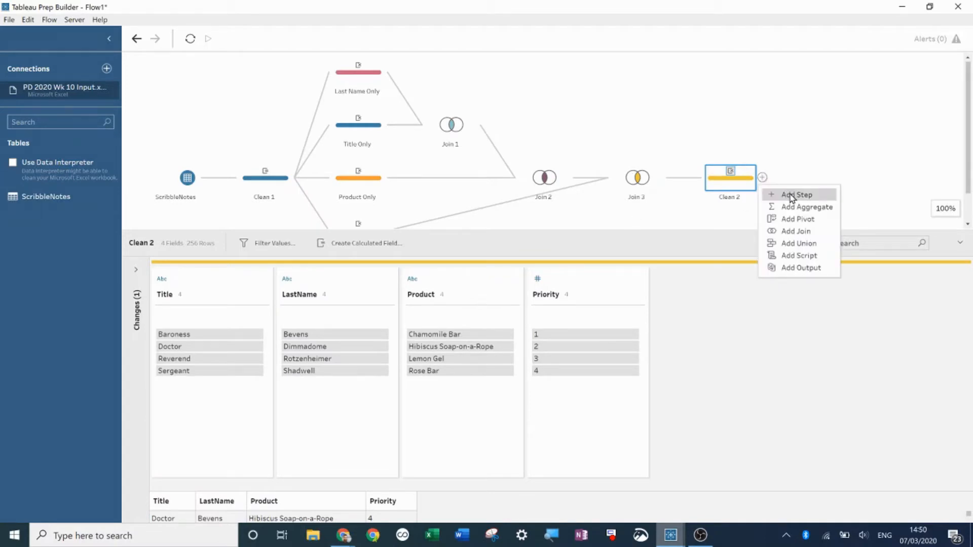
left_click(792, 196)
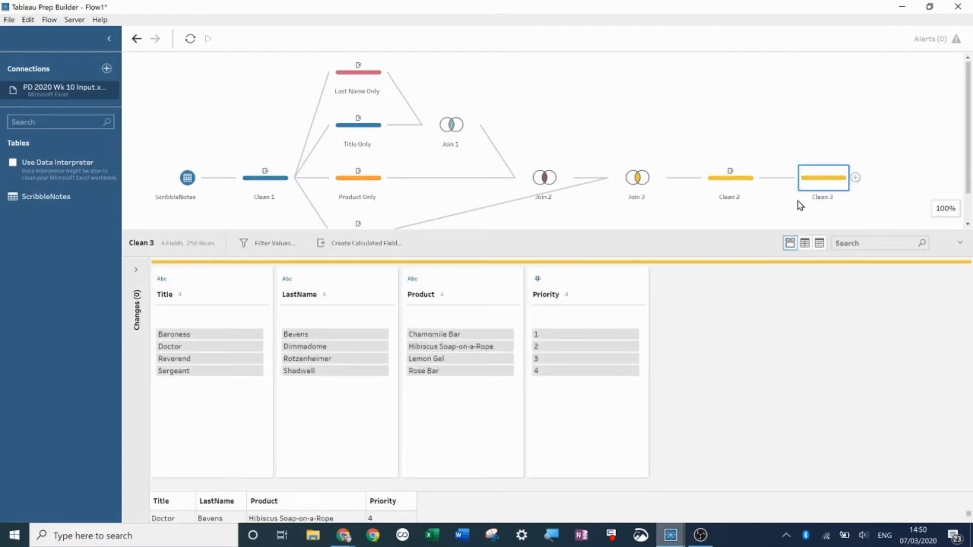
double_click(823, 199)
key("BackSpace")
key("Return")
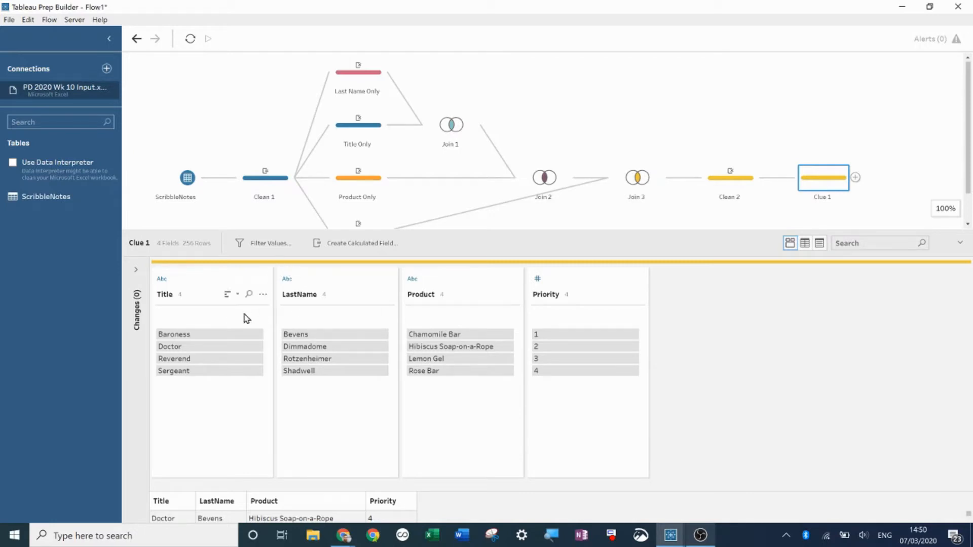
- Highlight Priority values 1 and 2 in Clue 1 to inspect which combinations they cover
left_click(558, 335)
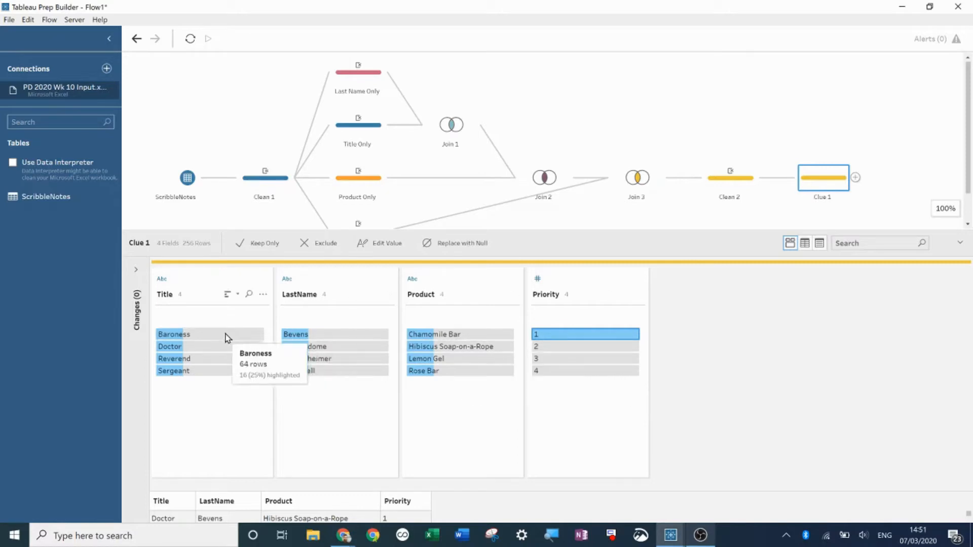
left_click(580, 348)
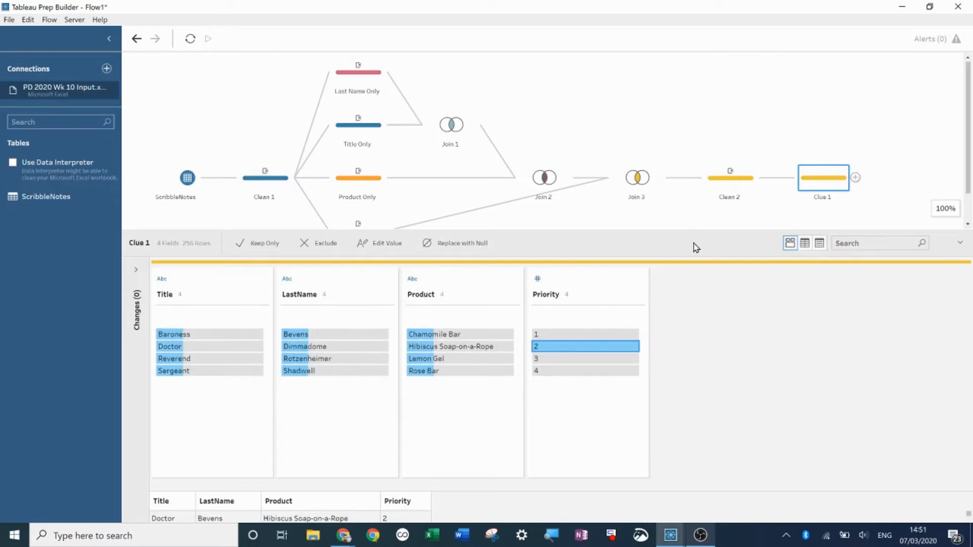
left_click(568, 347)
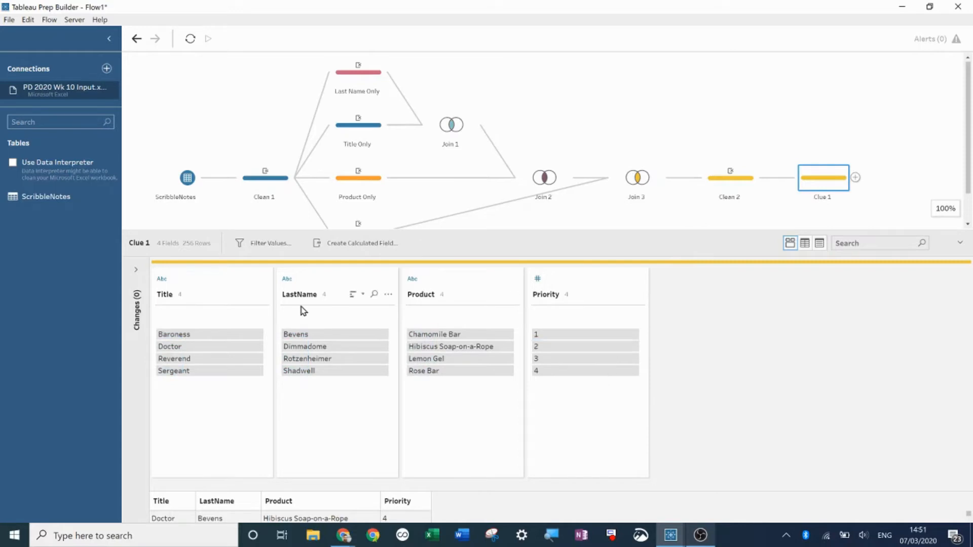
- Open a value filter on Clue 1 and begin the condition with ([Priority] = 1 AND
left_click(271, 246)
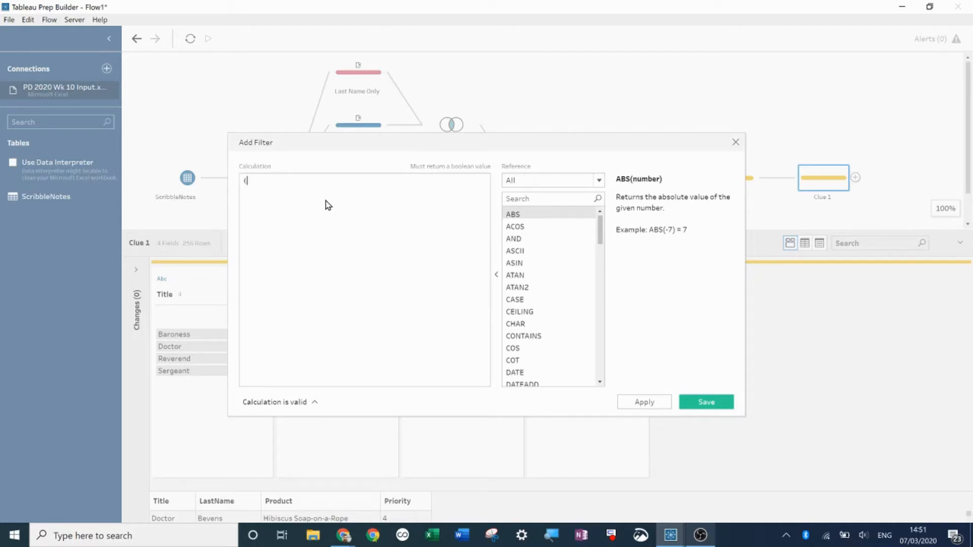
key("Return")
type("Pri")
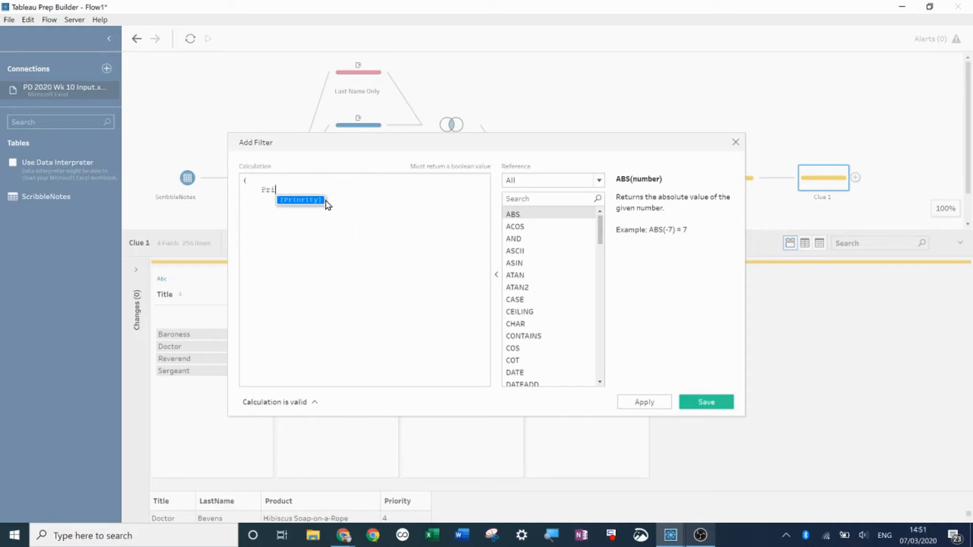
key("Return")
type("= 1")
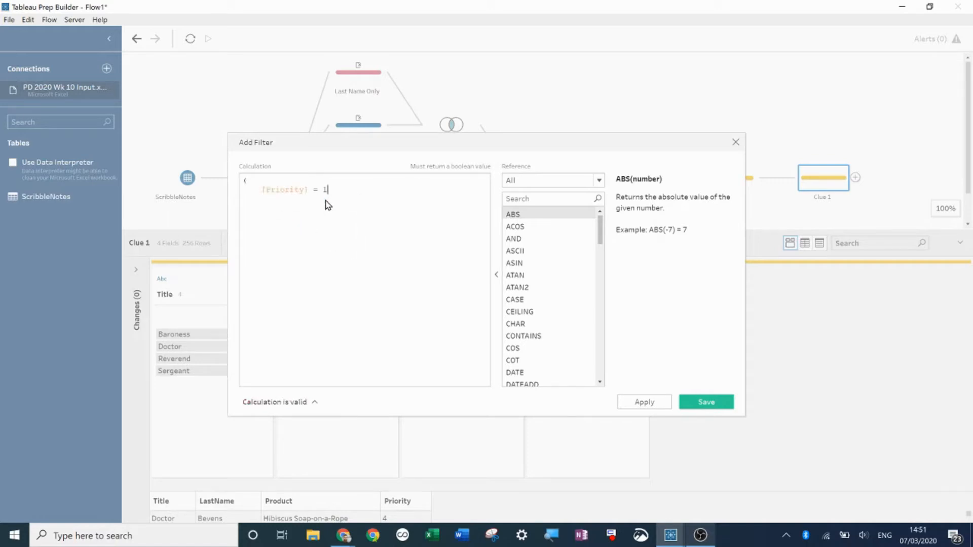
key("Return")
type("AND")
key("Return")
- Complete the first clause with LEFT([Title],1) = LEFT([LastName],1) and close its parenthesis
type("LEF((Titl")
key("Return")
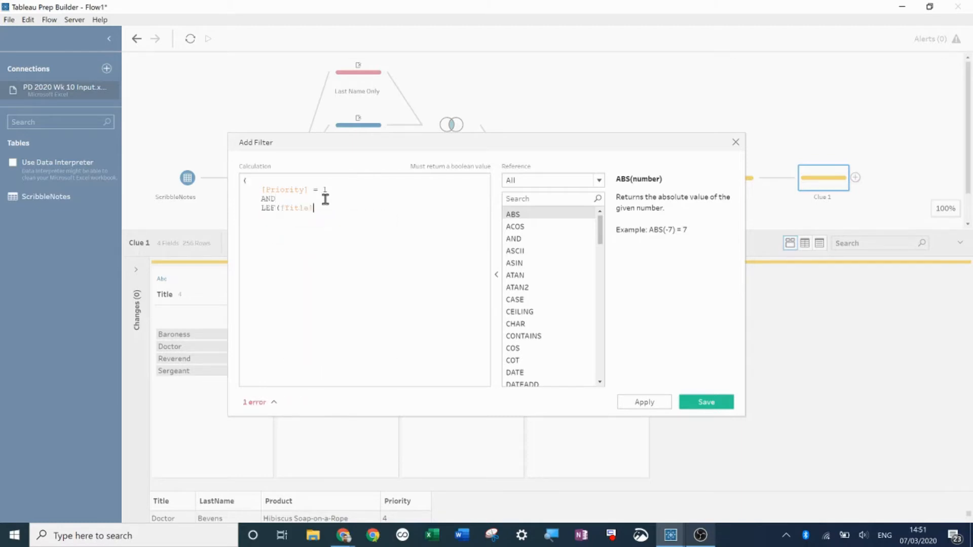
type(",1)")
left_click(278, 205)
type("T")
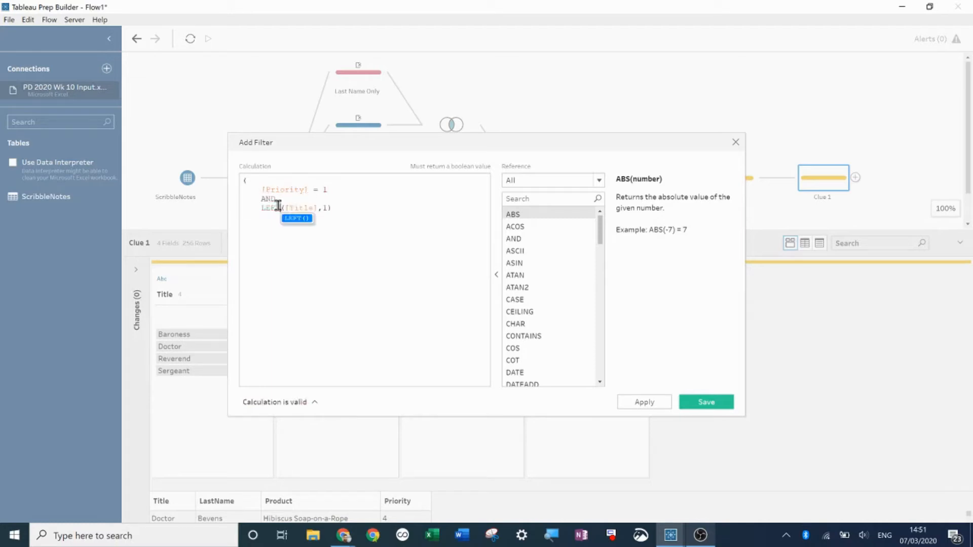
left_click(353, 213)
type("= LEF")
type("T(")
type("[LastName],1")
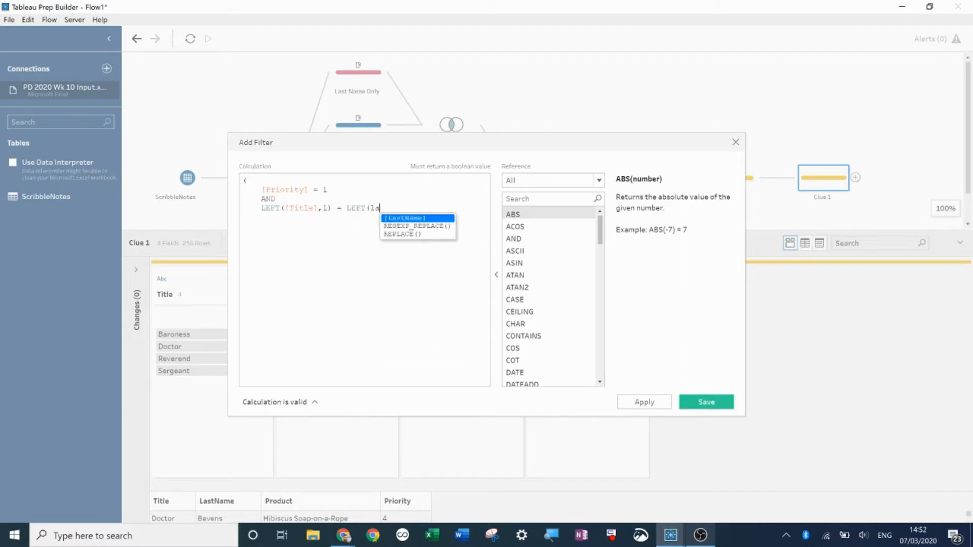
type(")")
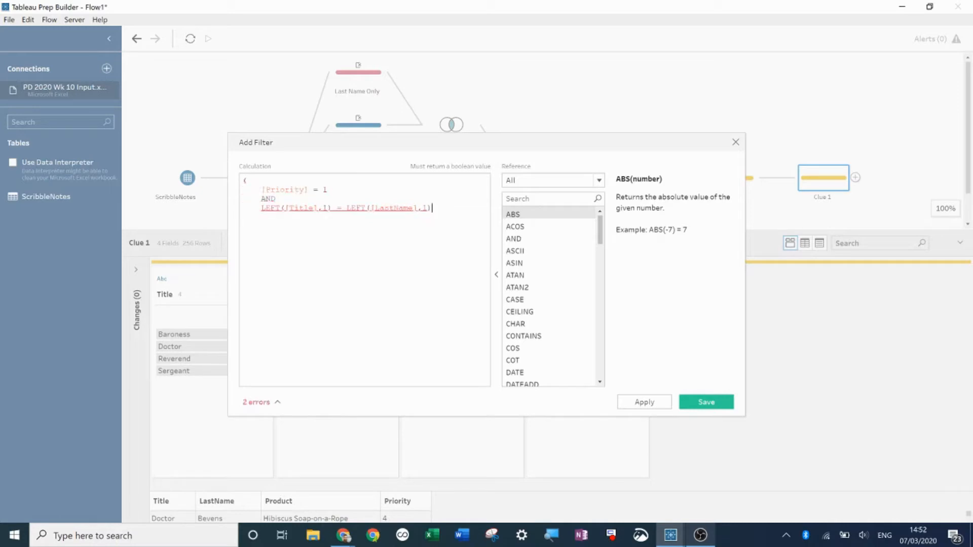
key("Return")
key("BackSpace")
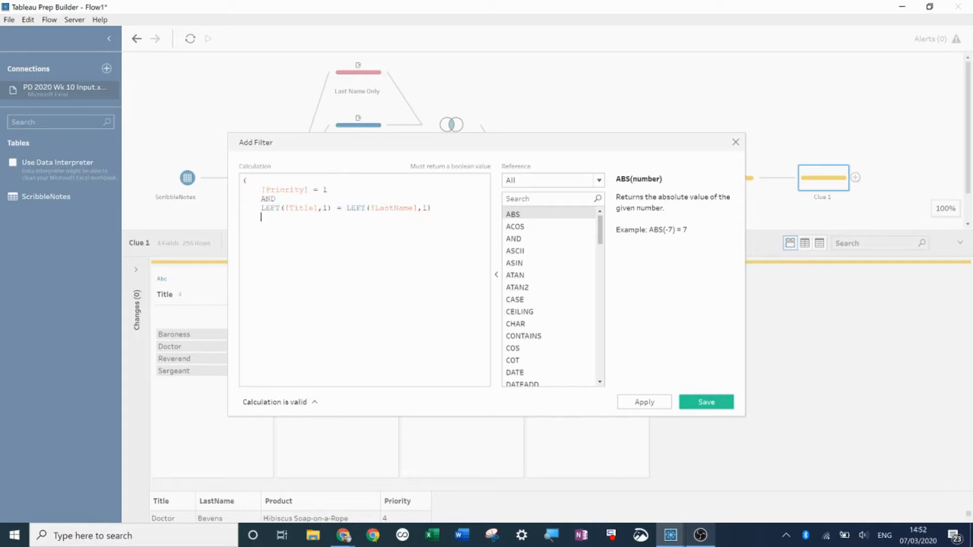
key("BackSpace")
type(")")
- Add OR and a second parenthesised group containing a pasted copy of the first clause
key("Return")
type("OR")
key("Return")
type("(")
key("Return")
key("Tab")
left_click_drag(432, 208, 235, 191)
key("ctrl+c")
left_click(278, 245)
key("ctrl+v")
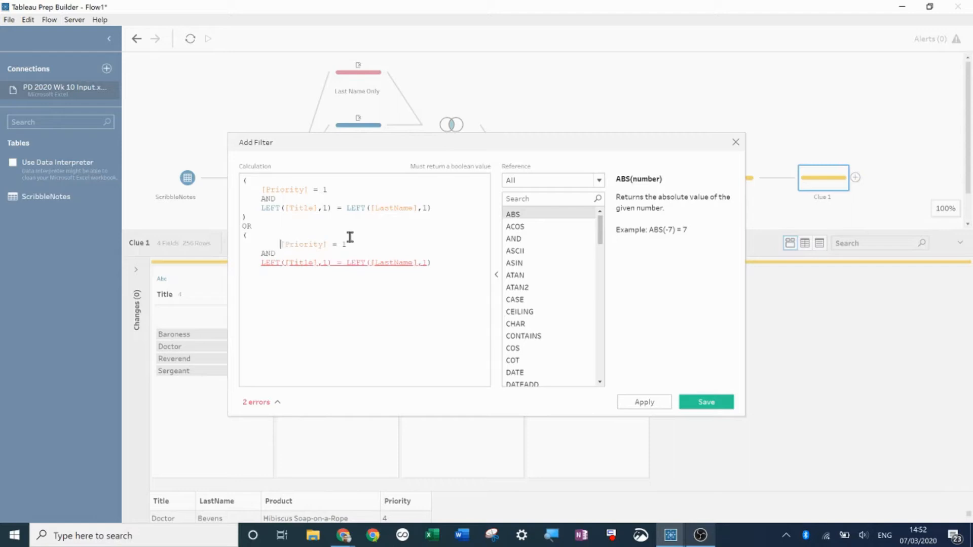
- Change both comparisons in the second group to !=, close its parenthesis, and save the filter
key("BackSpace")
key("BackSpace")
key("Tab")
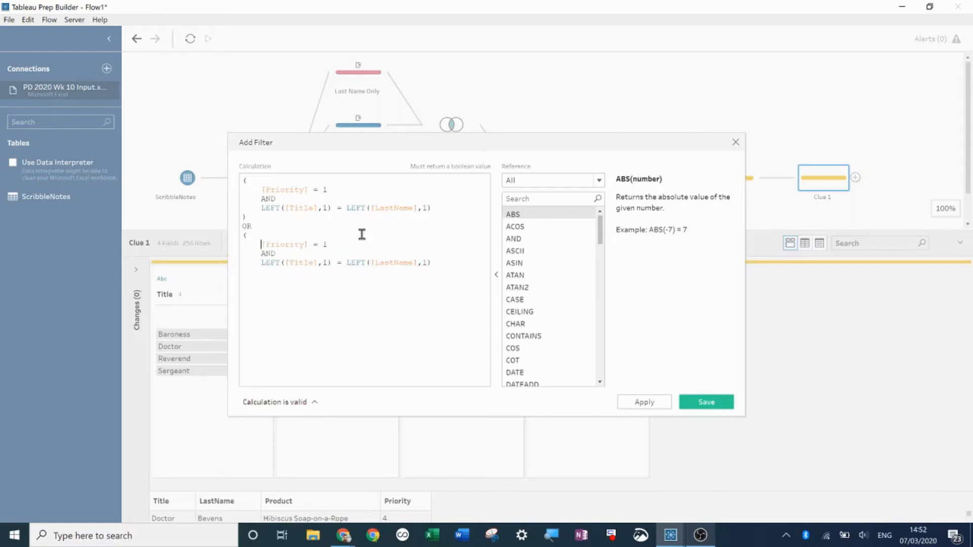
left_click(315, 243)
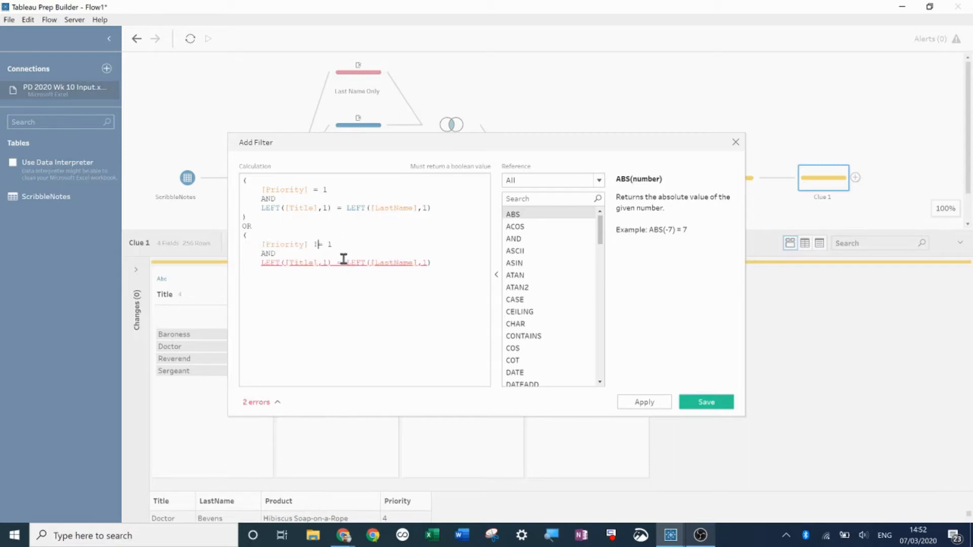
type("!")
left_click(337, 263)
type("!")
left_click(458, 260)
key("Return")
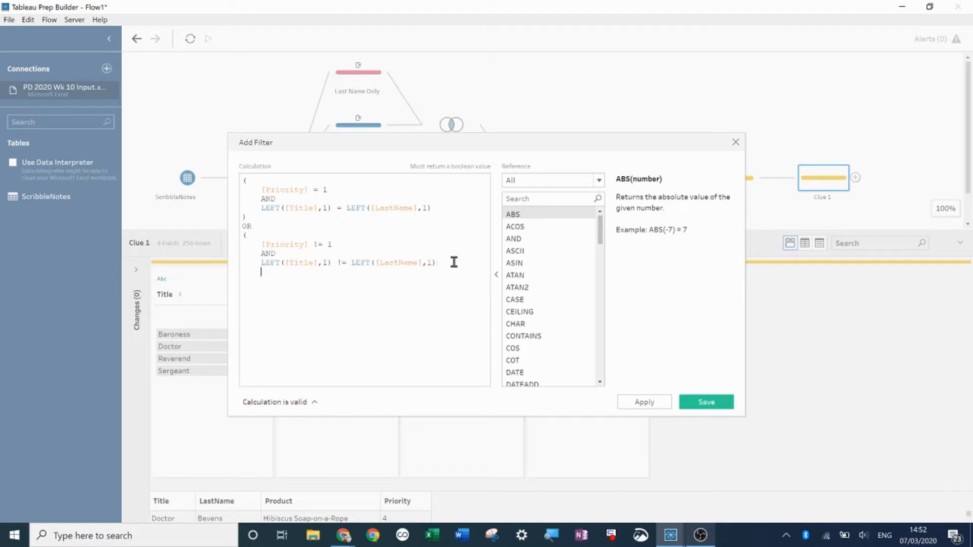
type(")")
left_click(659, 402)
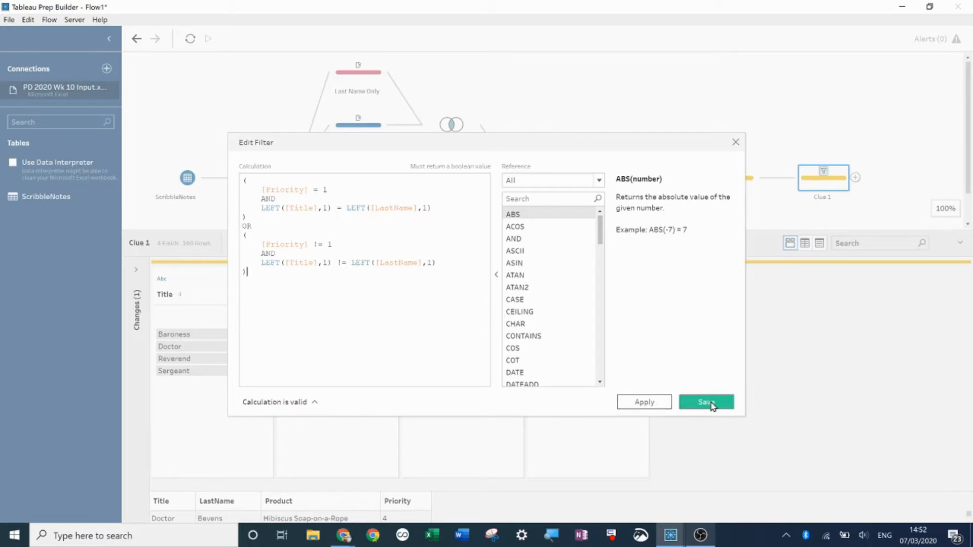
left_click(712, 403)
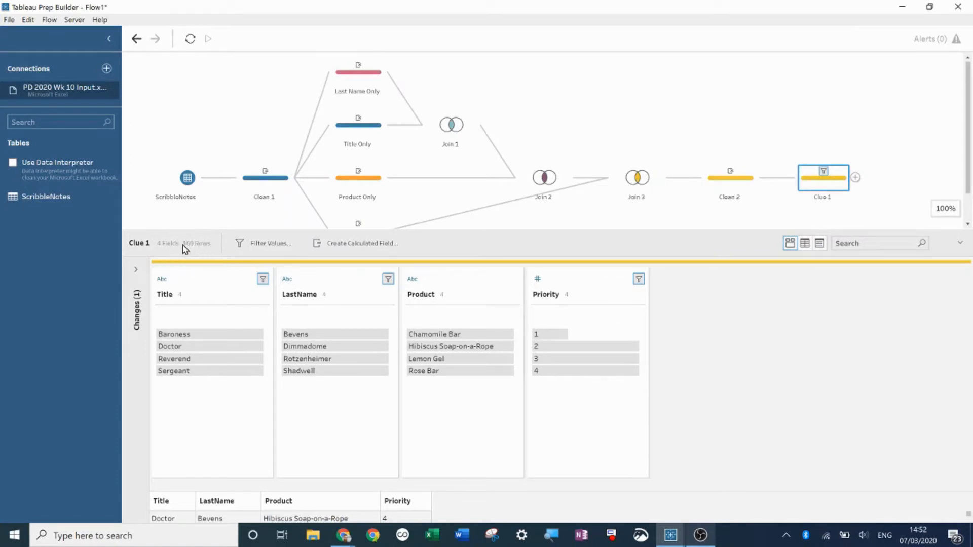
- Highlight Priority 1 in Clue 1 and inspect the remaining combinations in the data grid
left_click(560, 334)
left_click_drag(533, 230, 504, 91)
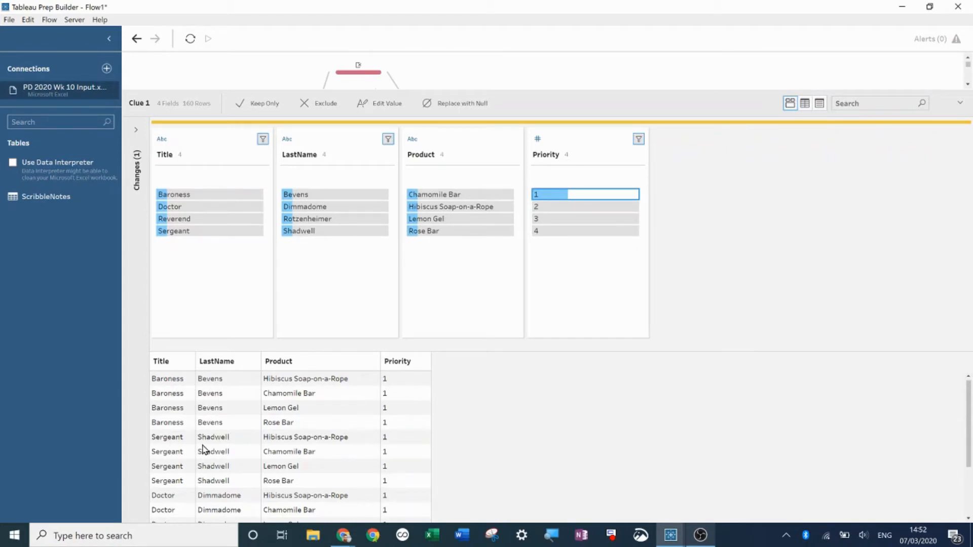
scroll(203, 449, "down", 2)
scroll(221, 443, "down", 1)
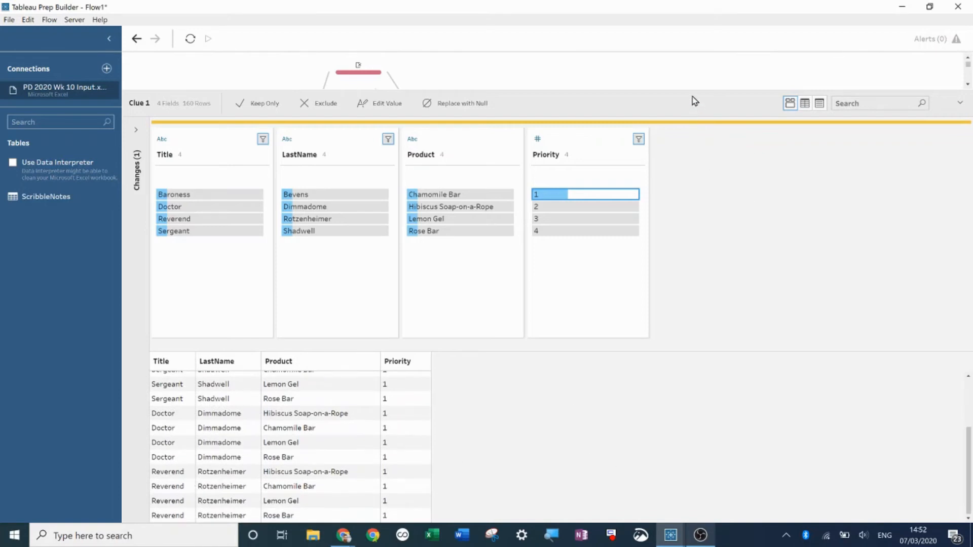
left_click_drag(691, 91, 682, 257)
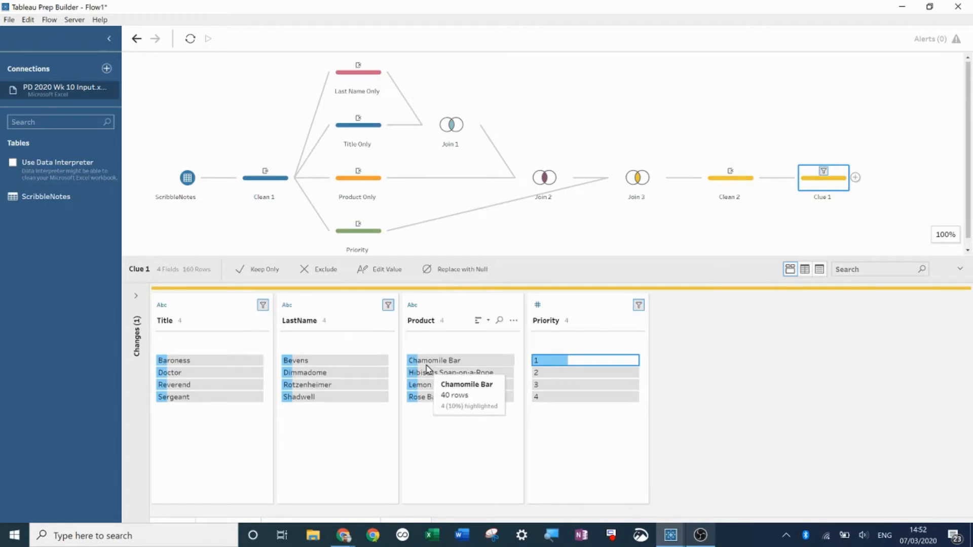
- Add a clean step after Clue 1 and name it Clue 2
left_click(855, 178)
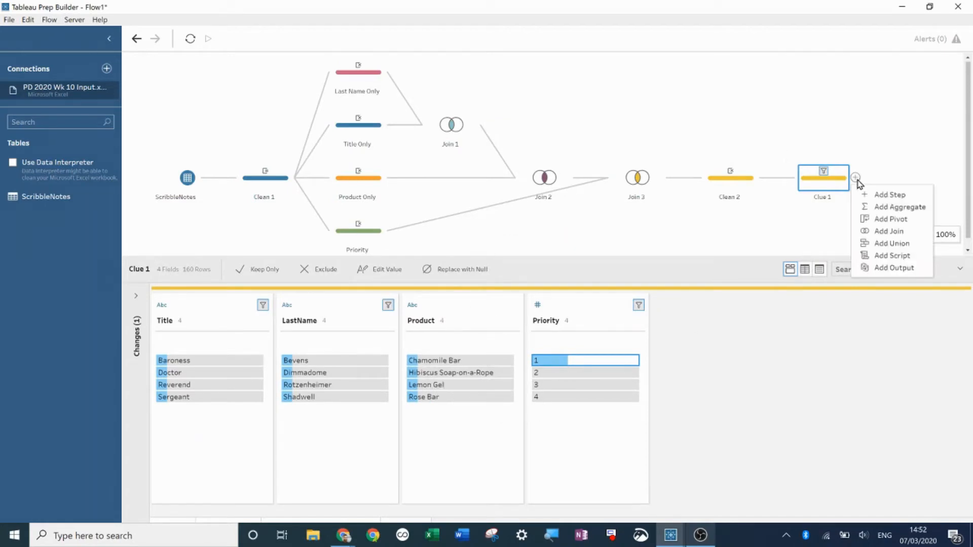
left_click(885, 194)
double_click(916, 198)
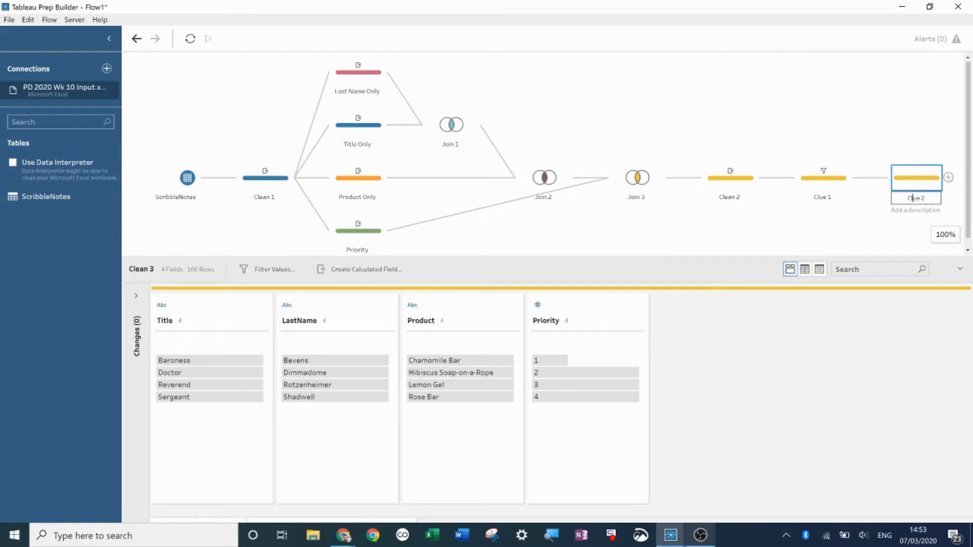
left_click(637, 275)
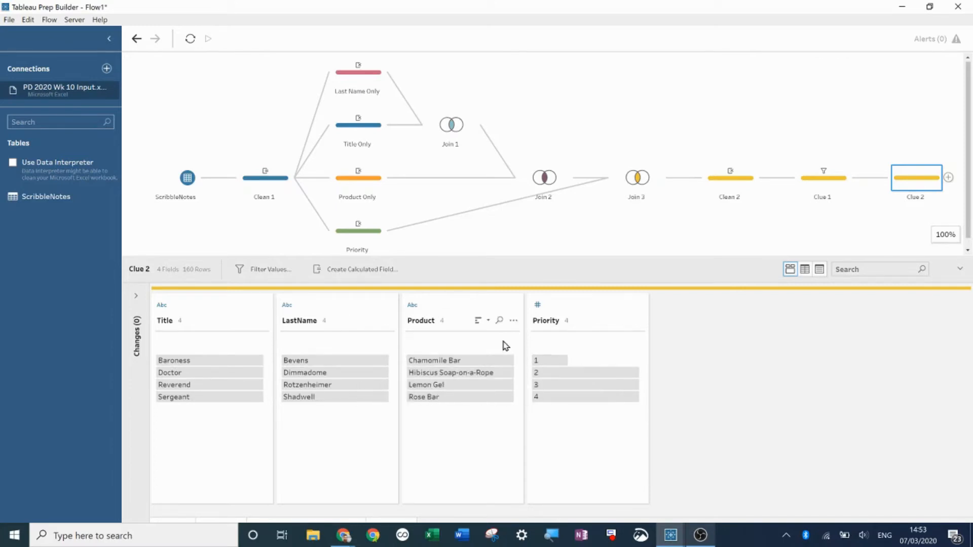
- In Clue 2, exclude rows combining LastName Bevens with Priority 1
left_click(352, 360)
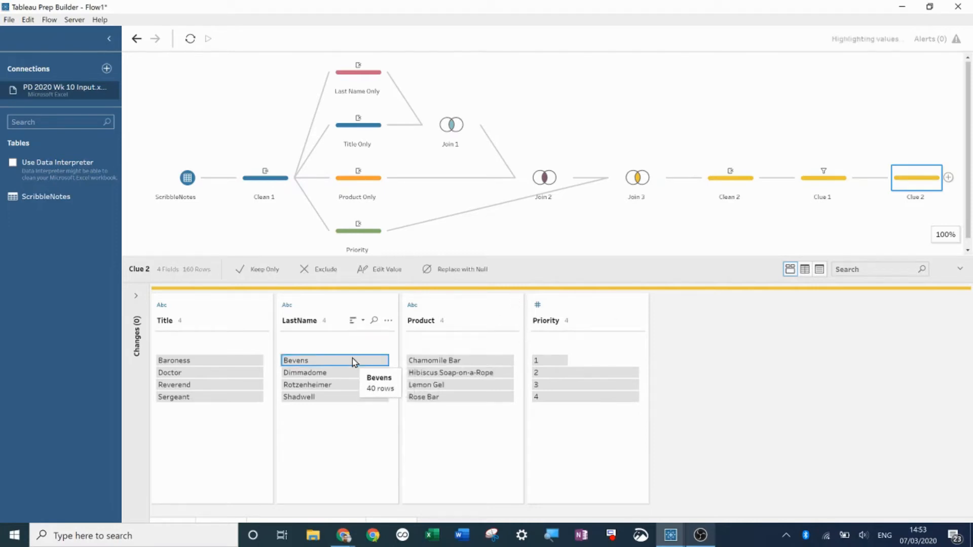
left_click(558, 361)
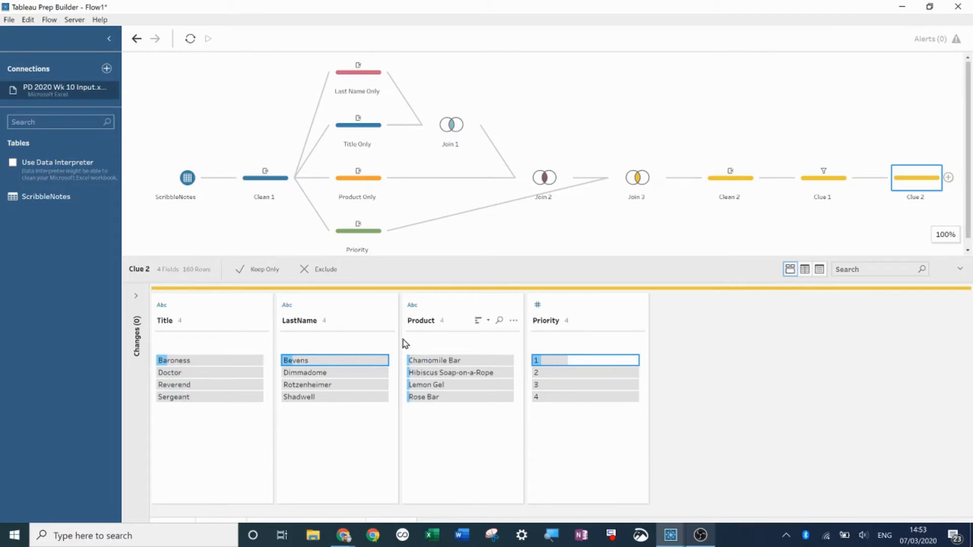
right_click(553, 362)
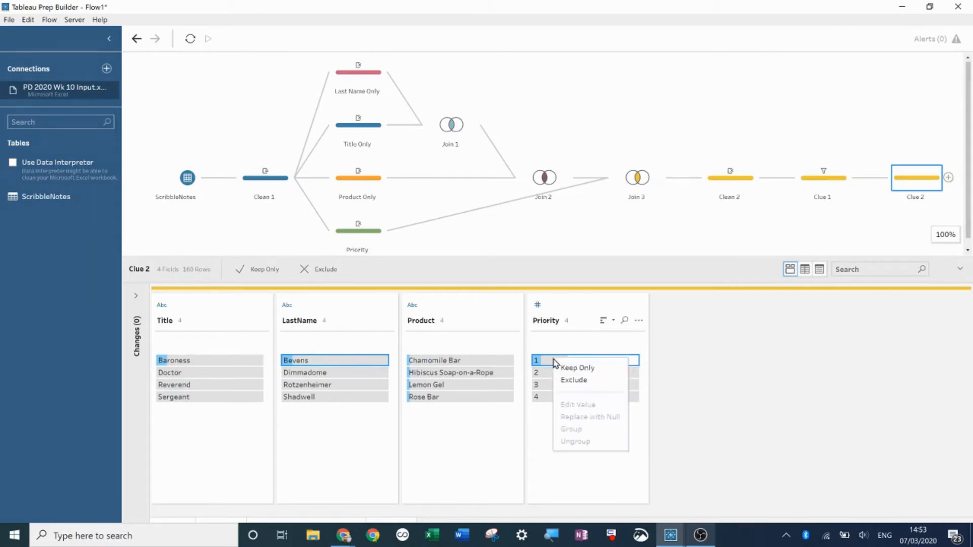
left_click(570, 381)
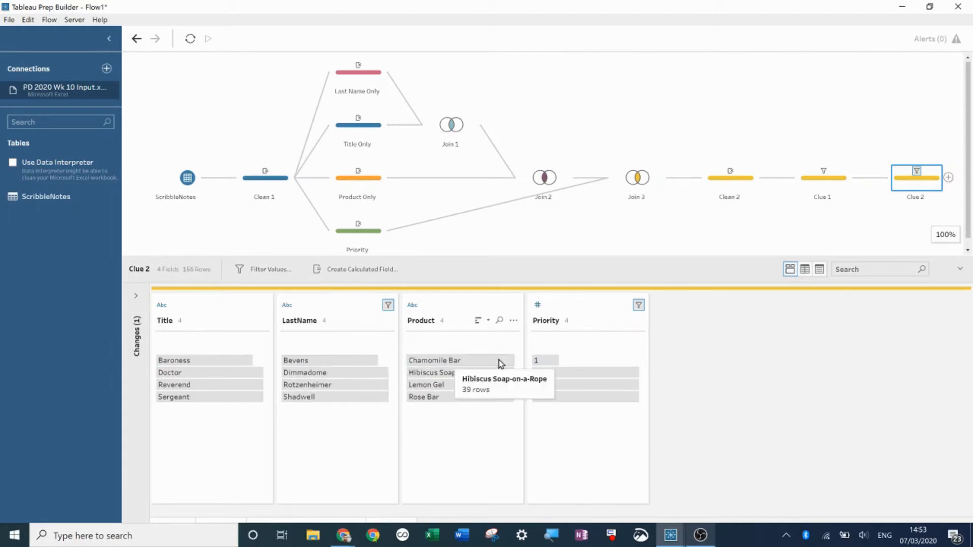
- Exclude rows combining LastName Dimmadome with Priority 4
left_click(368, 377)
left_click(561, 398)
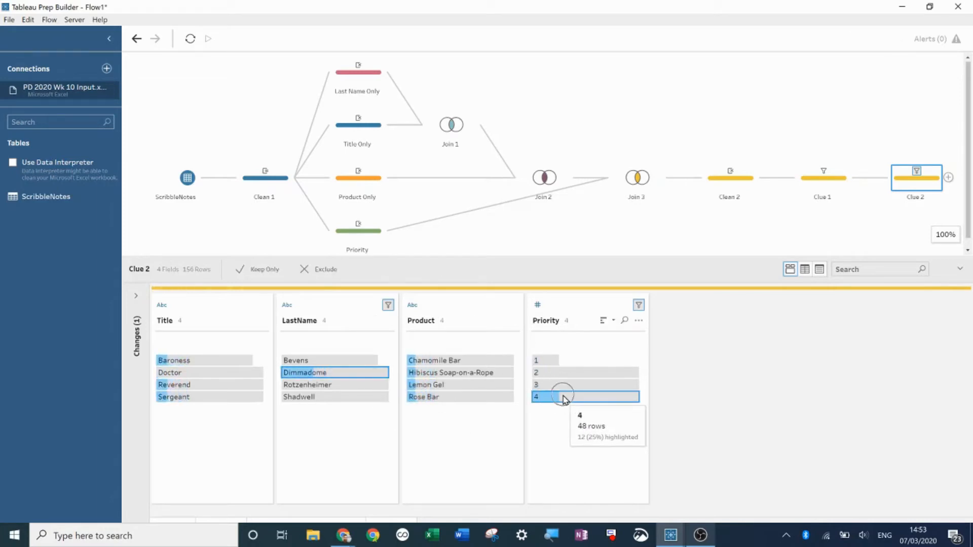
right_click(564, 399)
left_click(593, 417)
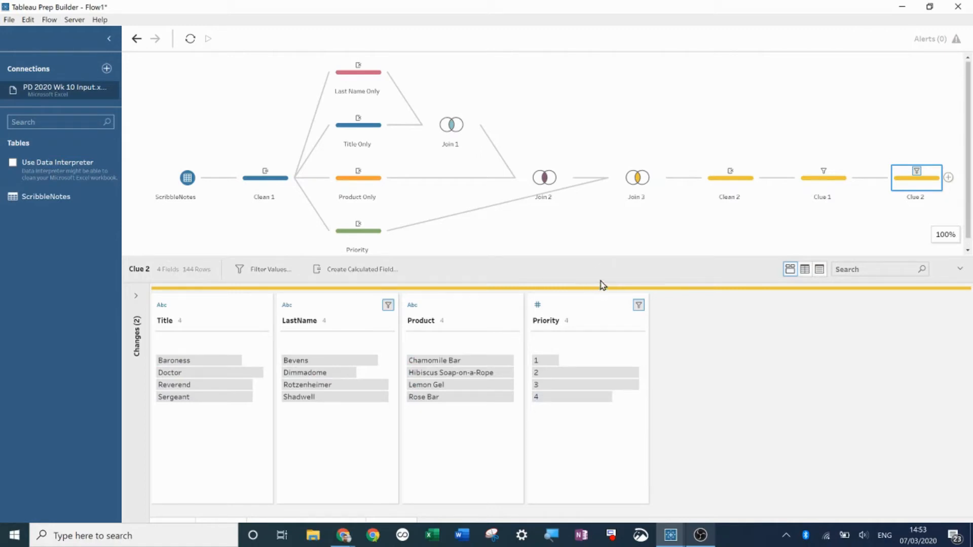
- Exclude rows pairing Bevens or Dimmadome with Chamomile Bar or Hibiscus Soap-on-a-Rope
mouse_move(475, 366)
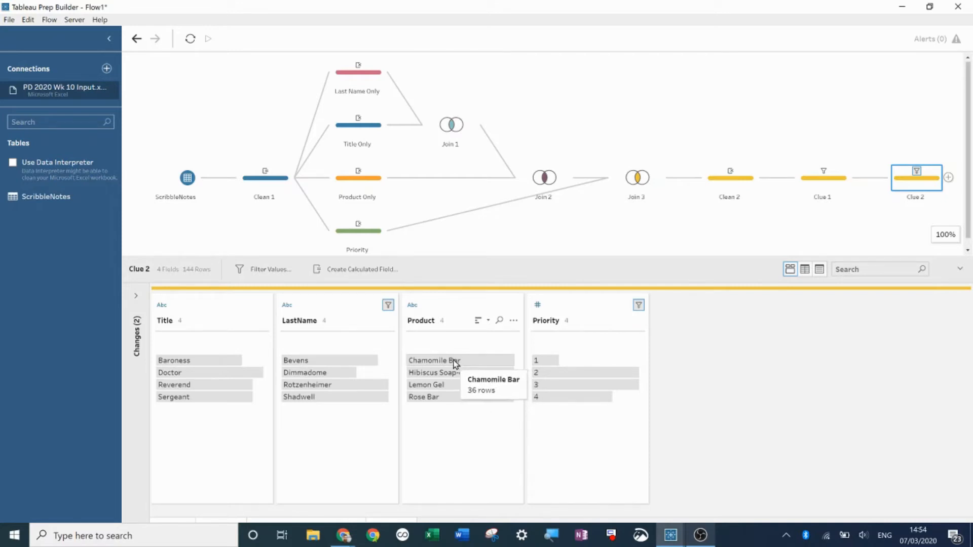
left_click(455, 361)
left_click(461, 374, "ctrl")
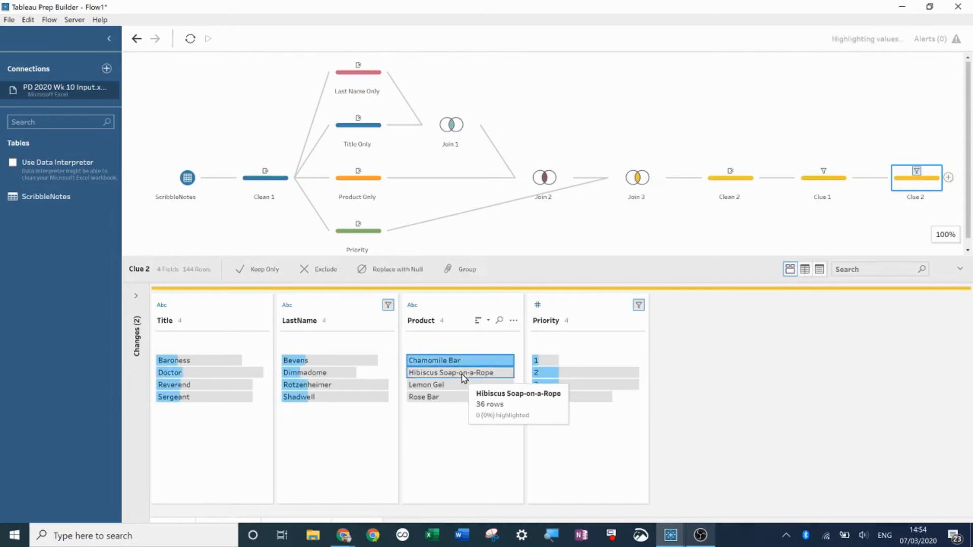
left_click(348, 362)
left_click(339, 374, "ctrl")
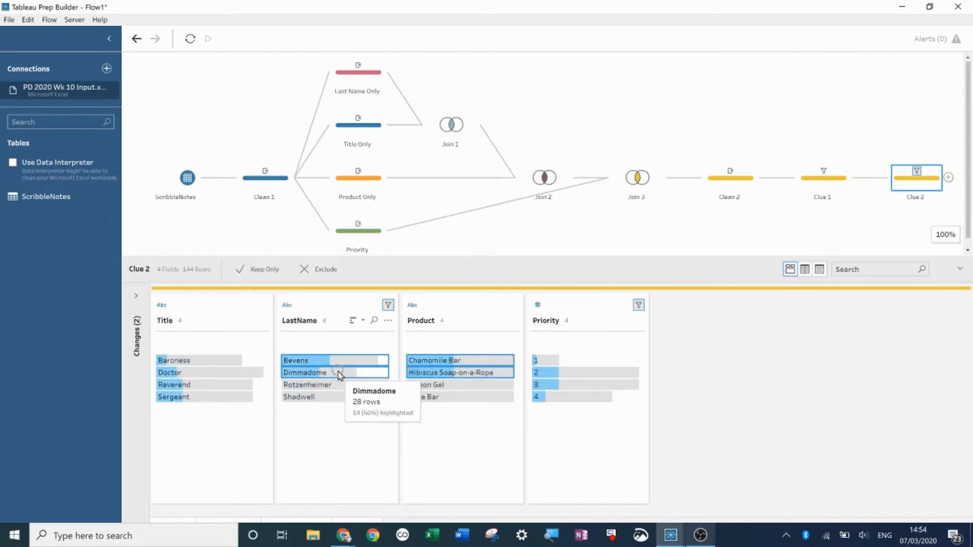
right_click(339, 375)
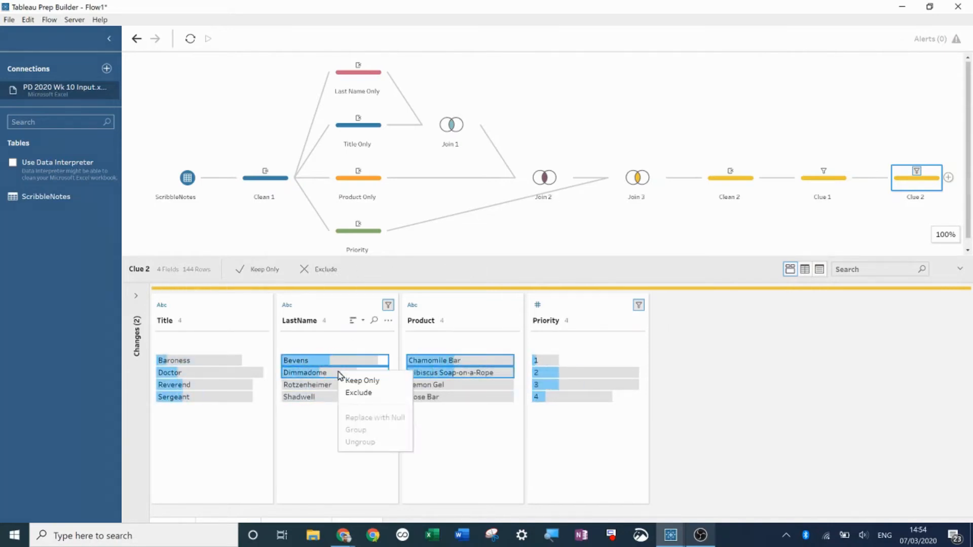
left_click(365, 394)
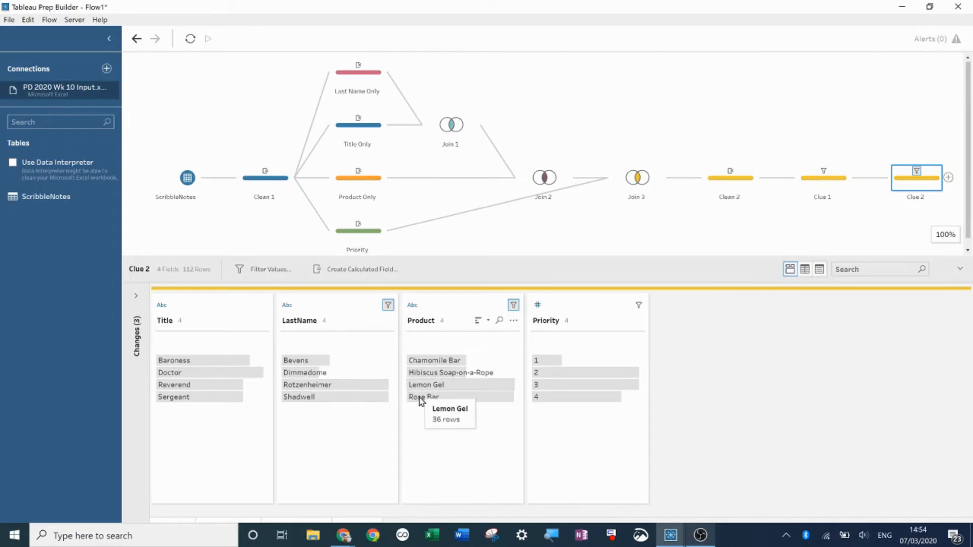
- Exclude rows pairing Rotzenheimer or Shadwell with Lemon Gel or Rose Bar
left_click(444, 388)
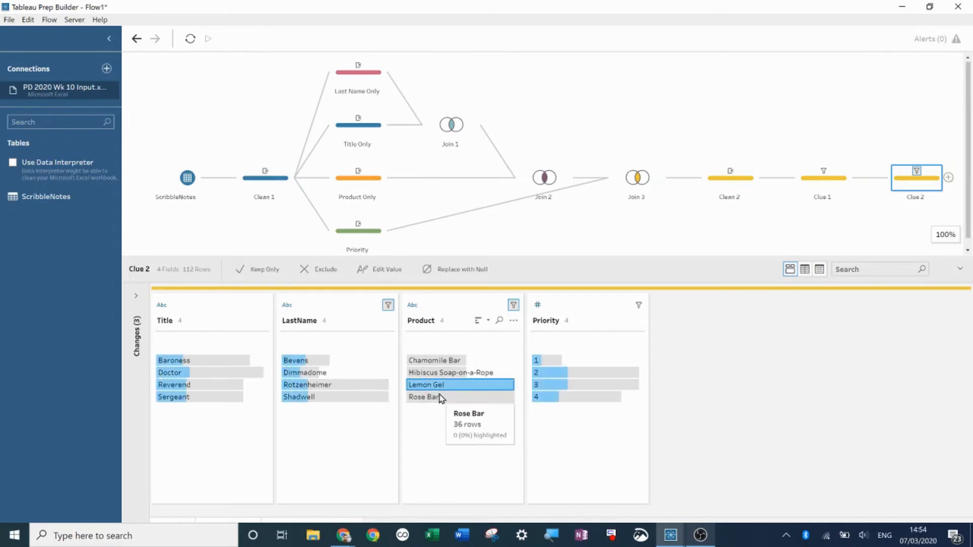
left_click(439, 398, "ctrl")
left_click(361, 386, "ctrl")
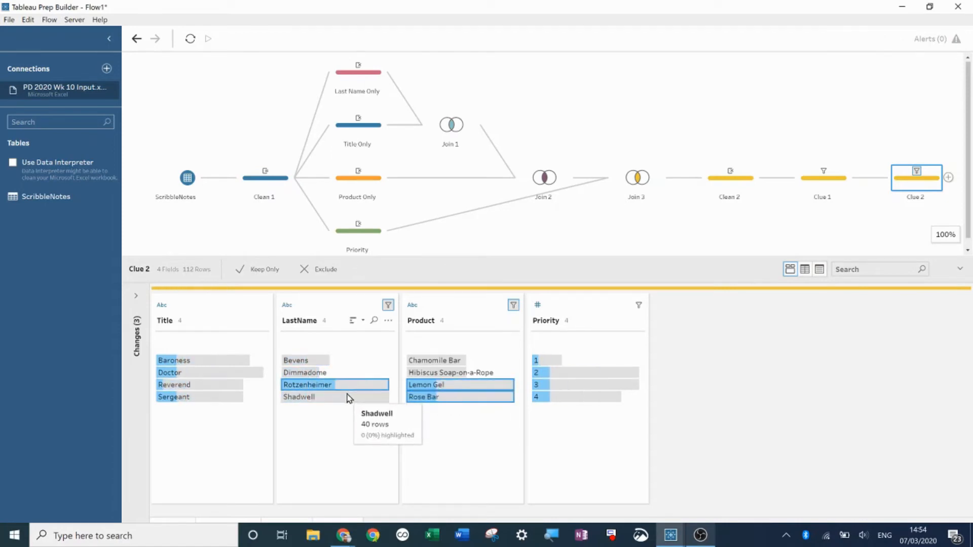
left_click(349, 398, "ctrl")
right_click(348, 399)
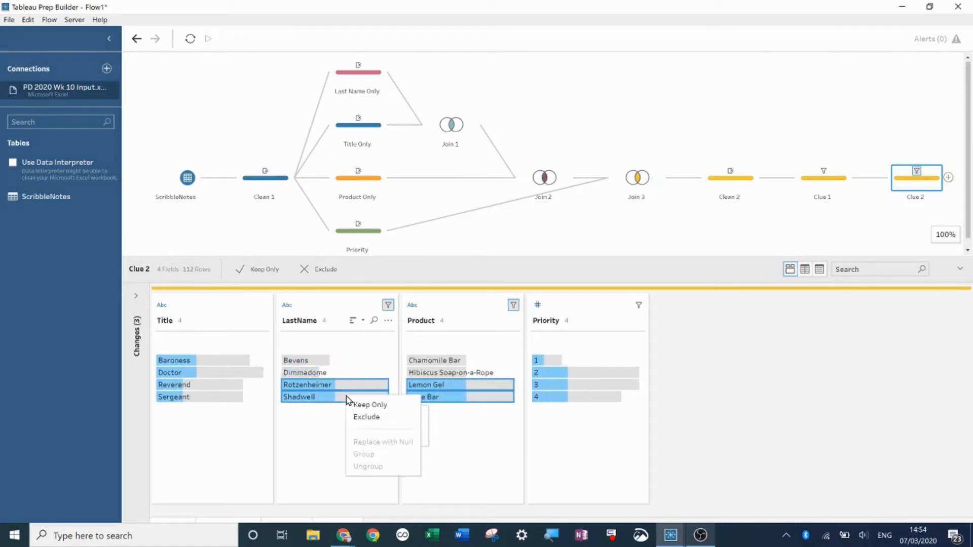
left_click(373, 417)
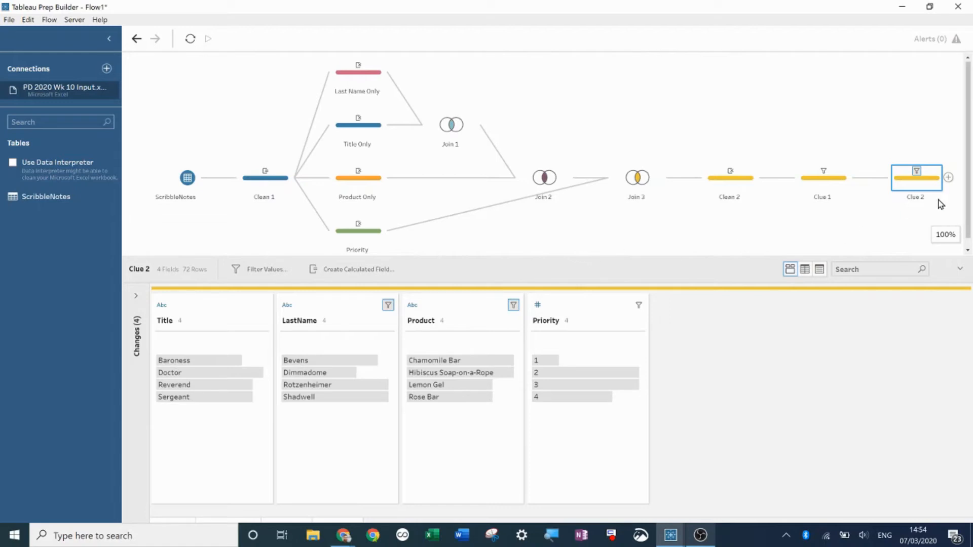
- Add a new clean step after Clue 2 and name it Clue 3
left_click(948, 178)
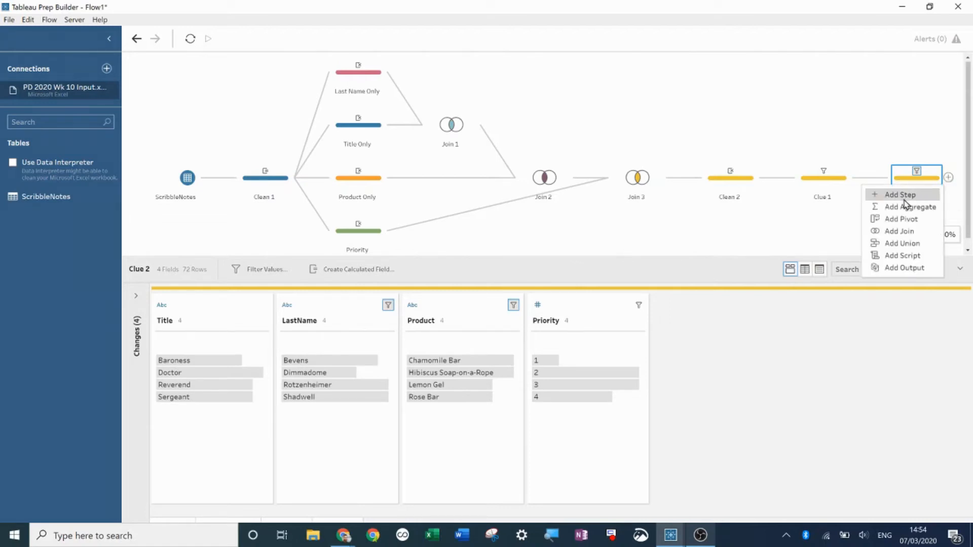
left_click(904, 195)
double_click(919, 198)
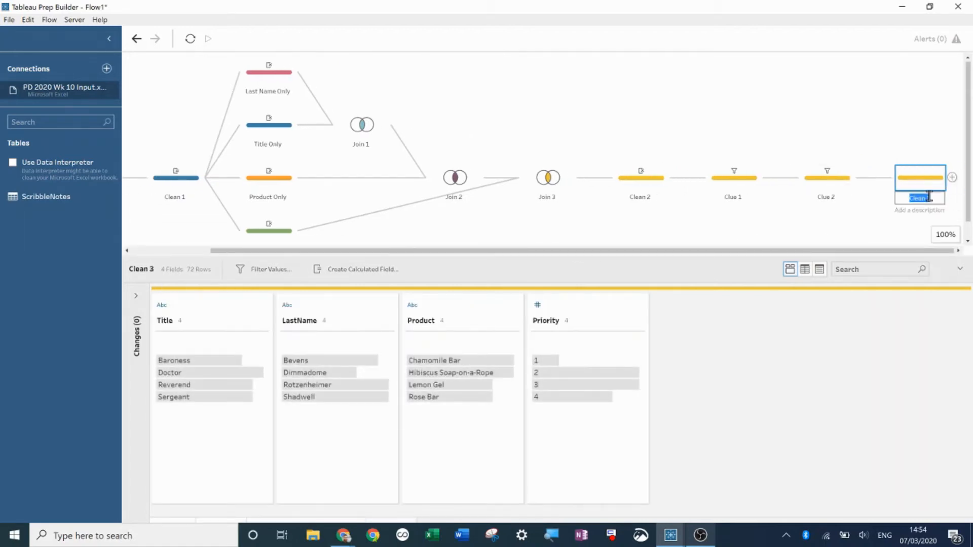
type("Clue 3")
key("Return")
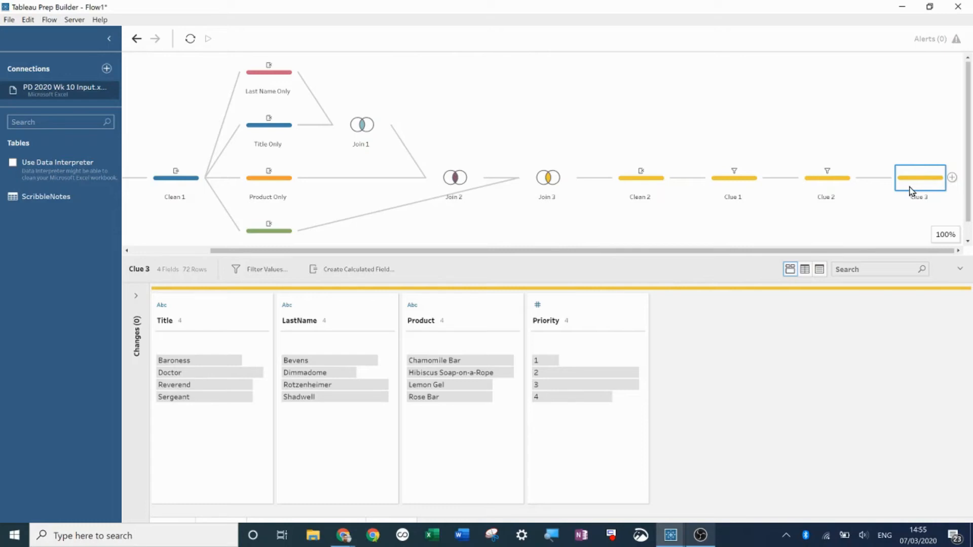
- In Clue 3, exclude rows combining Title Sergeant with Priority 2 or 4
mouse_move(586, 405)
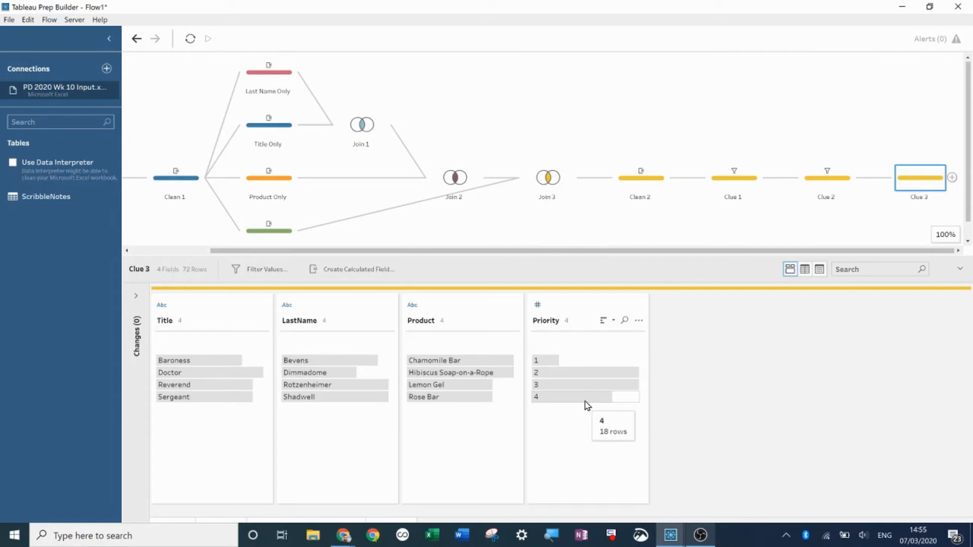
mouse_move(556, 378)
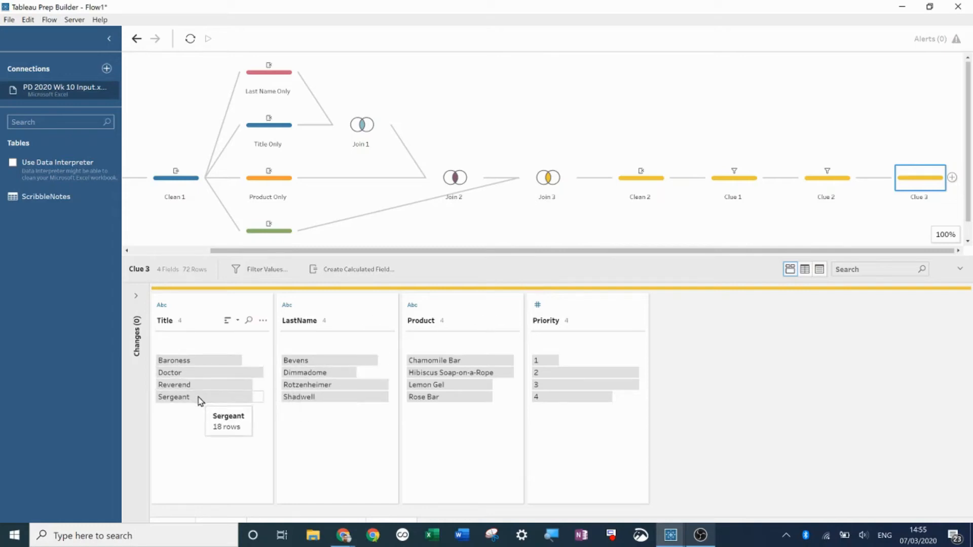
left_click(235, 398)
left_click(576, 375)
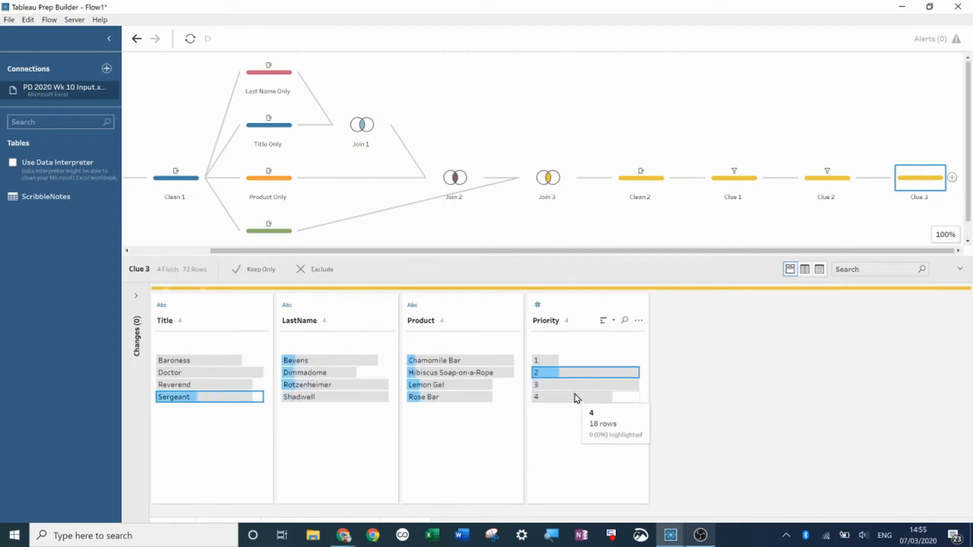
left_click(576, 397, "ctrl")
right_click(581, 402)
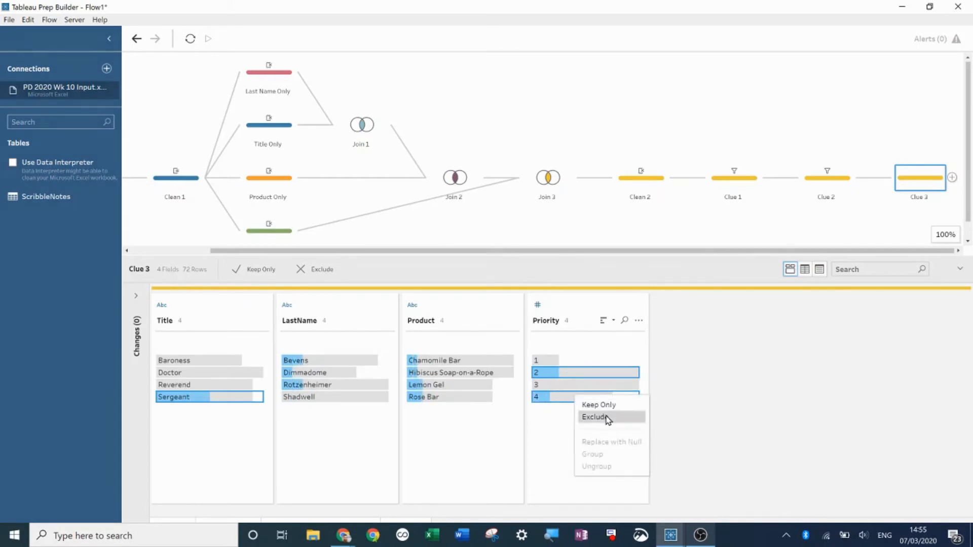
left_click(608, 418)
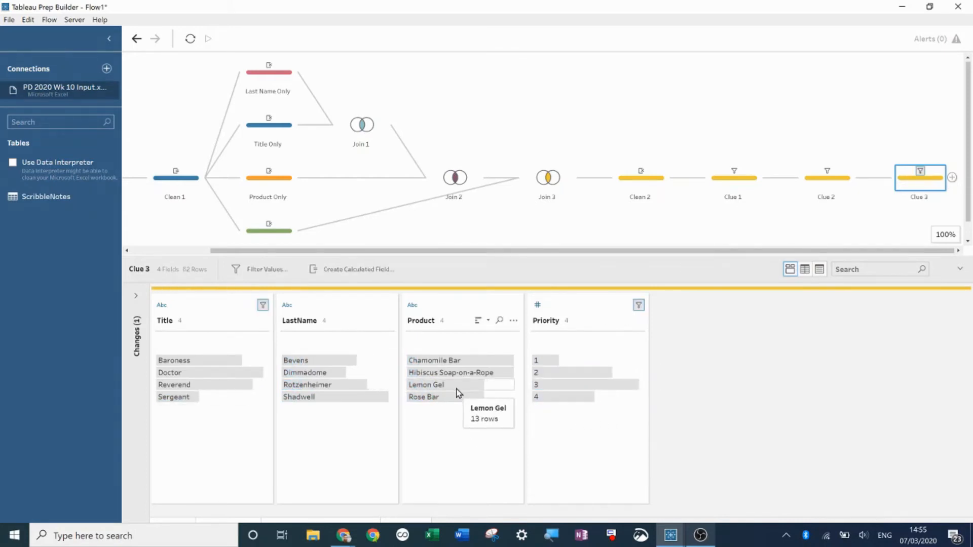
- Exclude rows combining Product Lemon Gel with Priority 2 or 4
left_click(568, 374, "ctrl")
left_click(572, 397, "ctrl")
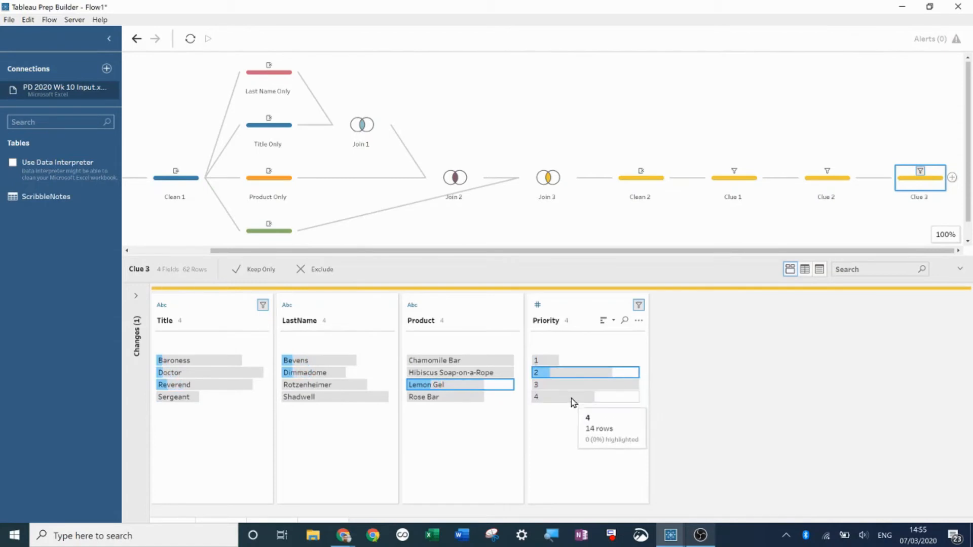
right_click(571, 399)
left_click(578, 419)
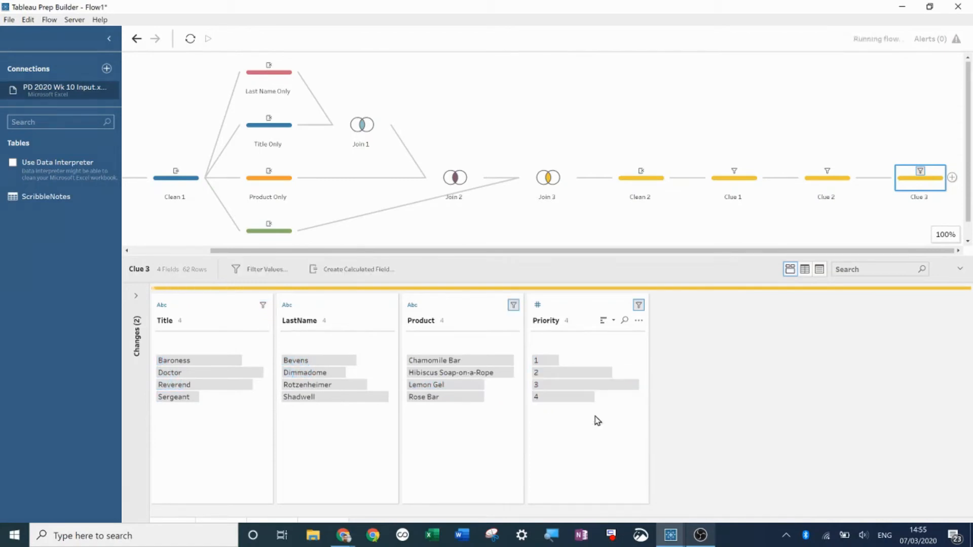
- Exclude rows combining Title Sergeant with Product Lemon Gel
left_click(194, 399)
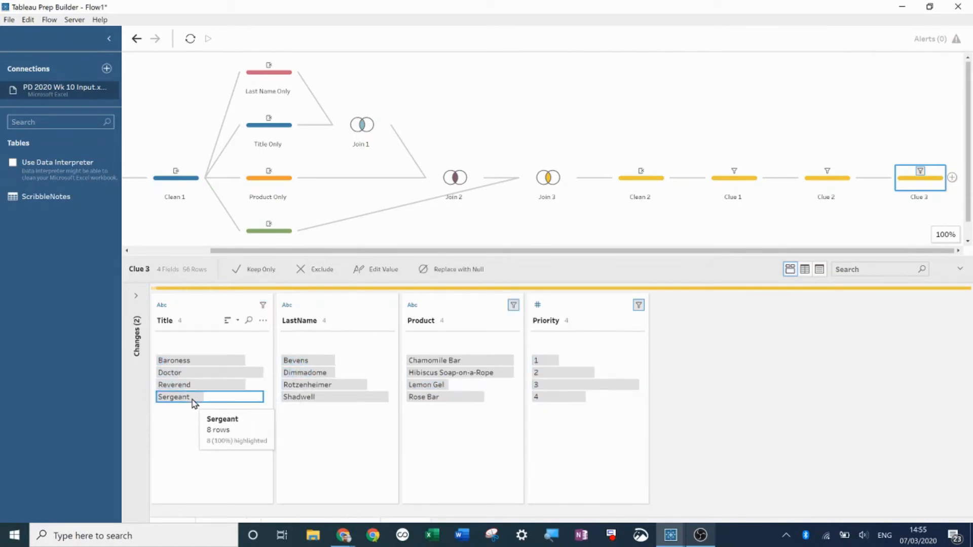
left_click(428, 386, "ctrl")
right_click(428, 386)
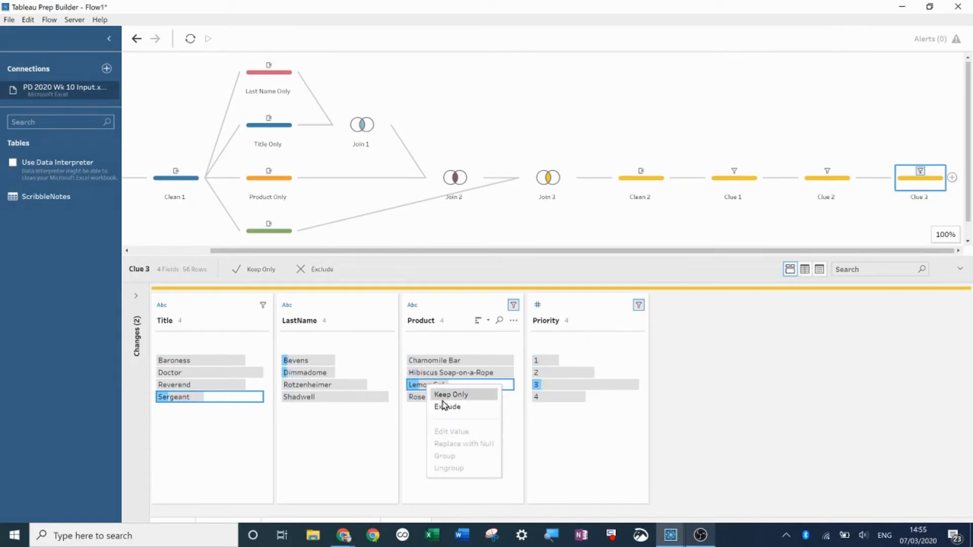
left_click(447, 408)
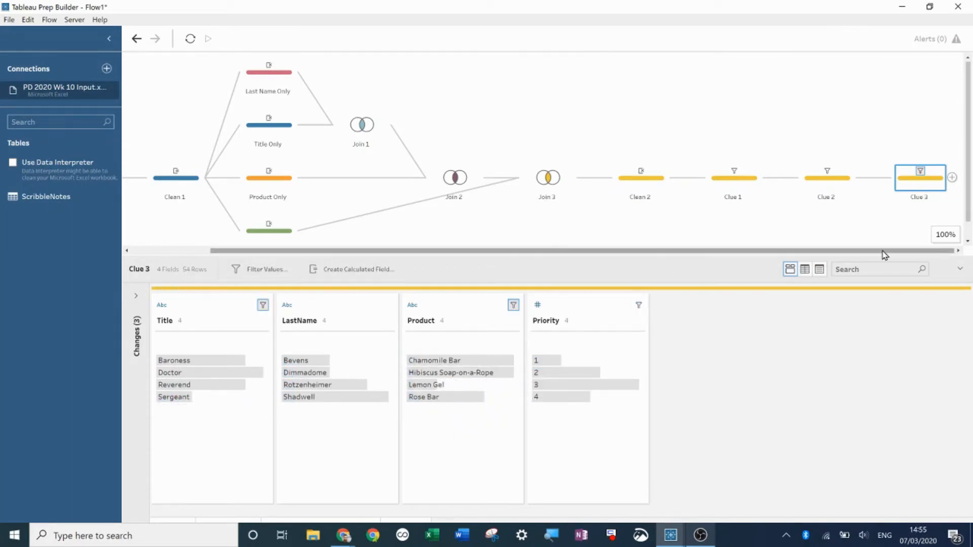
- Add a new clean step after Clue 3 and name it Clue 4
left_click(953, 177)
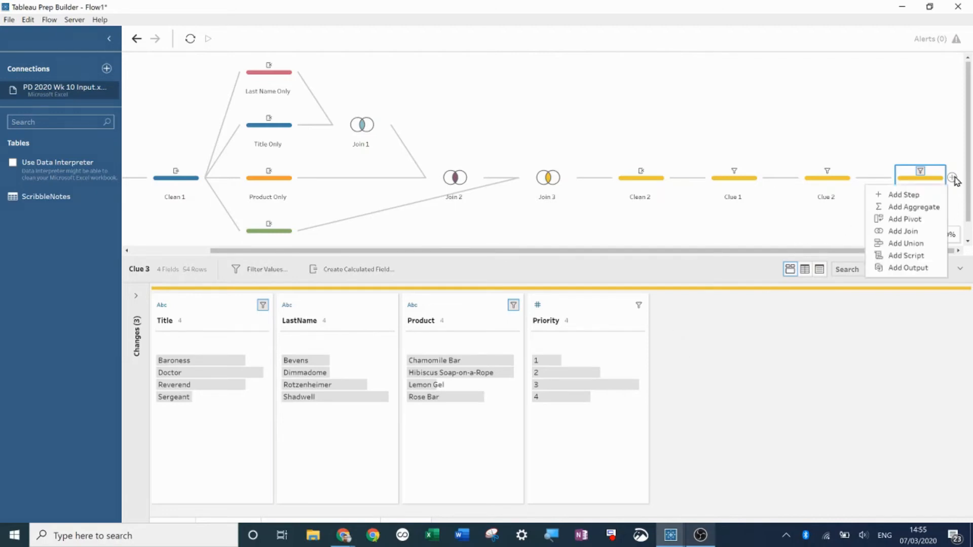
left_click(915, 196)
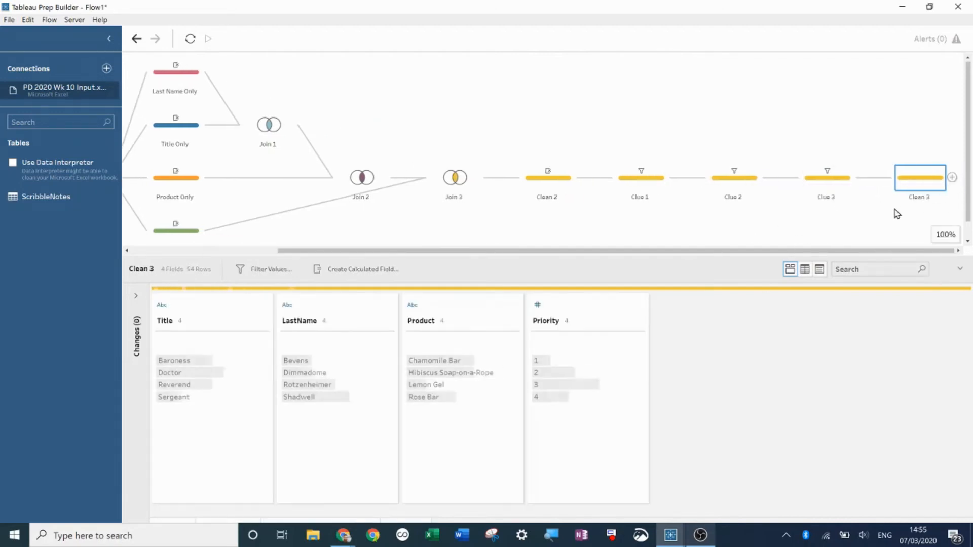
double_click(922, 197)
type("Clue 4")
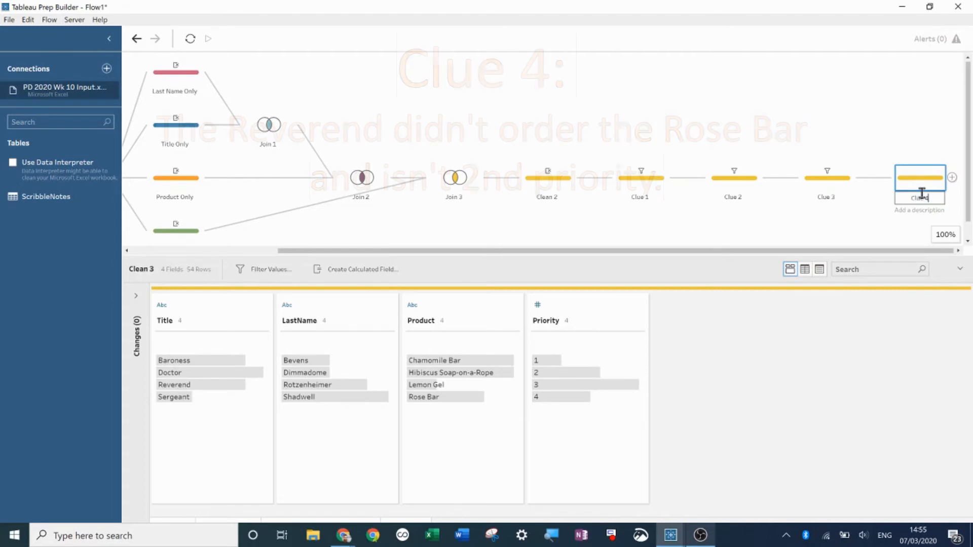
key("Return")
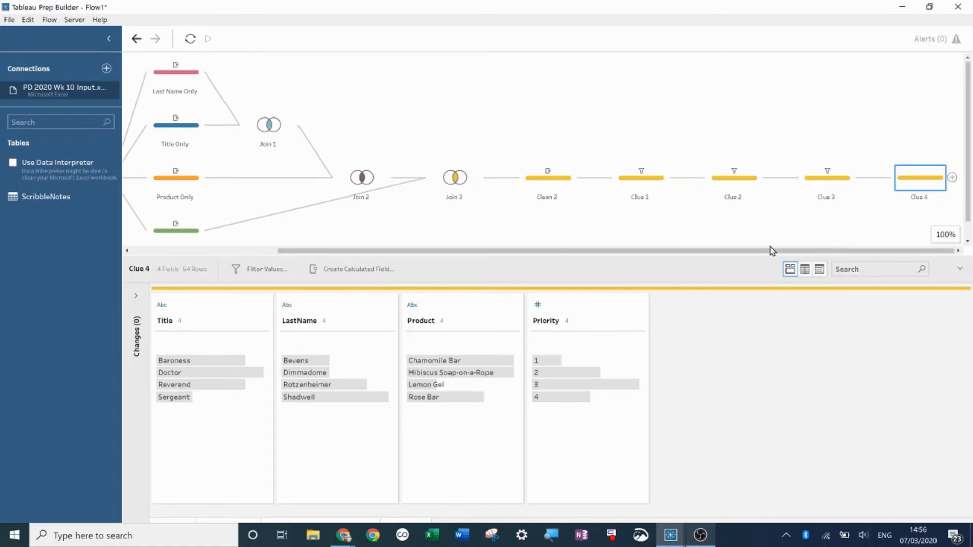
- In Clue 4, exclude rows combining Title Reverend with Product Rose Bar
left_click(218, 386)
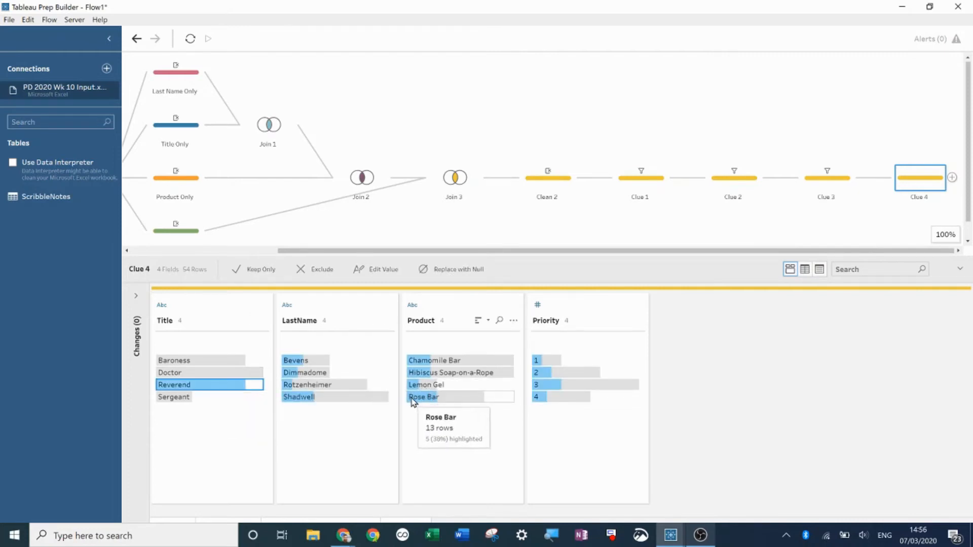
left_click(418, 398, "ctrl")
right_click(419, 401)
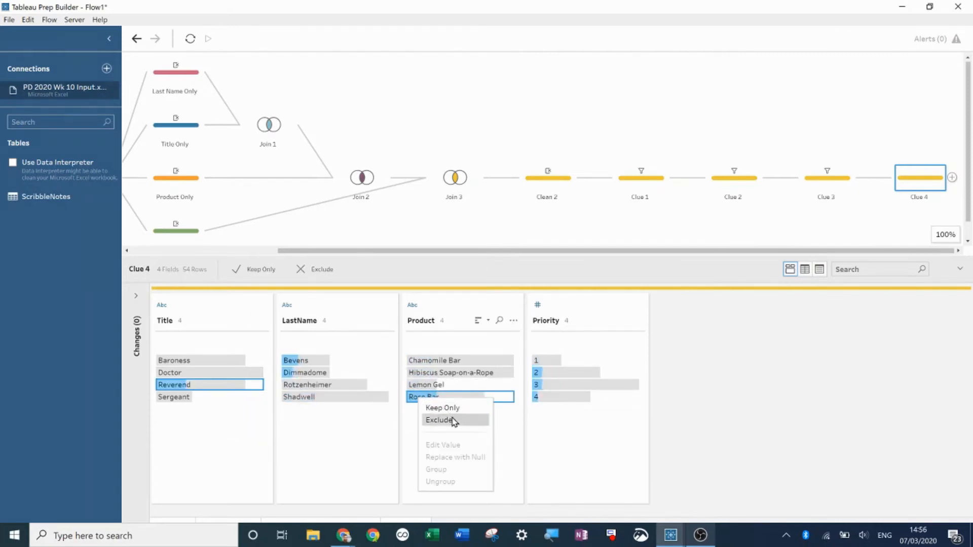
left_click(453, 422)
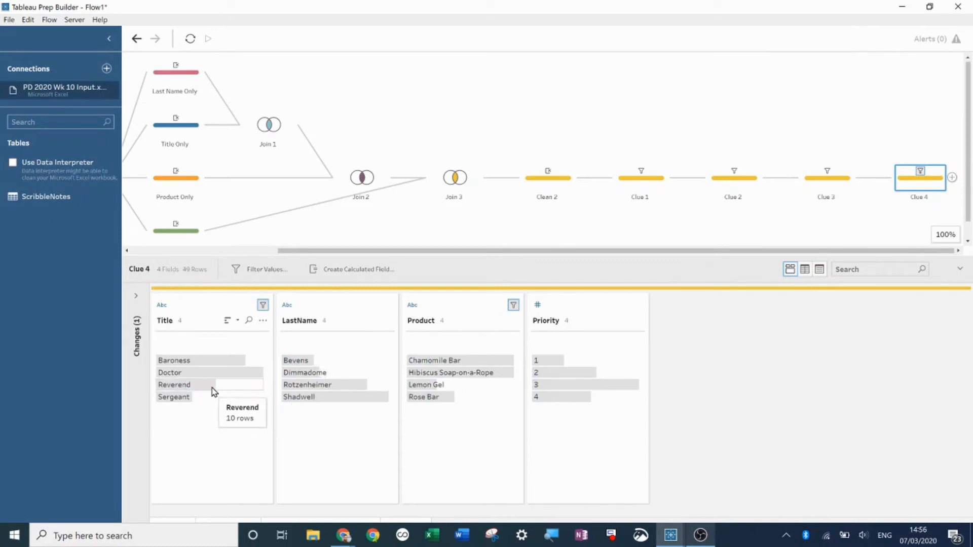
- Exclude rows combining Title Reverend with Priority 2
left_click(551, 373)
right_click(552, 374)
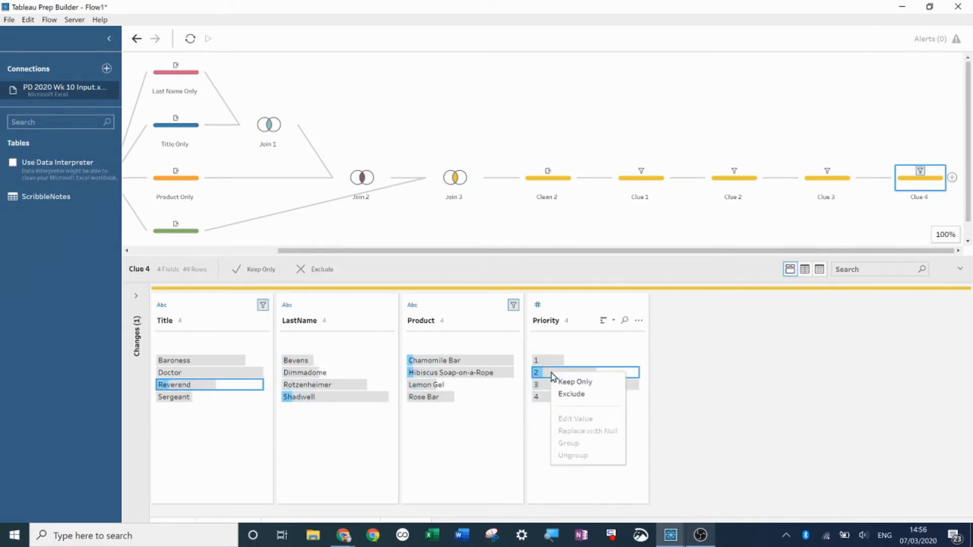
left_click(590, 396)
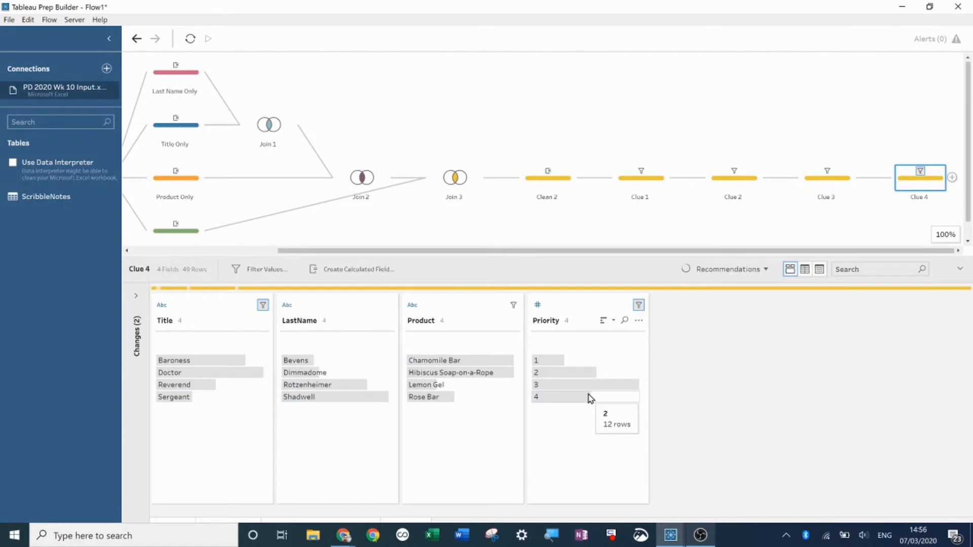
left_click(199, 276)
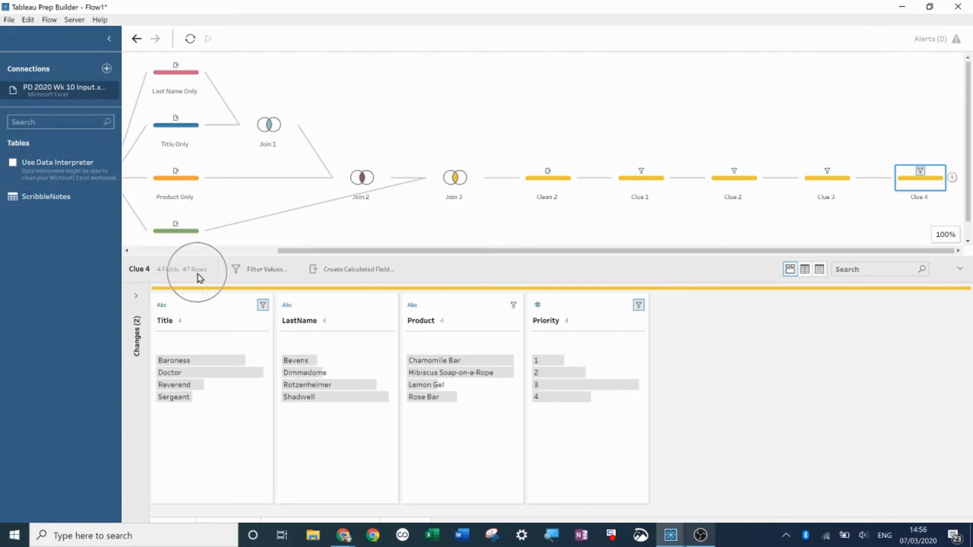
- Add a new clean step after Clue 4 and name it Clue 5
left_click(953, 178)
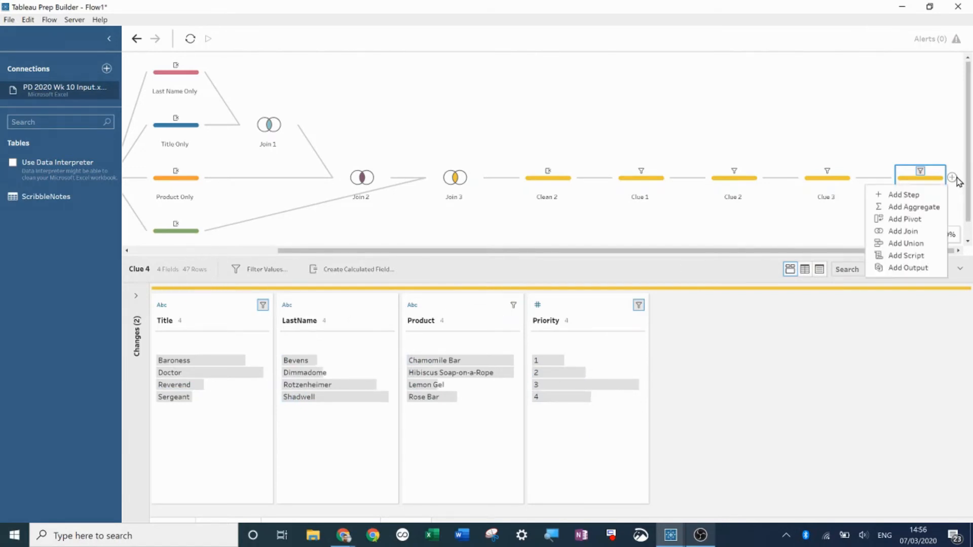
left_click(900, 196)
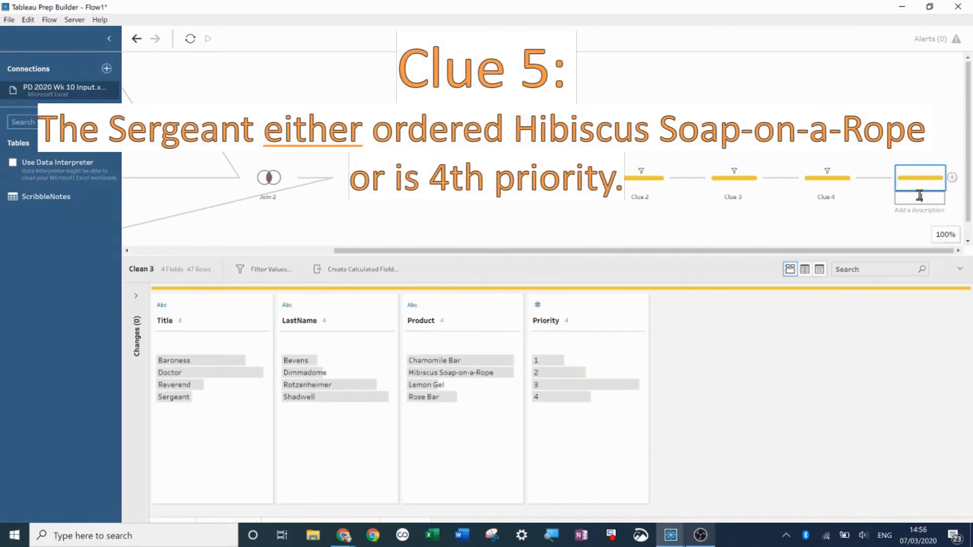
key("Return")
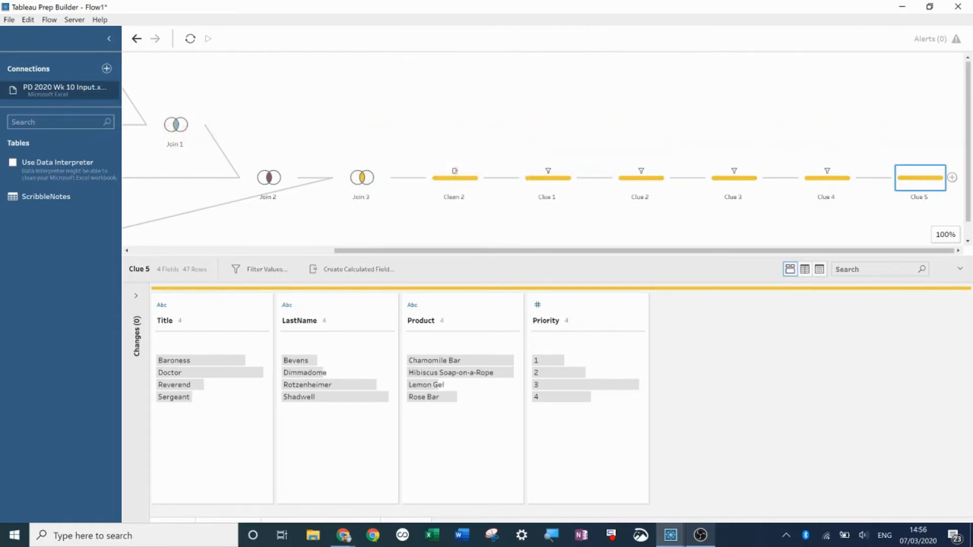
- In Clue 5, exclude rows combining Title Sergeant with Chamomile Bar or Rose Bar
left_click_drag(458, 256, 471, 147)
left_click(183, 294)
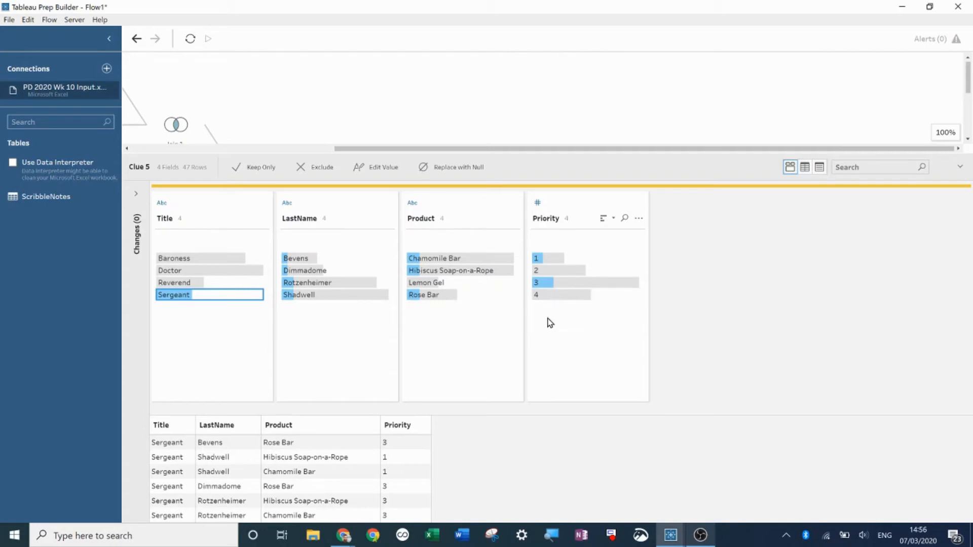
left_click(435, 259)
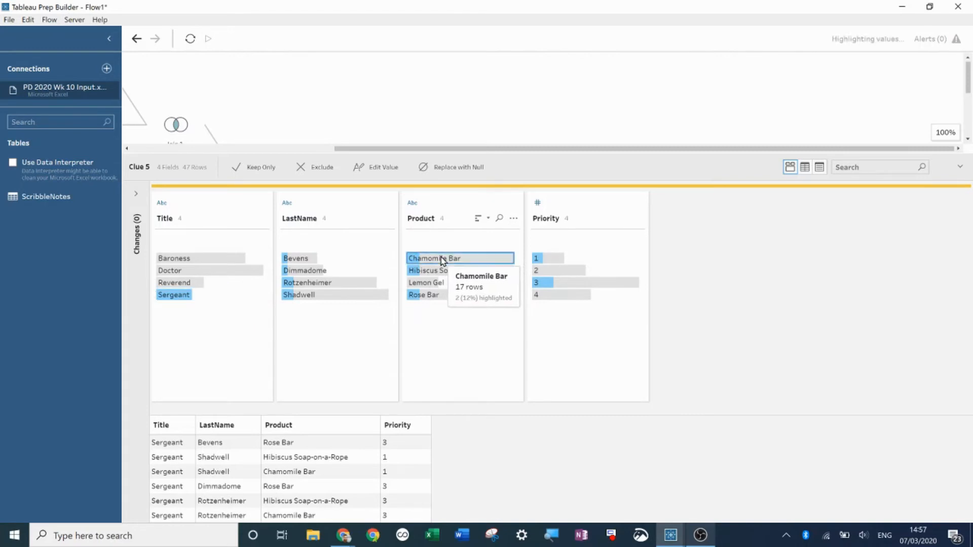
left_click(436, 297, "ctrl")
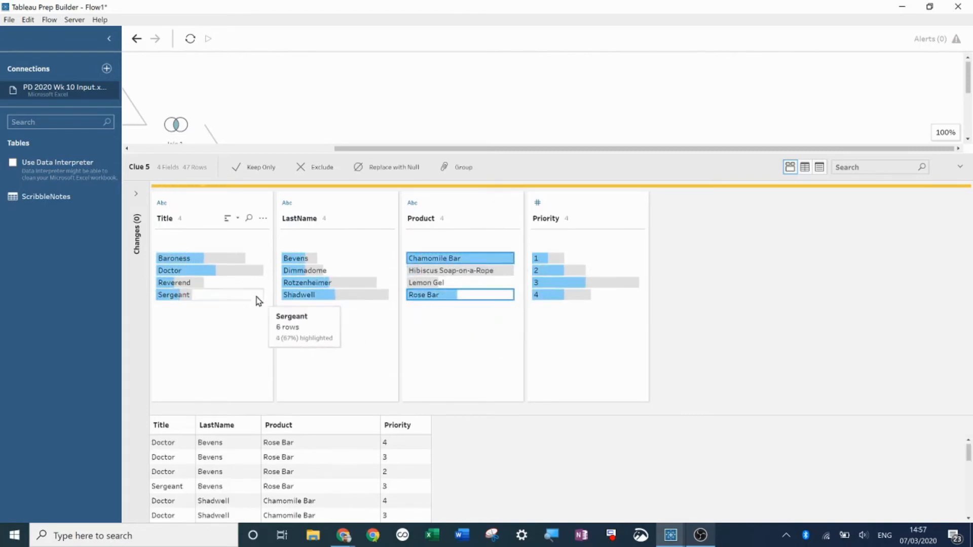
left_click(176, 296, "ctrl")
right_click(179, 300)
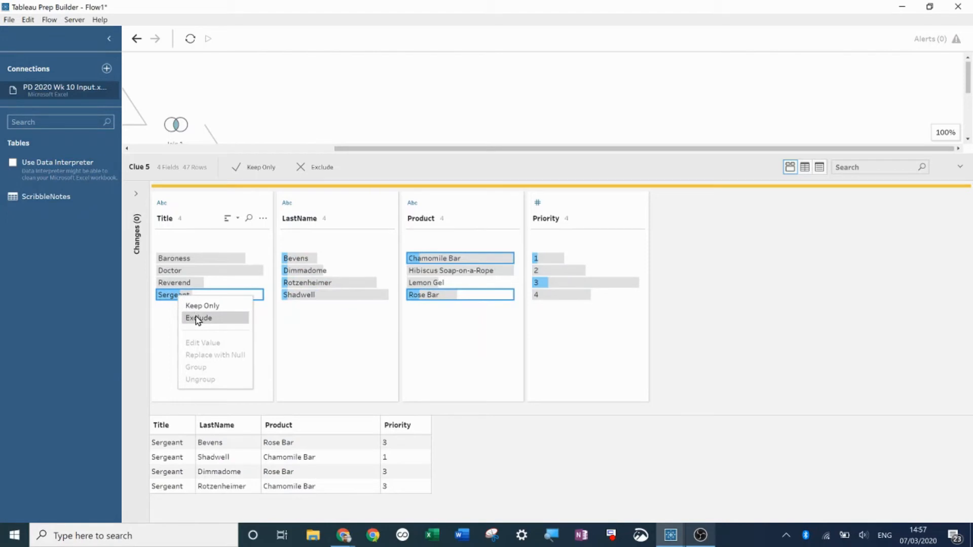
left_click(198, 319)
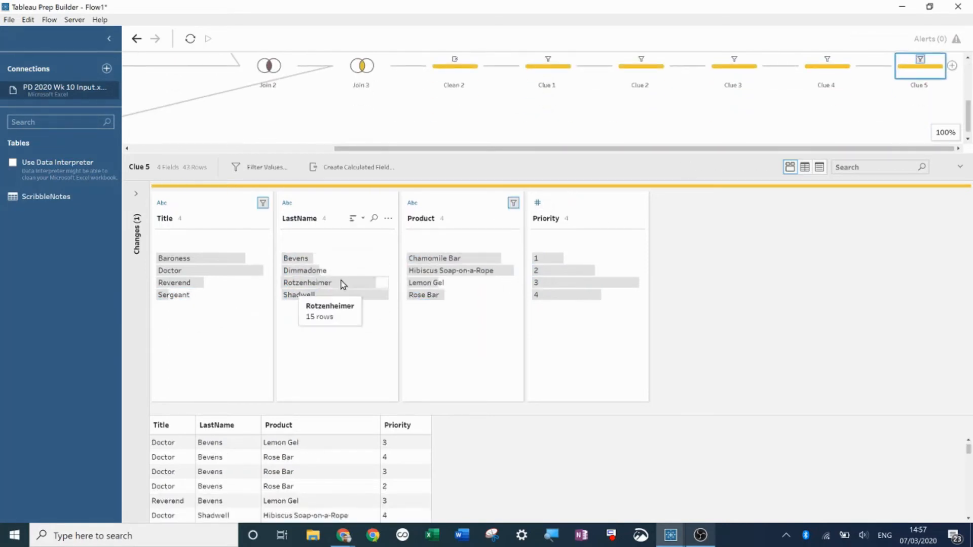
- Exclude rows pairing Hibiscus Soap-on-a-Rope with Titles Baroness, Doctor or Reverend
left_click(461, 272)
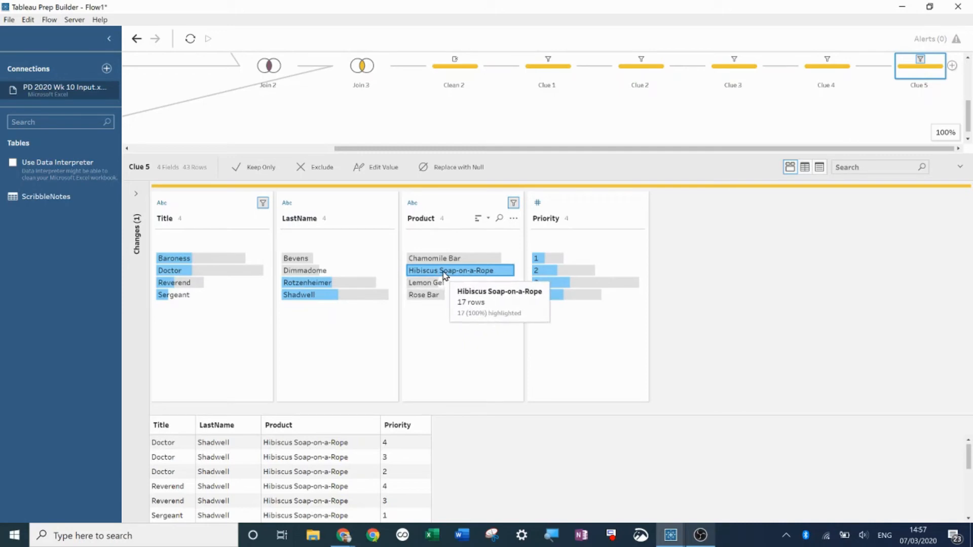
left_click(208, 259, "ctrl")
left_click(196, 270, "ctrl")
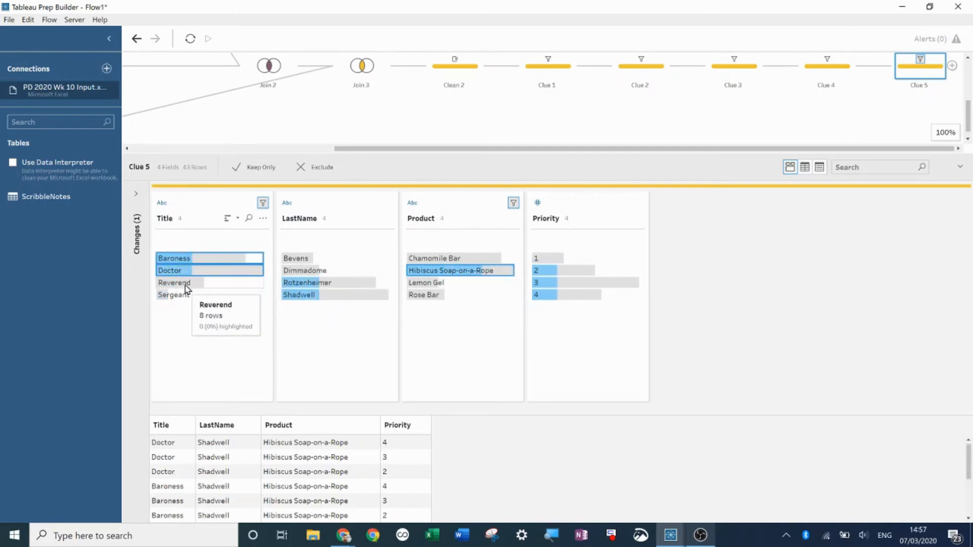
left_click(185, 282, "ctrl")
right_click(186, 287)
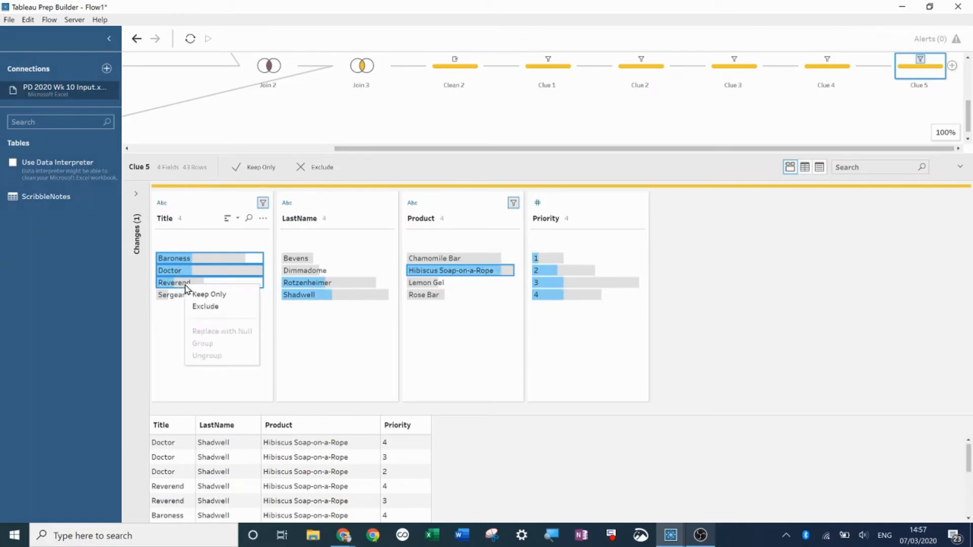
left_click(203, 307)
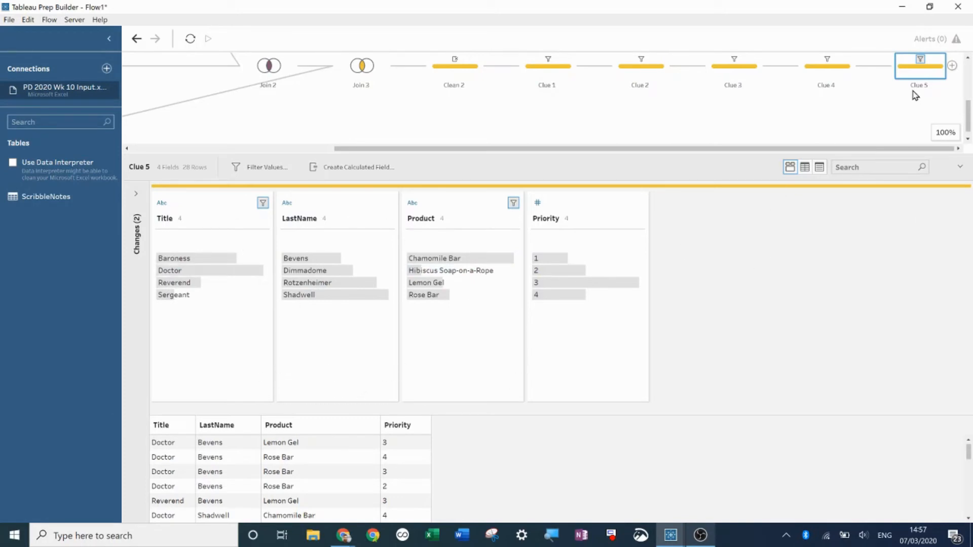
- Add a new clean step after Clue 5 and name it Clue 6
left_click(953, 66)
left_click(911, 84)
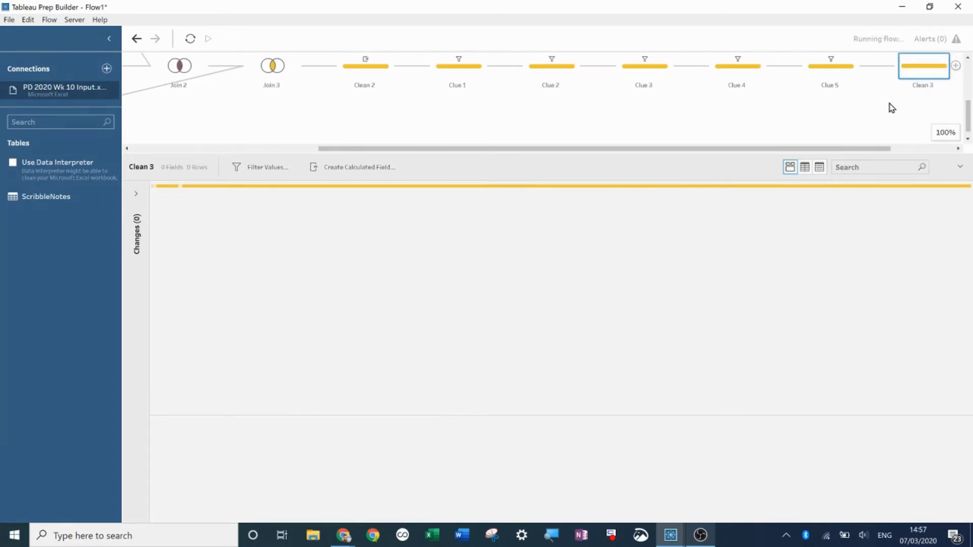
double_click(917, 86)
type("Clu")
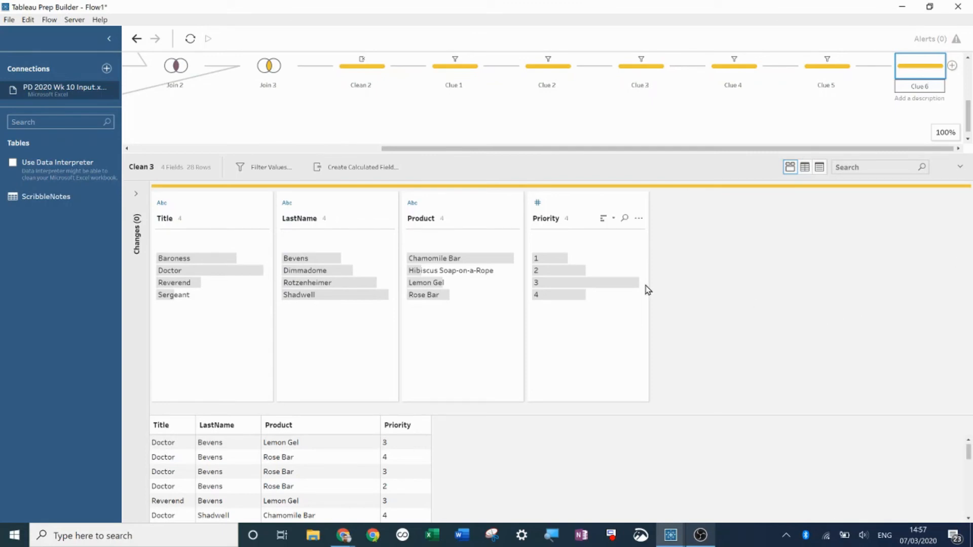
- In Clue 6, exclude rows combining Rose Bar with Priority 1 or 3
left_click(436, 294)
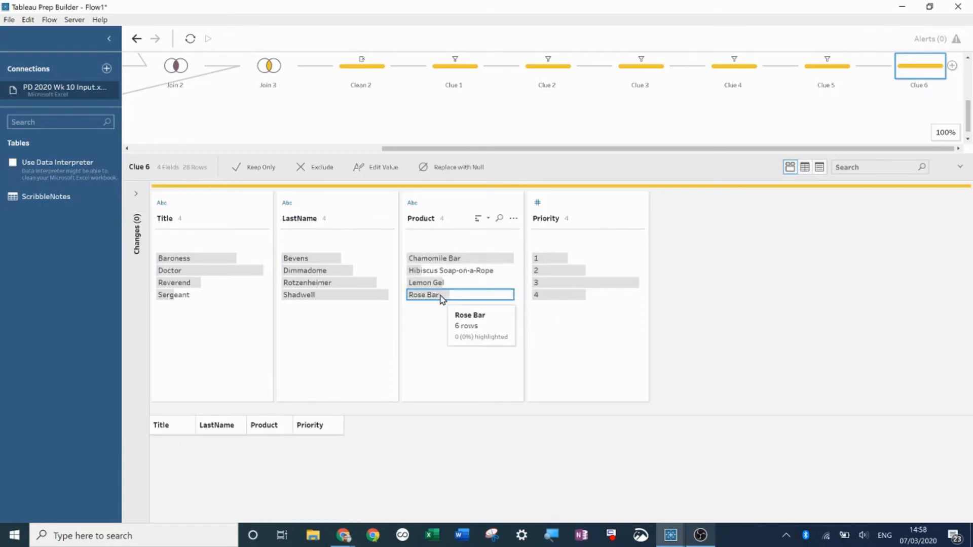
left_click(441, 294)
left_click(440, 294)
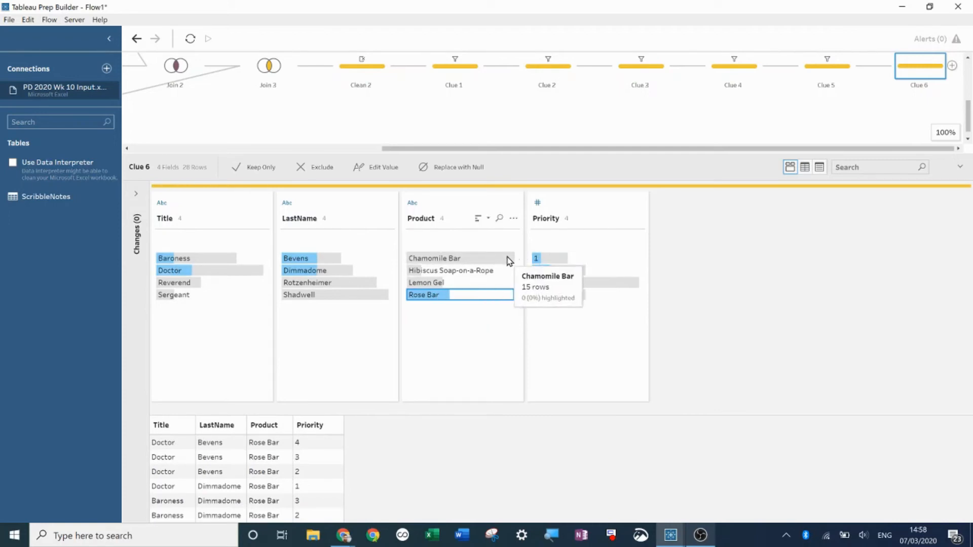
left_click(441, 285)
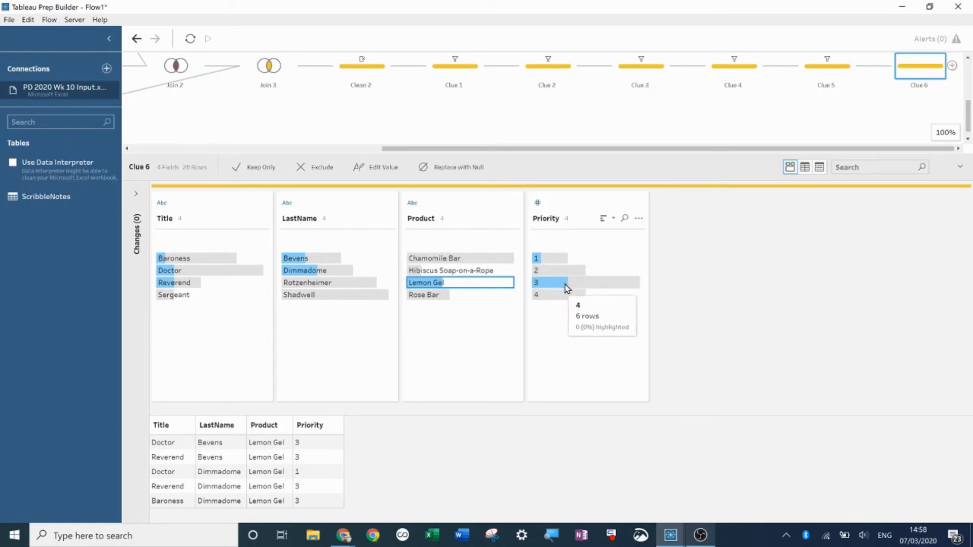
left_click(448, 295)
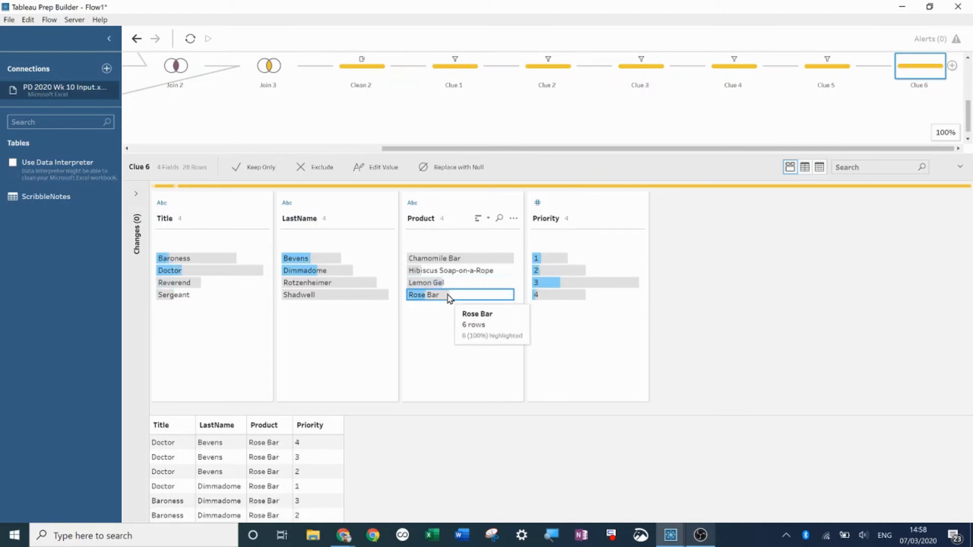
left_click(553, 259)
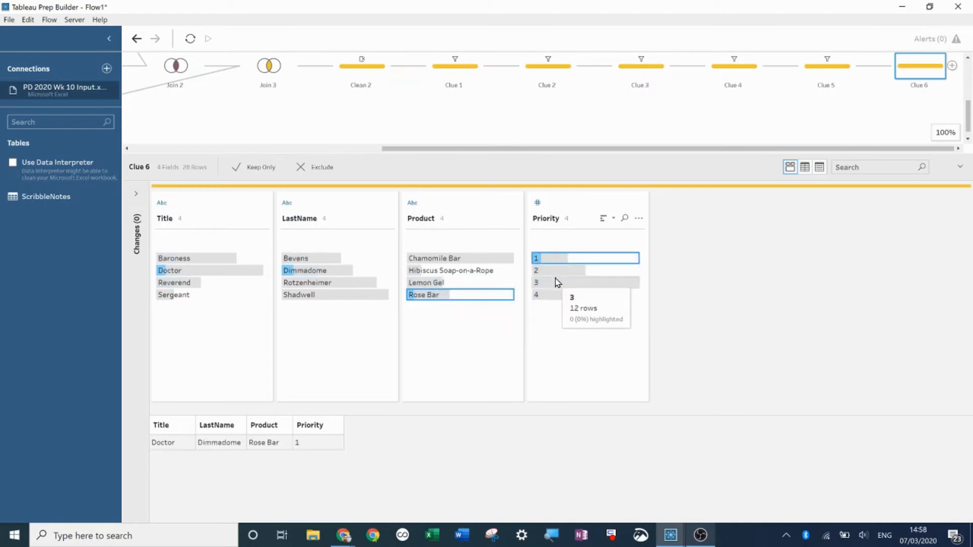
left_click(559, 282, "ctrl")
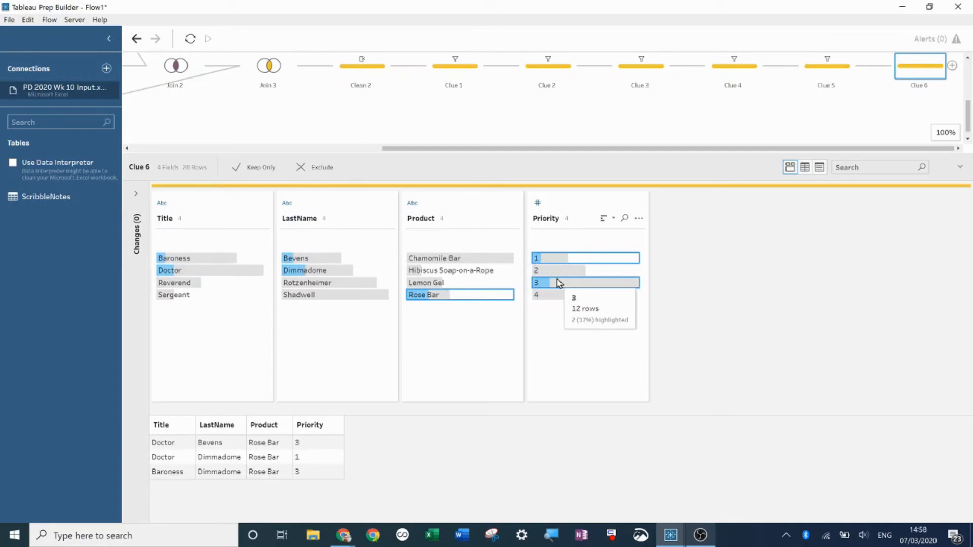
right_click(560, 283)
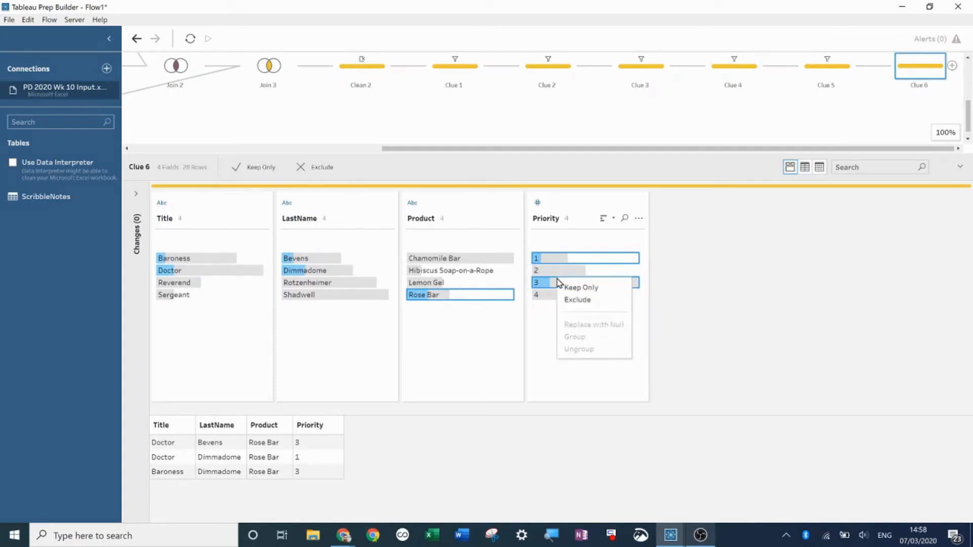
left_click(577, 299)
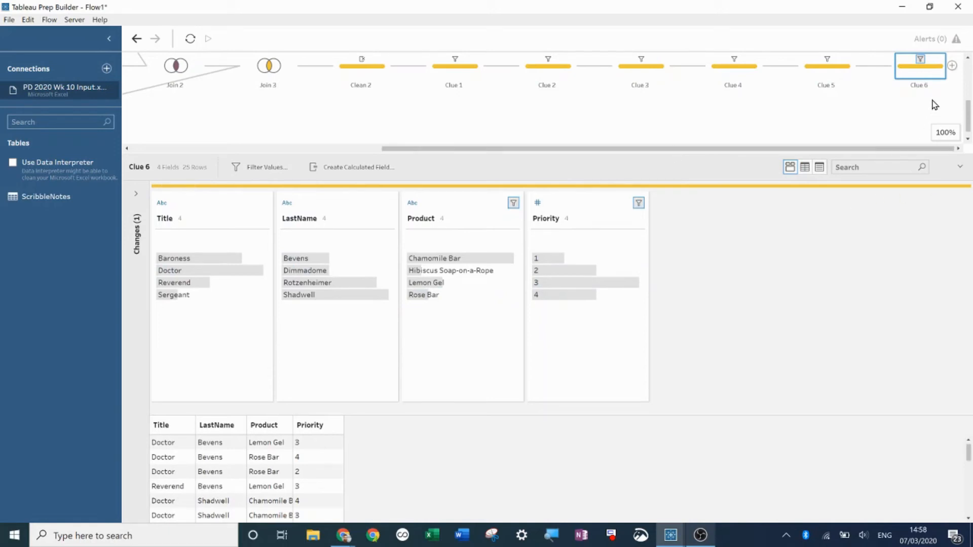
- Add a new clean step after Clue 6 and name it Clue 7
left_click(953, 66)
left_click(914, 85)
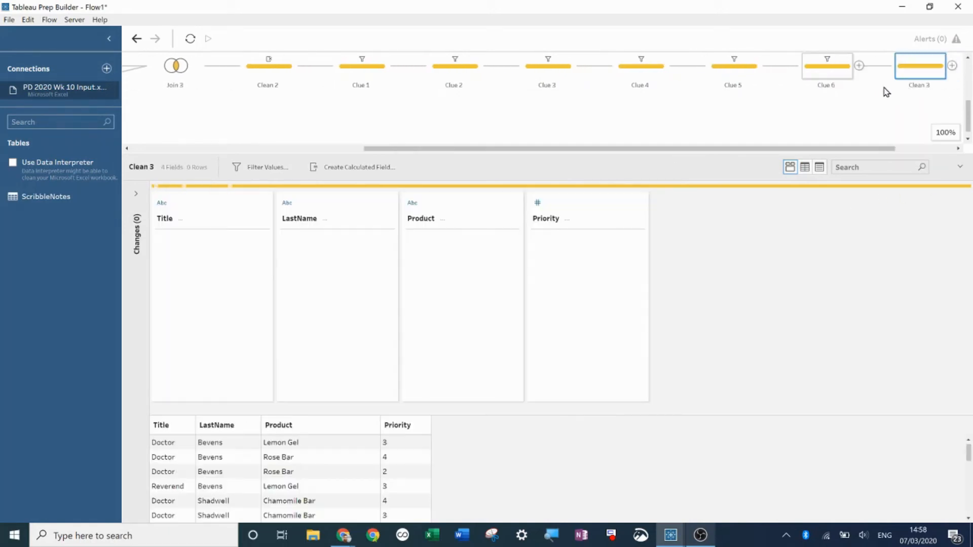
double_click(915, 85)
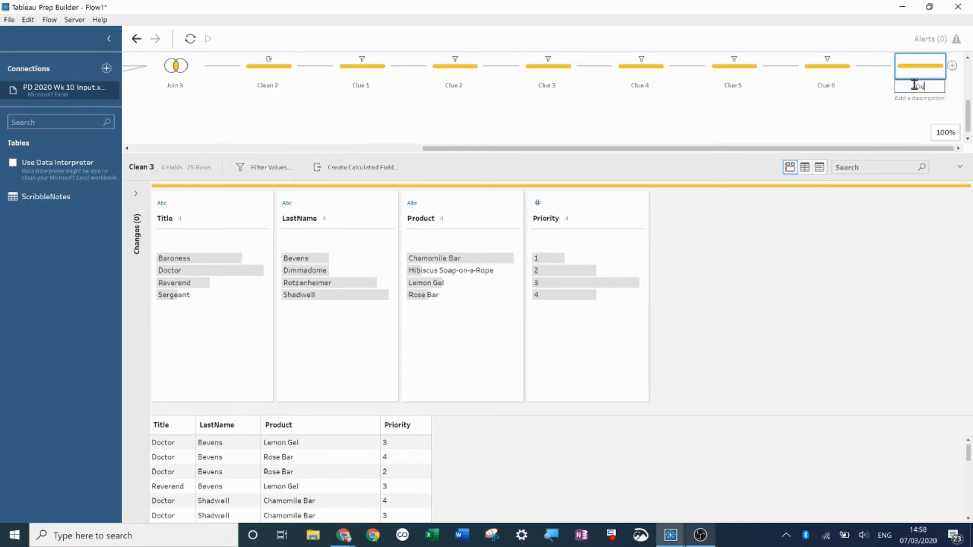
key("Return")
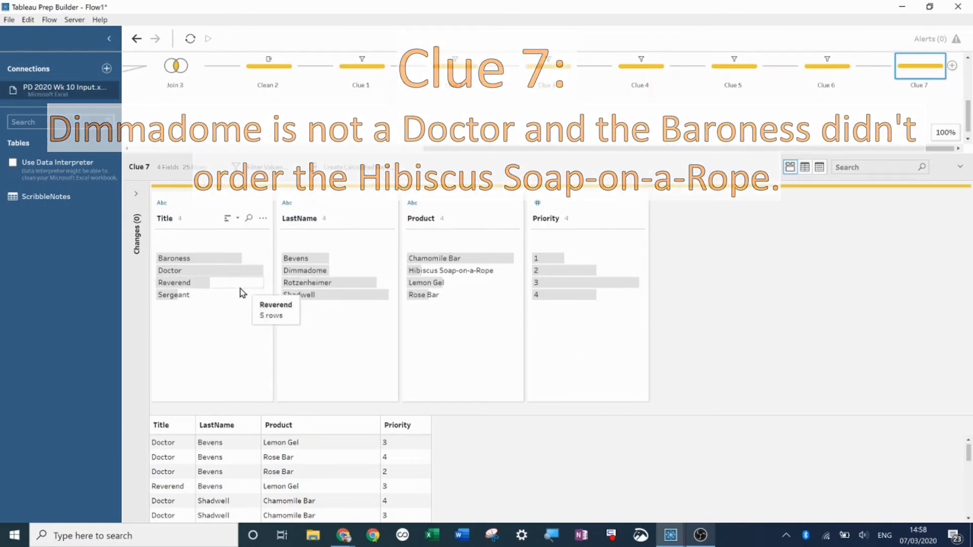
- In Clue 7, exclude rows pairing Title Doctor with LastName Dimmadome
left_click(192, 259)
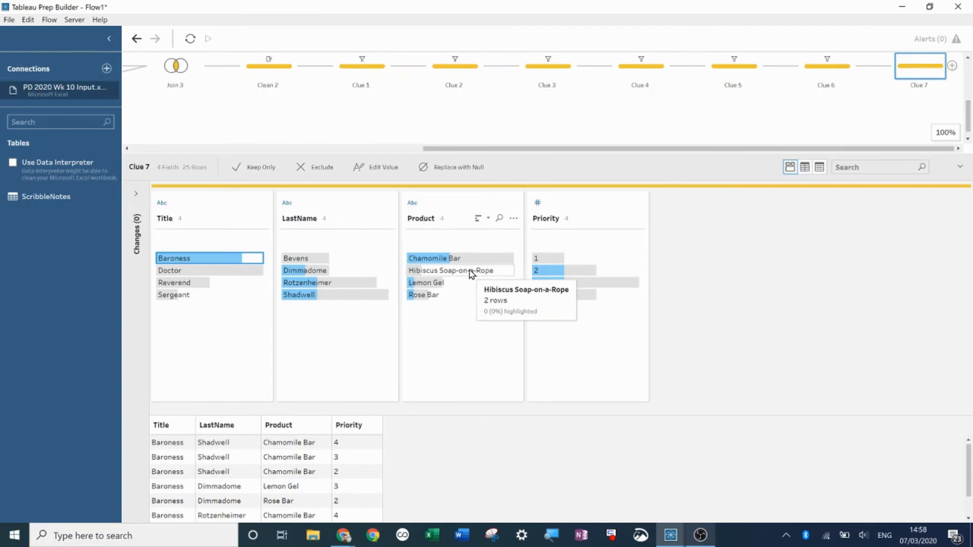
left_click(469, 272)
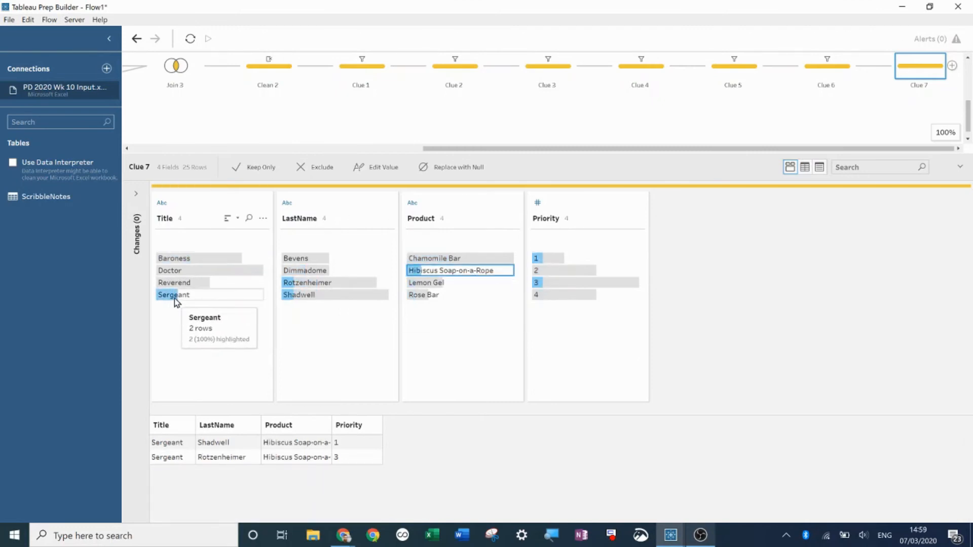
left_click(214, 272)
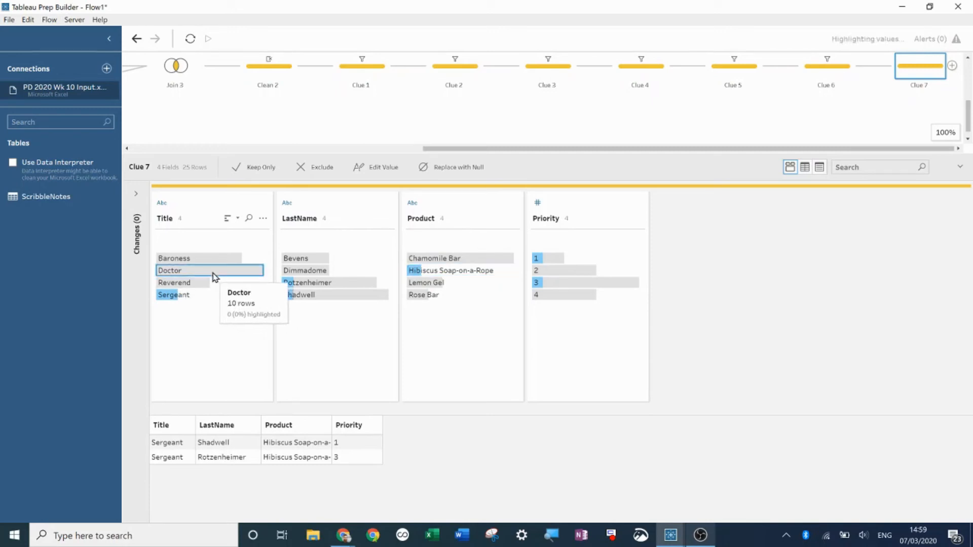
left_click(304, 272, "ctrl")
right_click(303, 273)
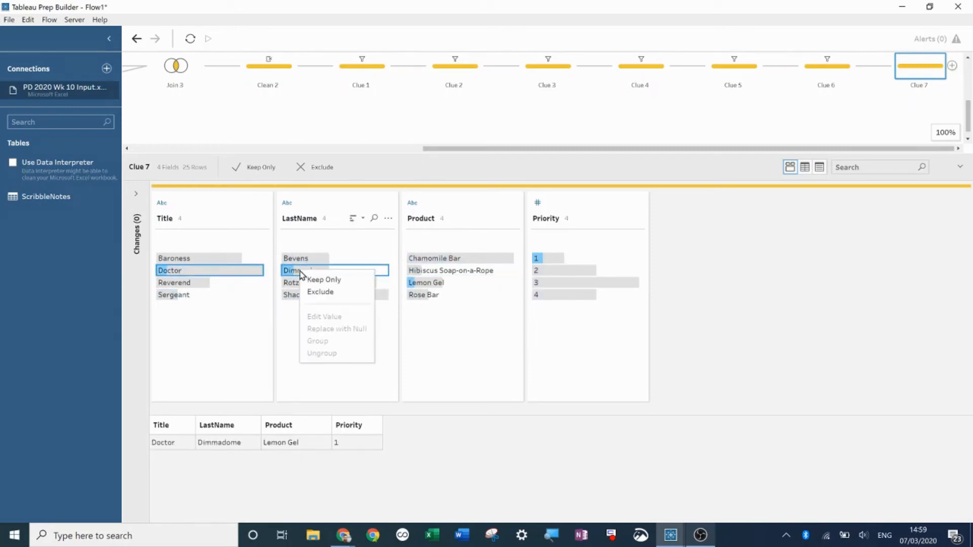
left_click(327, 292)
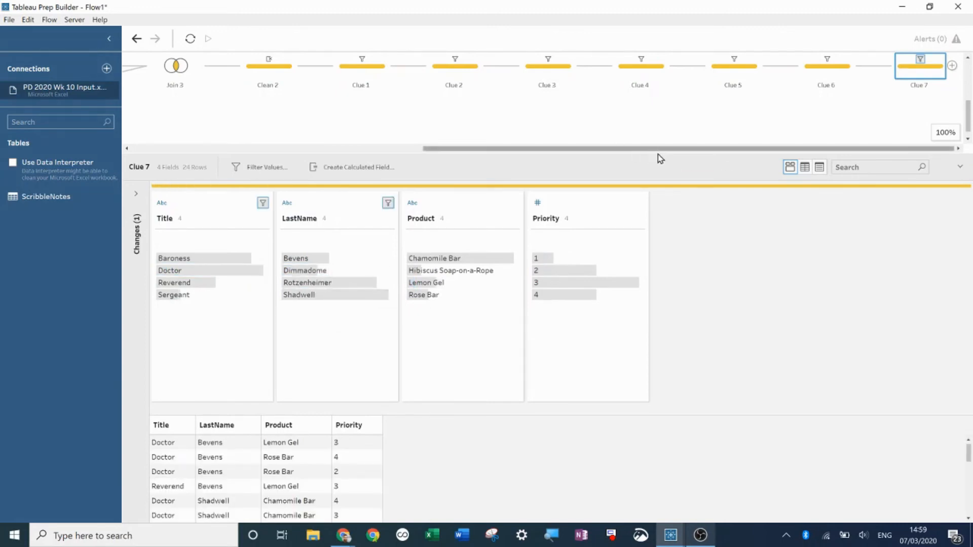
- Add a new clean step after Clue 7 and name it Final Logic
left_click_drag(658, 154, 660, 181)
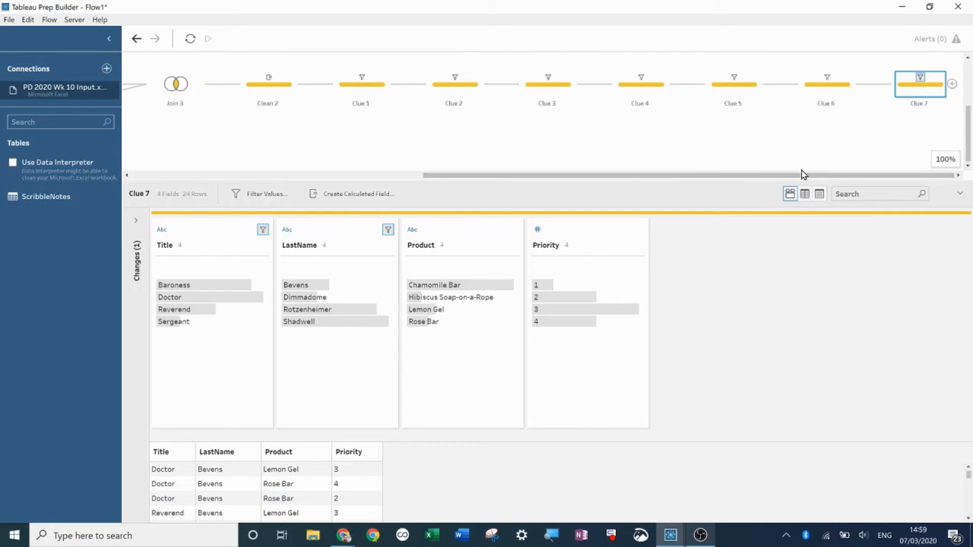
left_click(953, 85)
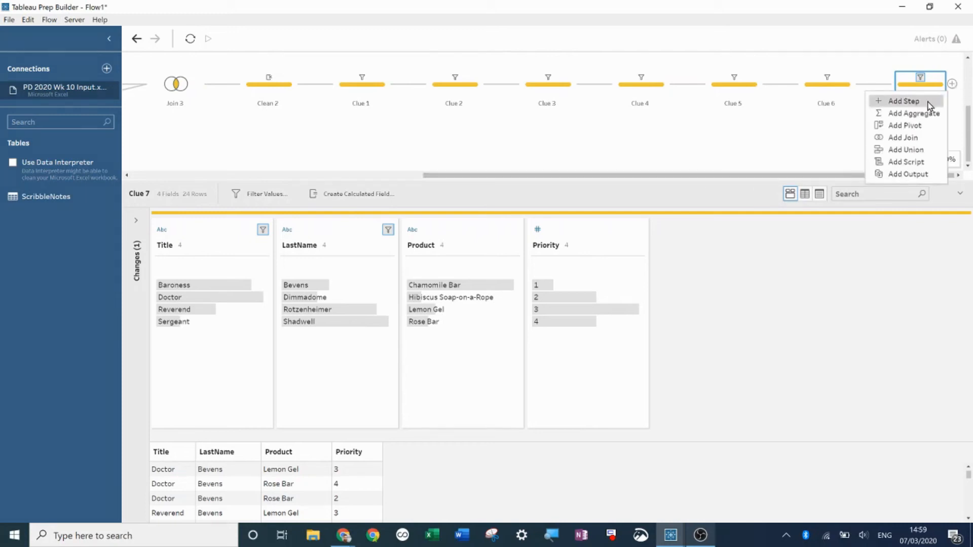
left_click(930, 103)
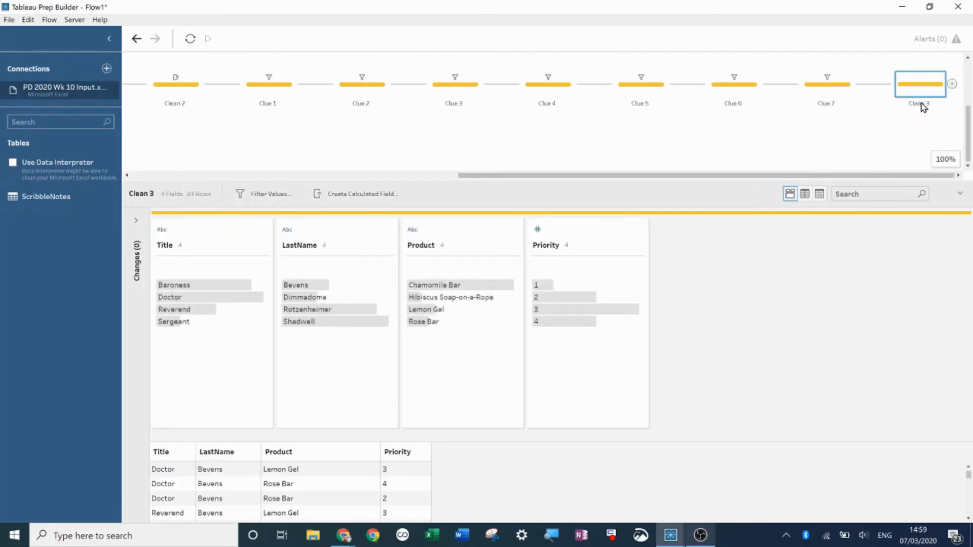
double_click(923, 104)
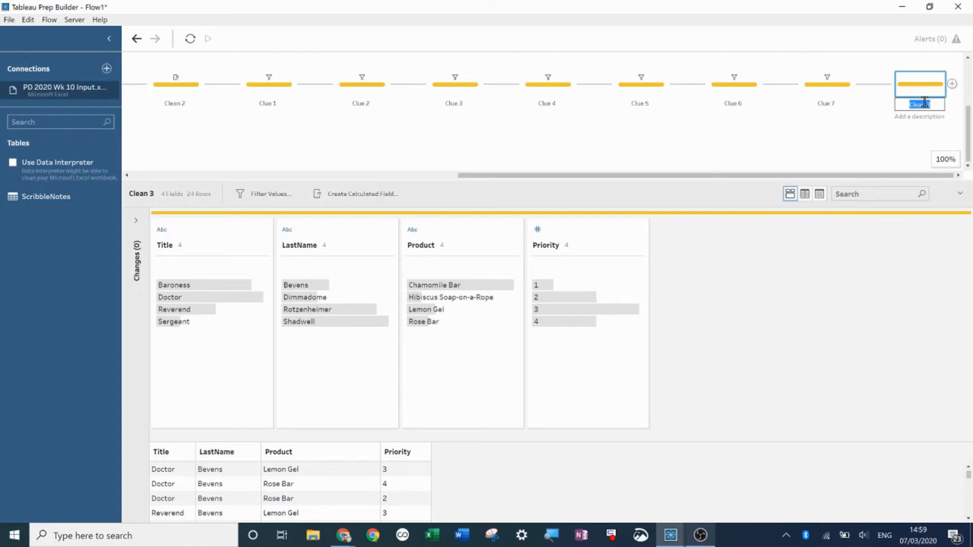
type("Final Logic")
key("Return")
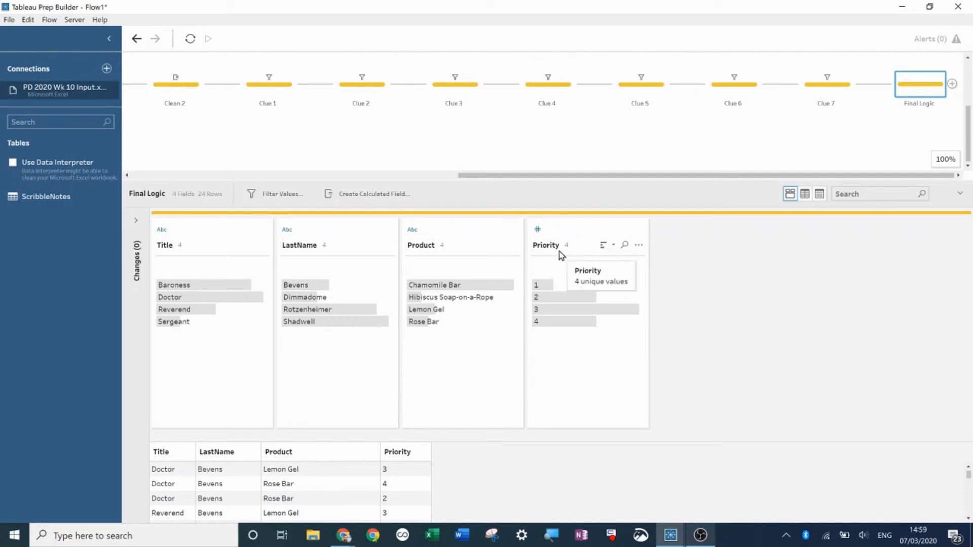
- In Final Logic, exclude rows combining Priority 3 with Chamomile Bar or Hibiscus Soap-on-a-Rope
left_click(425, 313)
mouse_move(570, 317)
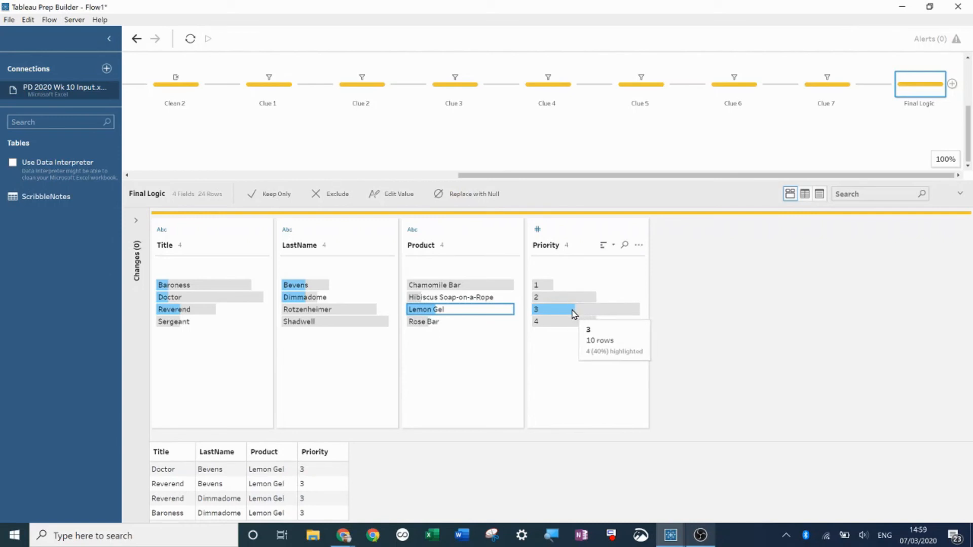
left_click(547, 311)
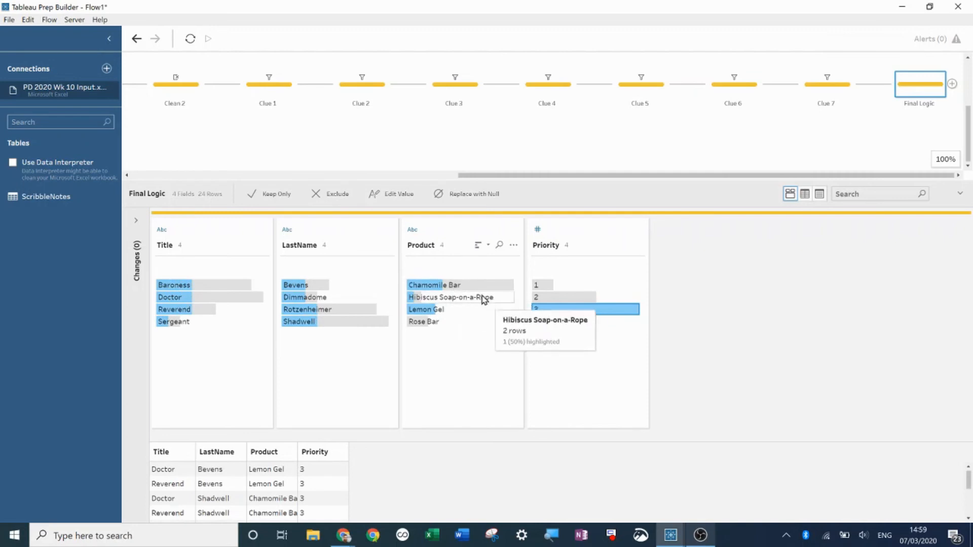
left_click(475, 310)
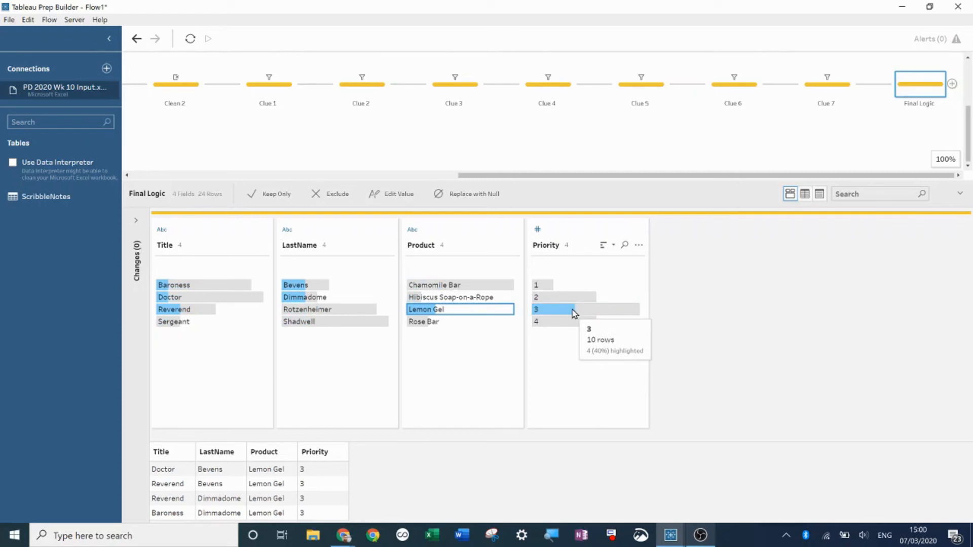
left_click(545, 310)
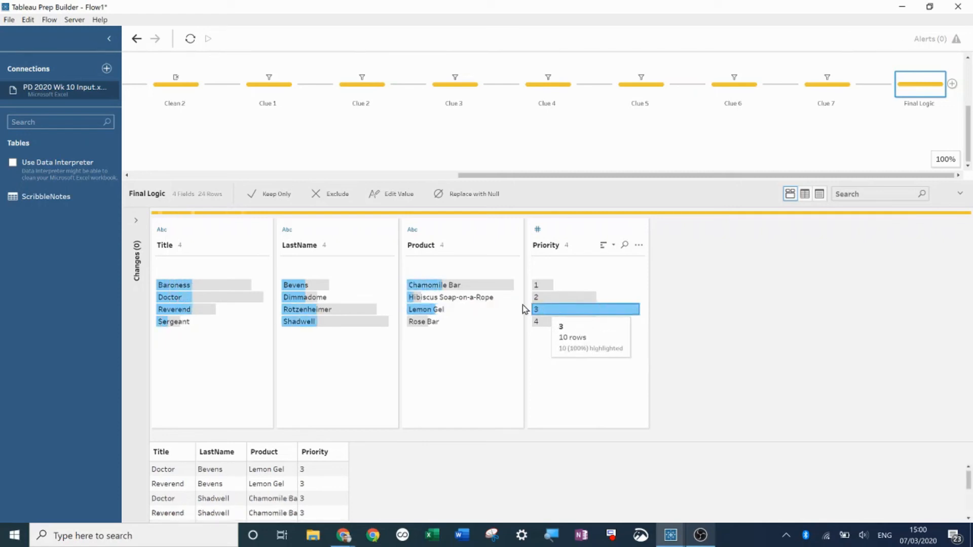
left_click(446, 286)
left_click(444, 298, "ctrl")
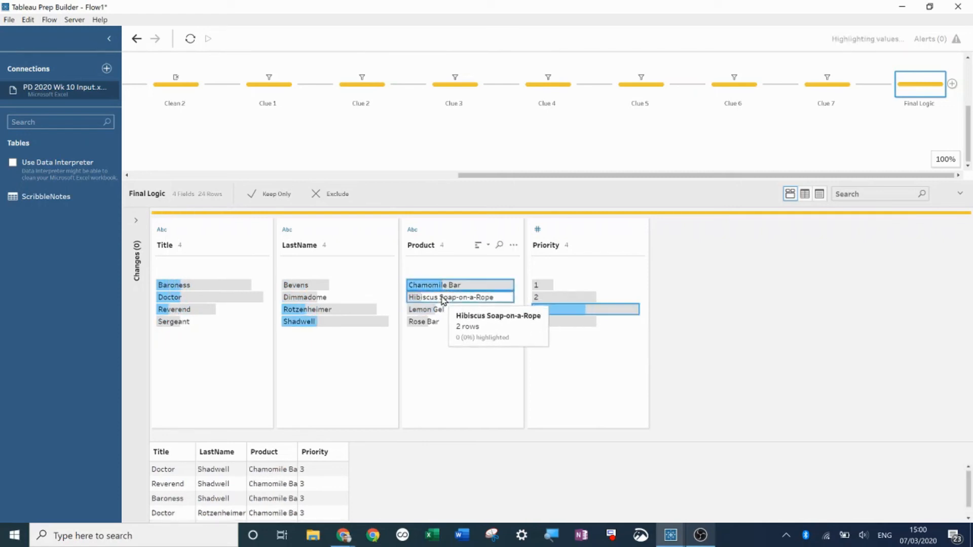
right_click(443, 299)
left_click(463, 318)
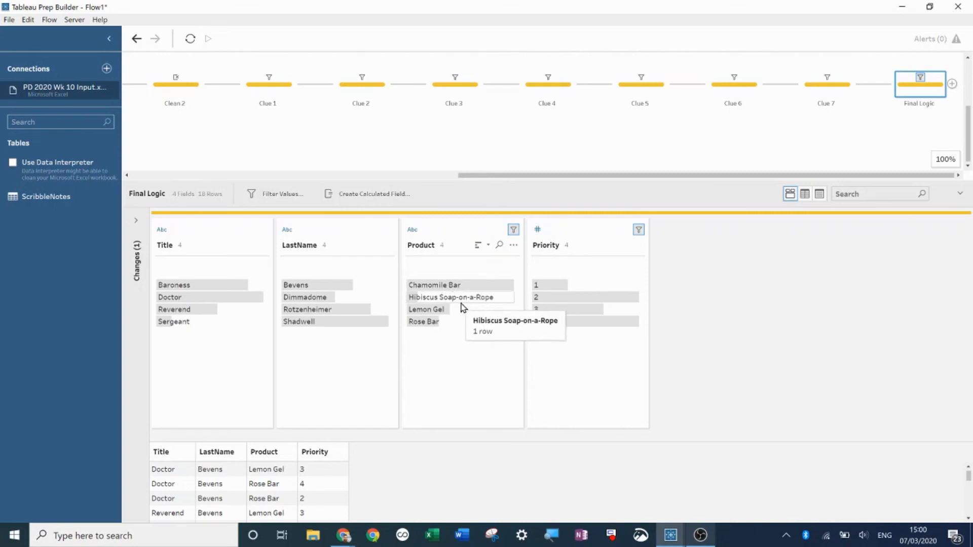
- Exclude rows combining Rose Bar with Priority 2
left_click(491, 309)
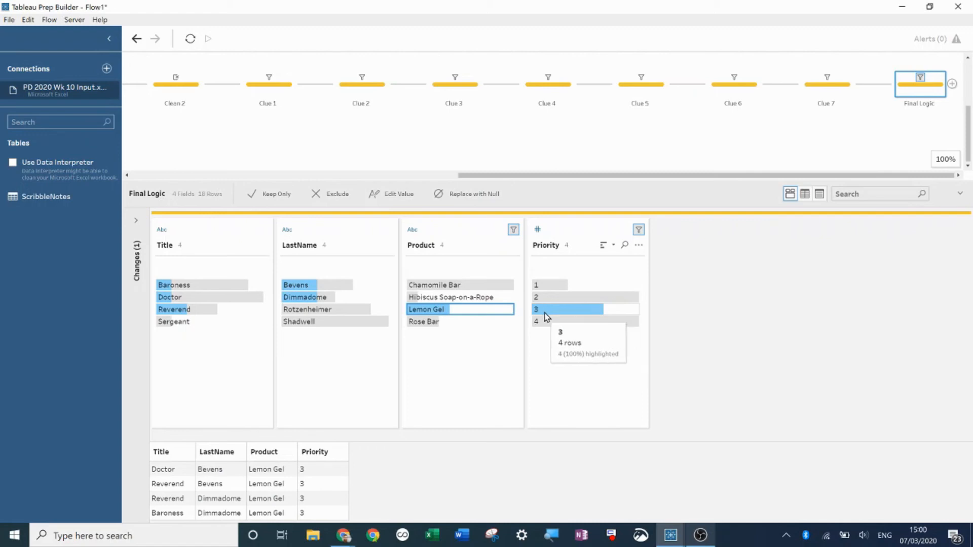
left_click(445, 324)
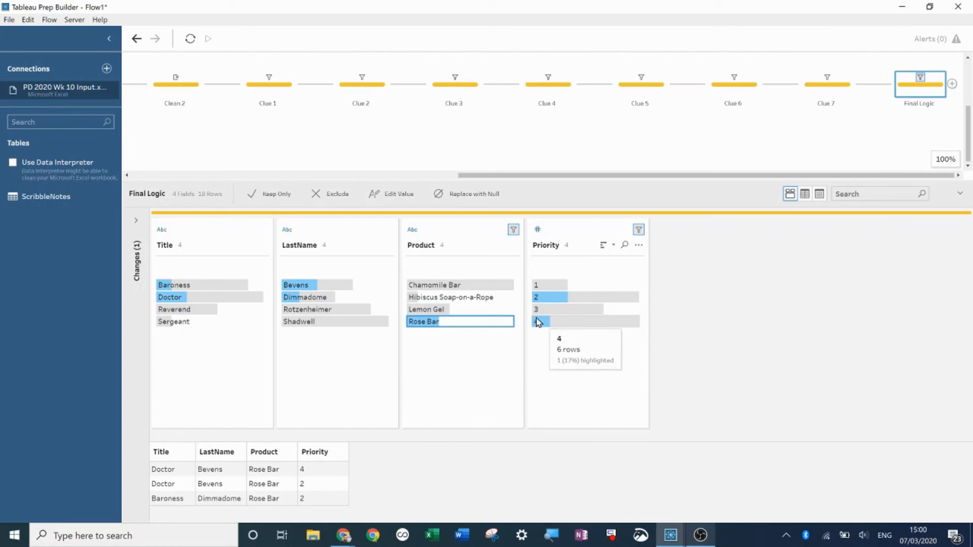
left_click(548, 301)
right_click(549, 303)
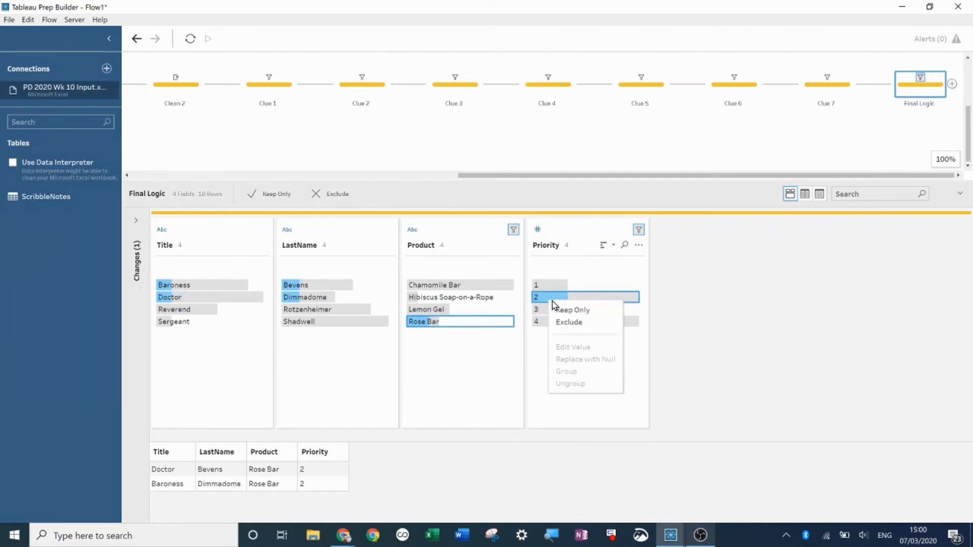
left_click(581, 321)
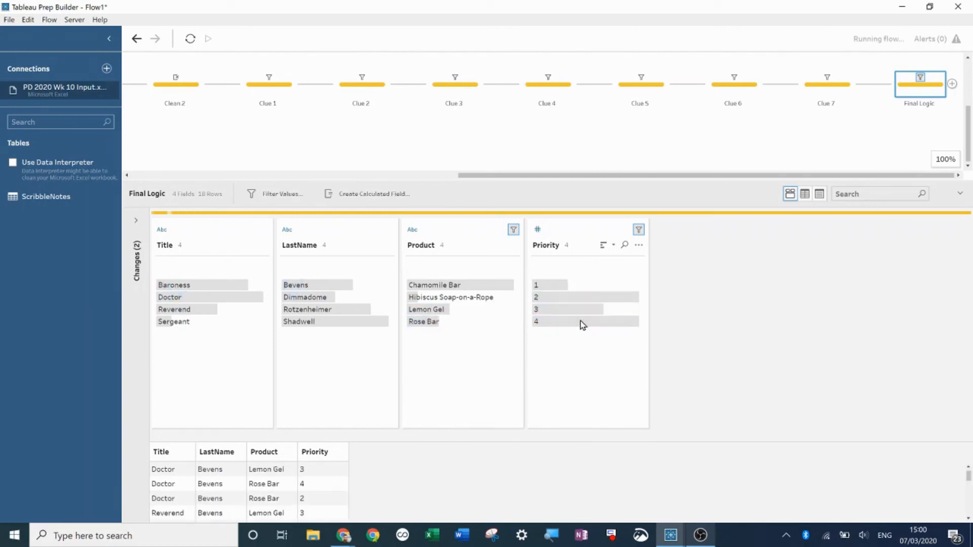
- In Final Logic, exclude rows combining Priority 4 with Chamomile Bar
left_click(555, 322)
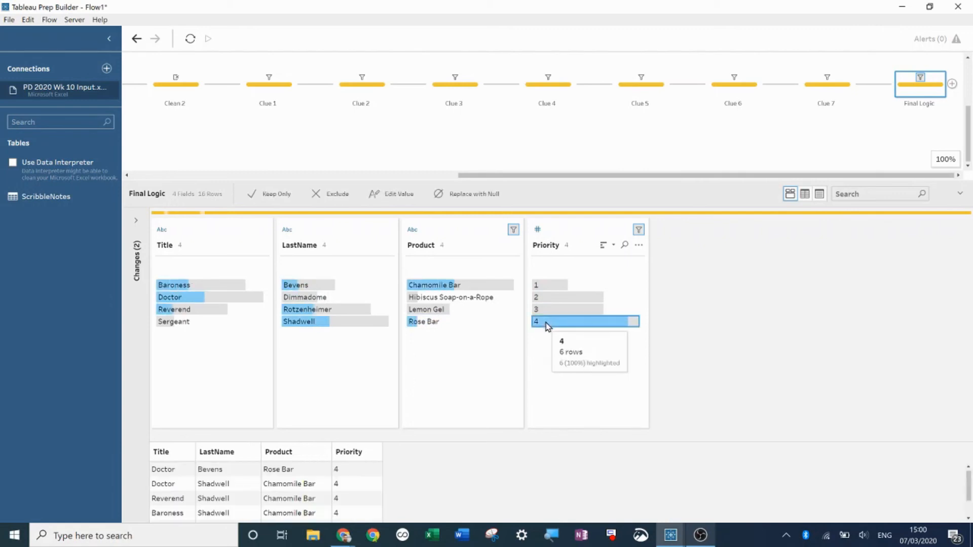
left_click(479, 287)
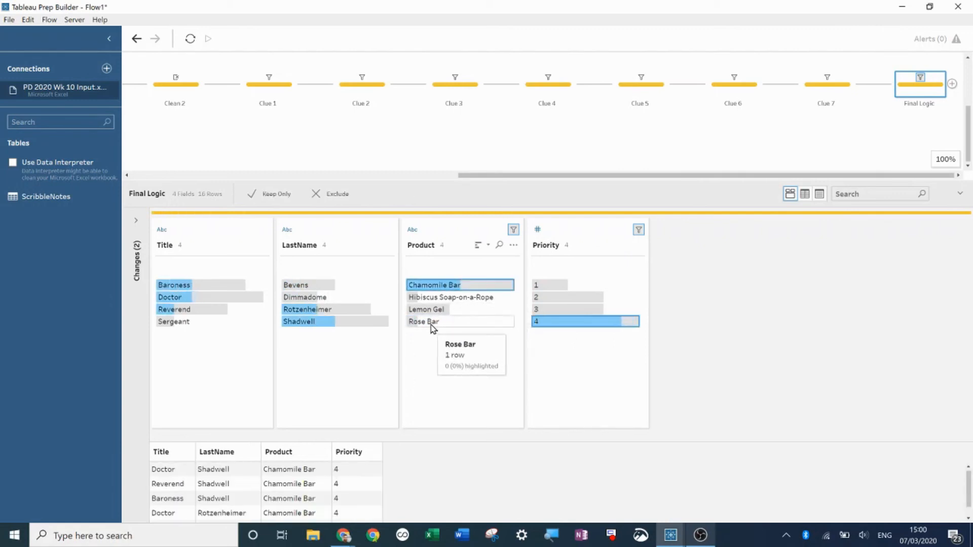
right_click(464, 288)
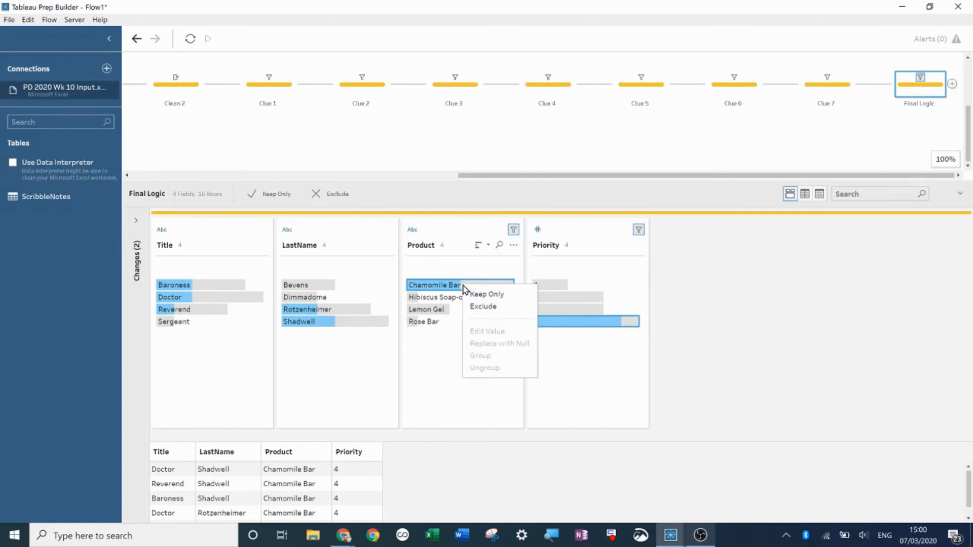
left_click(494, 306)
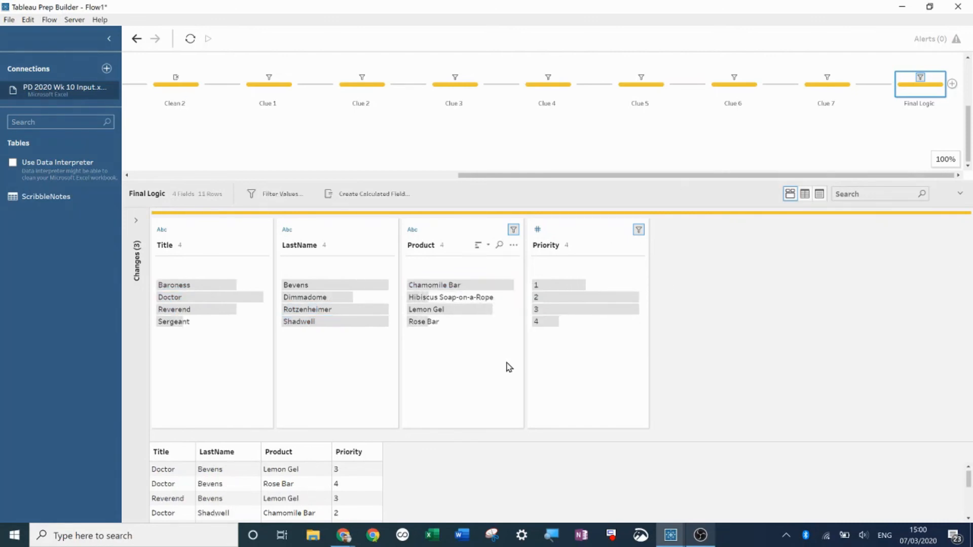
- Exclude rows pairing LastName Shadwell with Title Doctor or Baroness
left_click(438, 298)
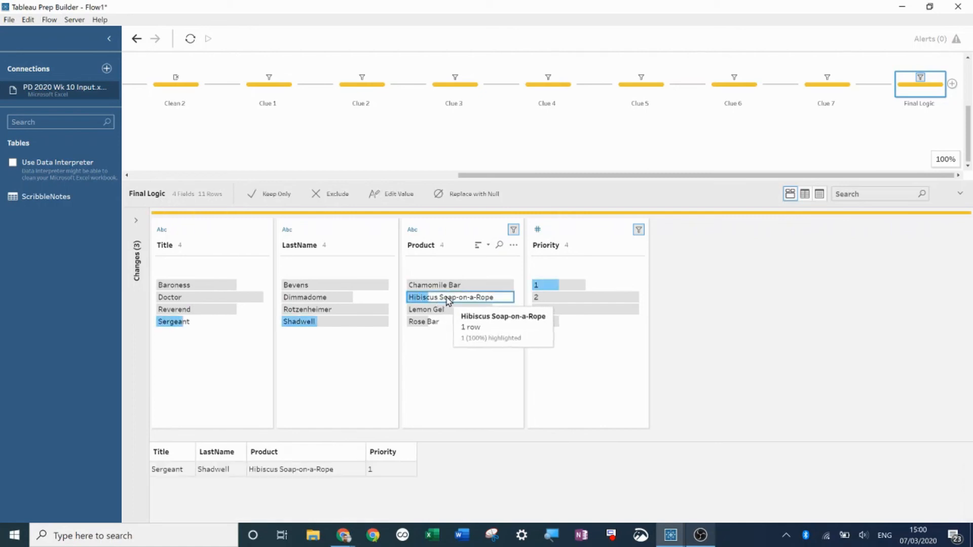
mouse_move(328, 328)
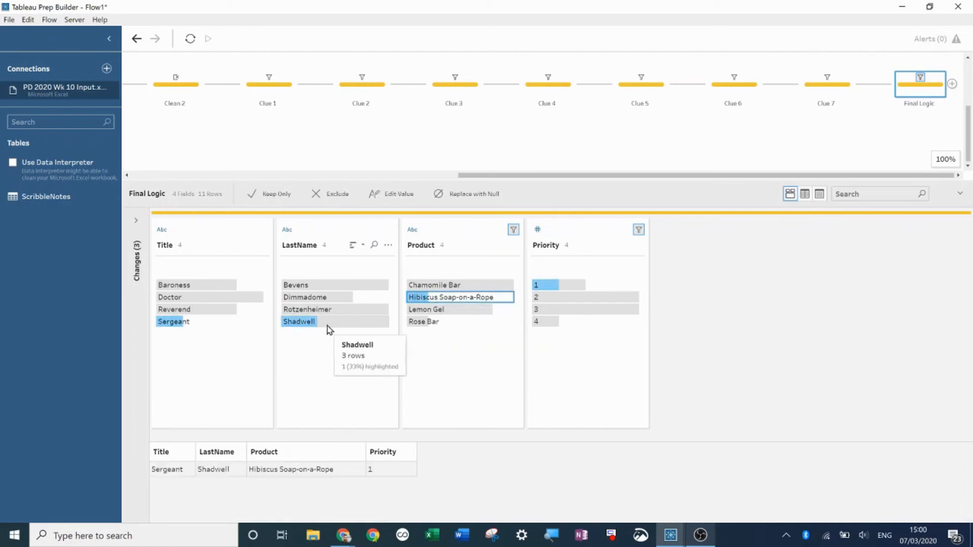
mouse_move(461, 299)
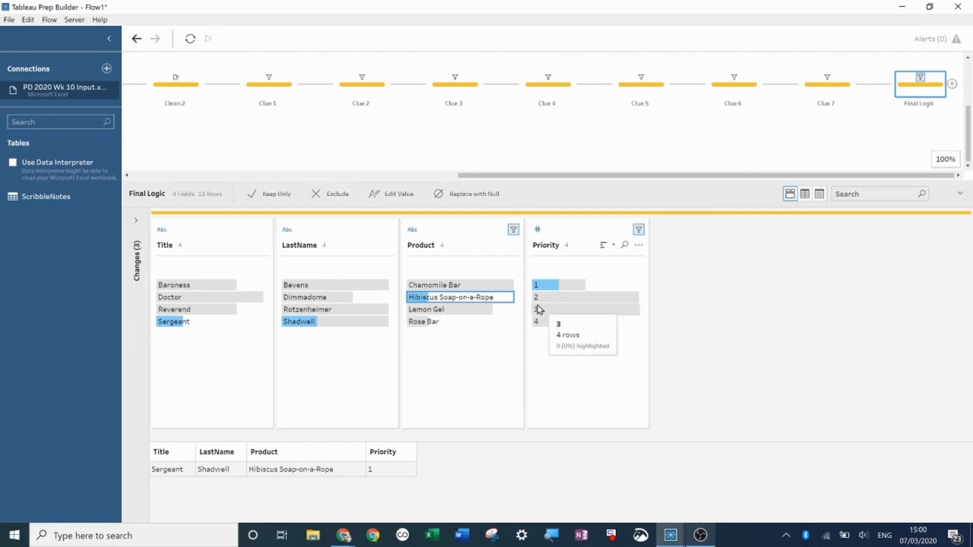
left_click(313, 324)
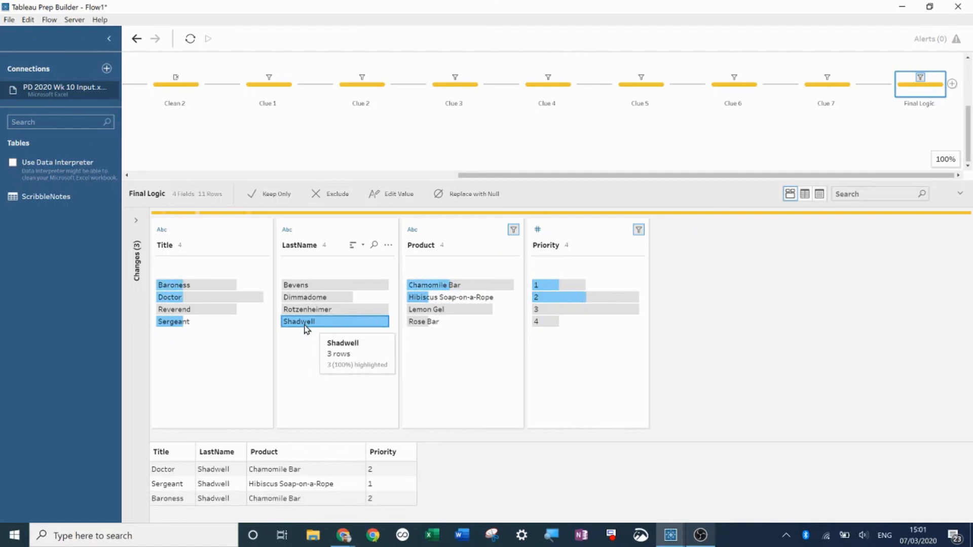
left_click(197, 303, "ctrl")
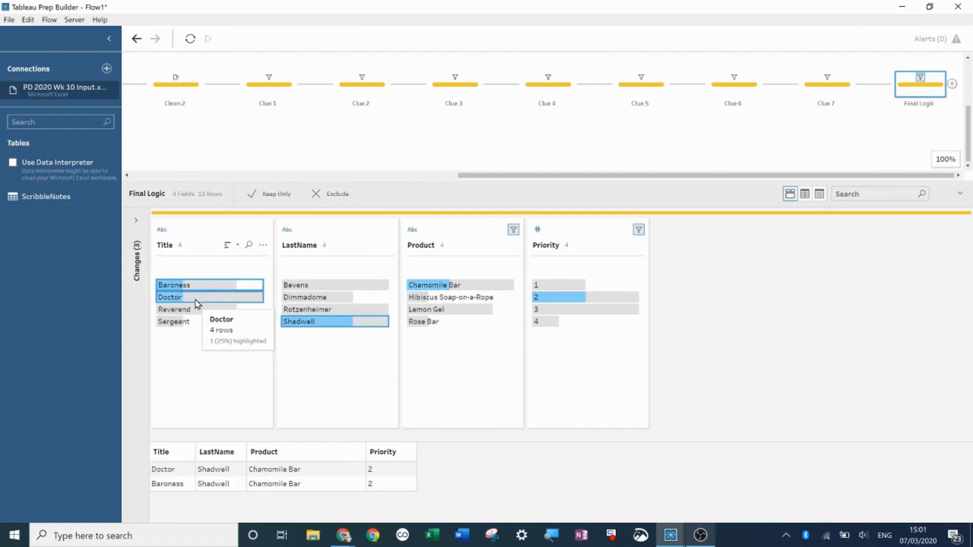
right_click(197, 303)
left_click(221, 322)
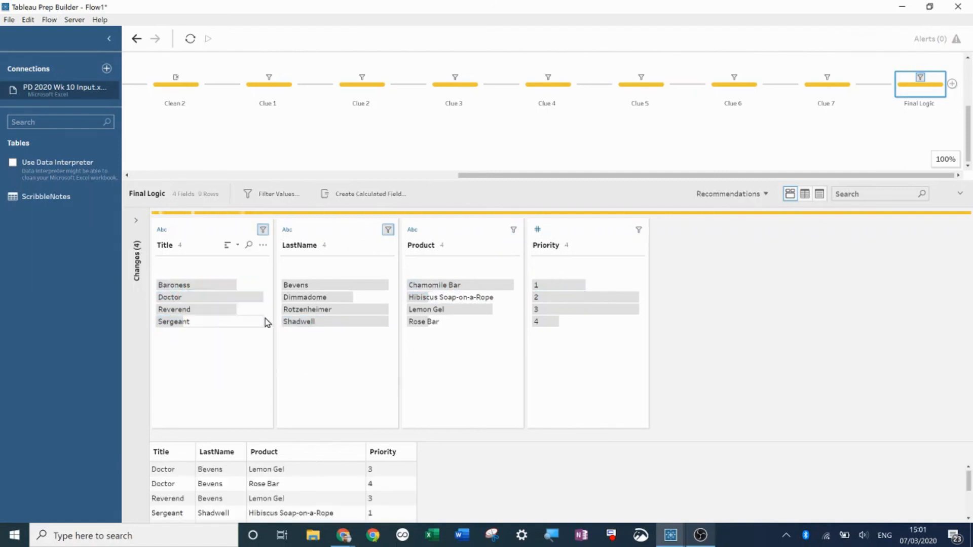
- Exclude rows pairing Priority 1 with Title Reverend
left_click(550, 287)
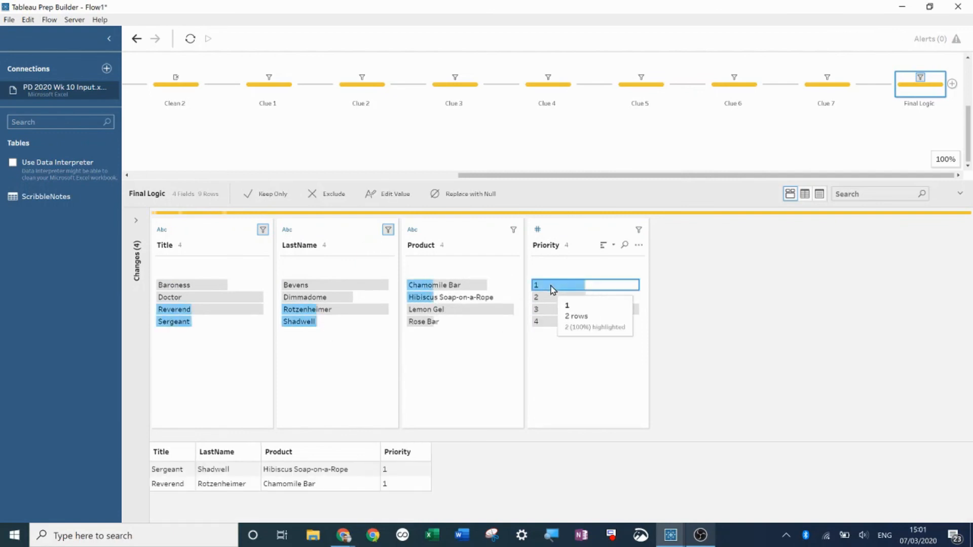
left_click(201, 310)
right_click(199, 311)
left_click(221, 332)
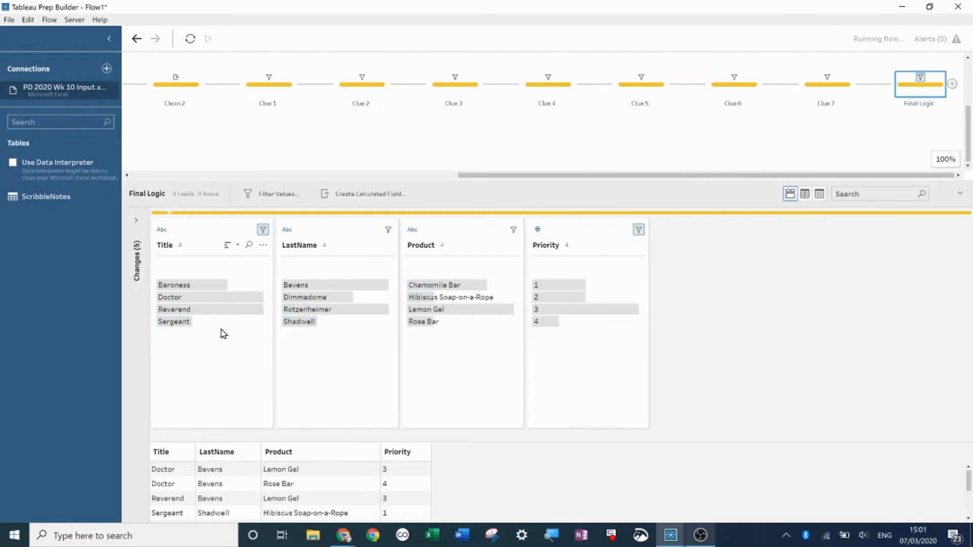
- Exclude rows pairing LastName Bevens with Product Lemon Gel
left_click(182, 323)
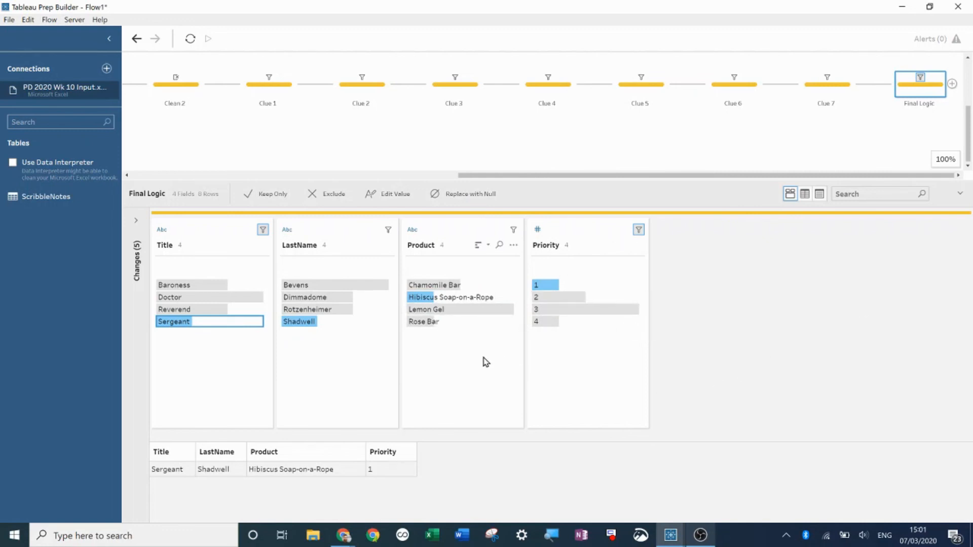
left_click(430, 324)
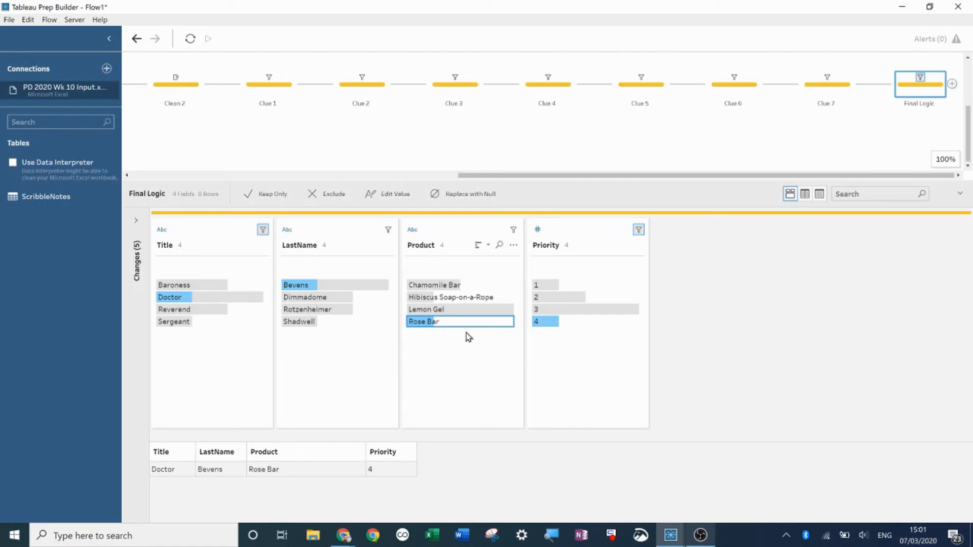
left_click(319, 285)
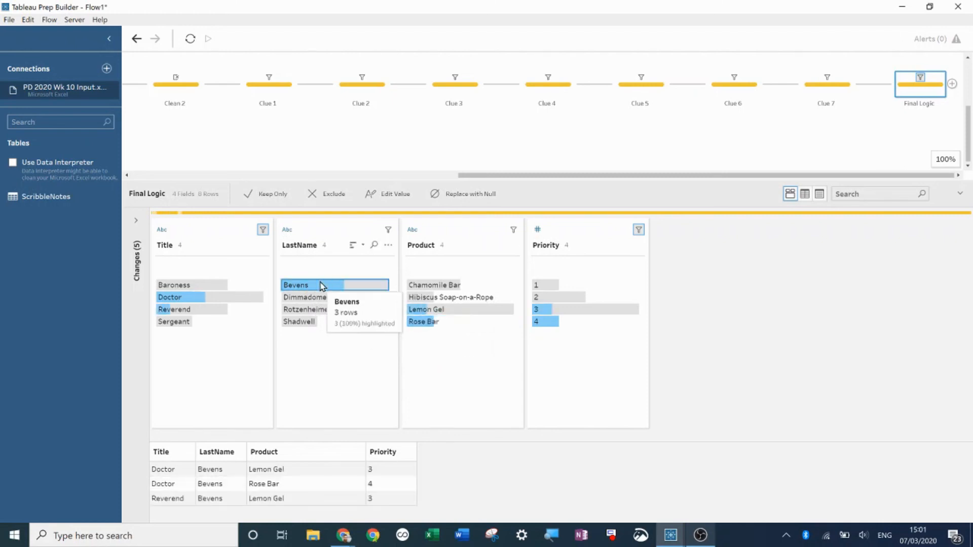
left_click(450, 314)
right_click(450, 314)
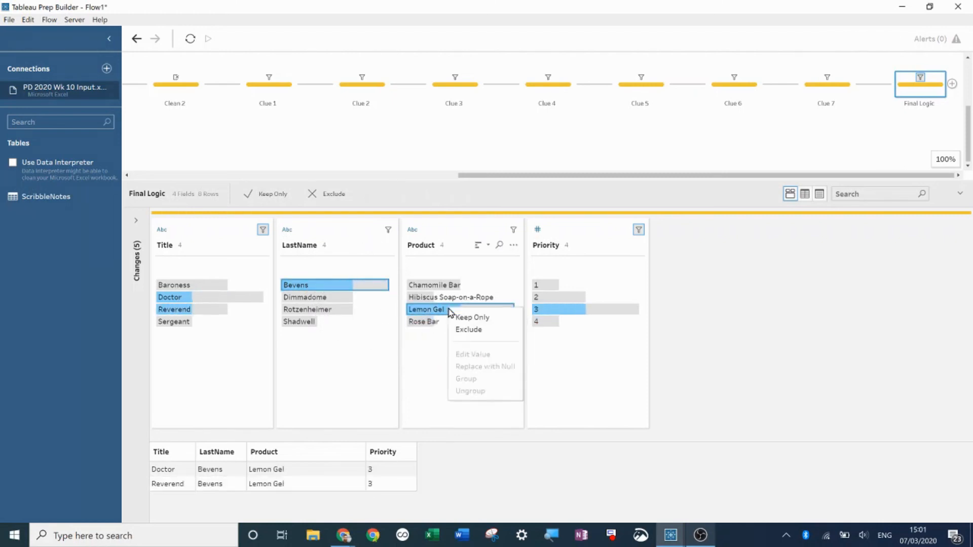
left_click(479, 332)
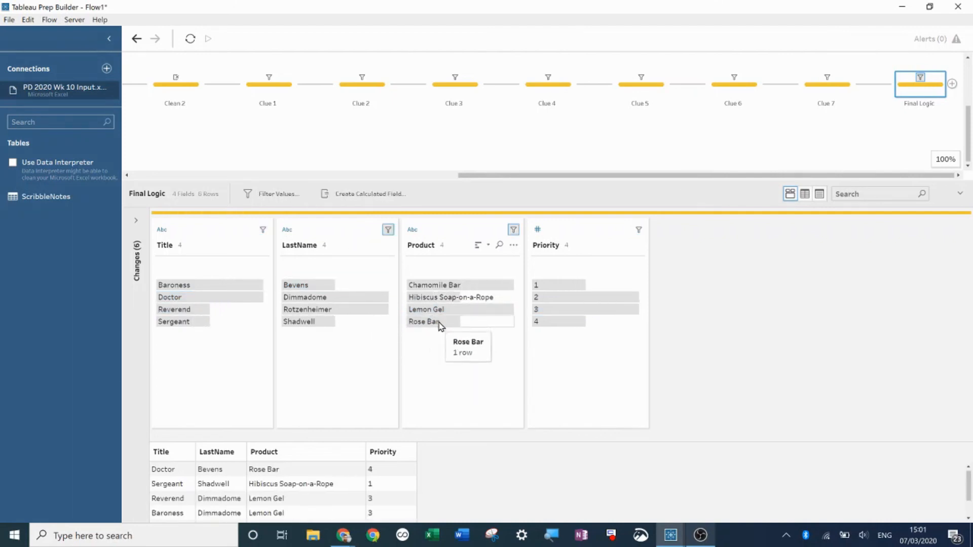
- Exclude rows pairing Title Doctor with LastName Rotzenheimer
left_click(241, 300)
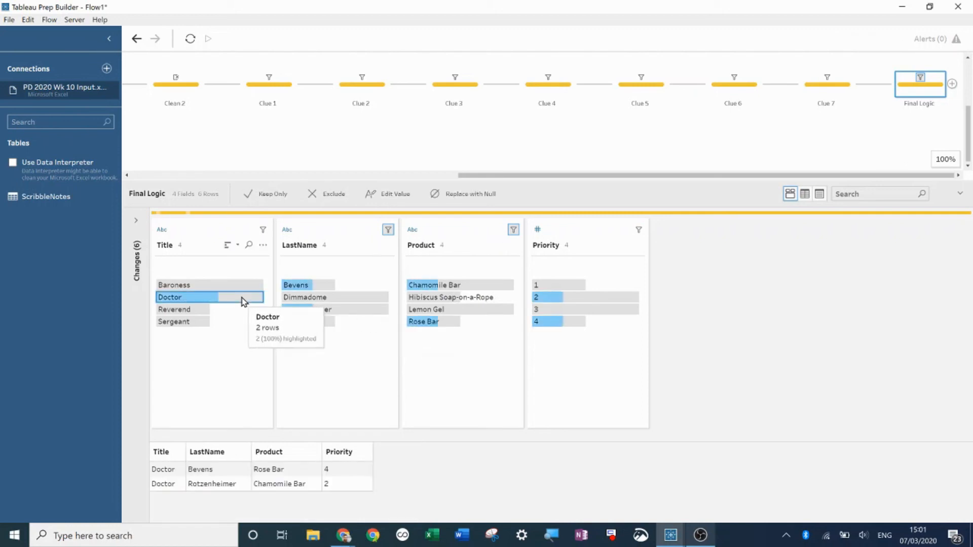
left_click(341, 312)
right_click(341, 312)
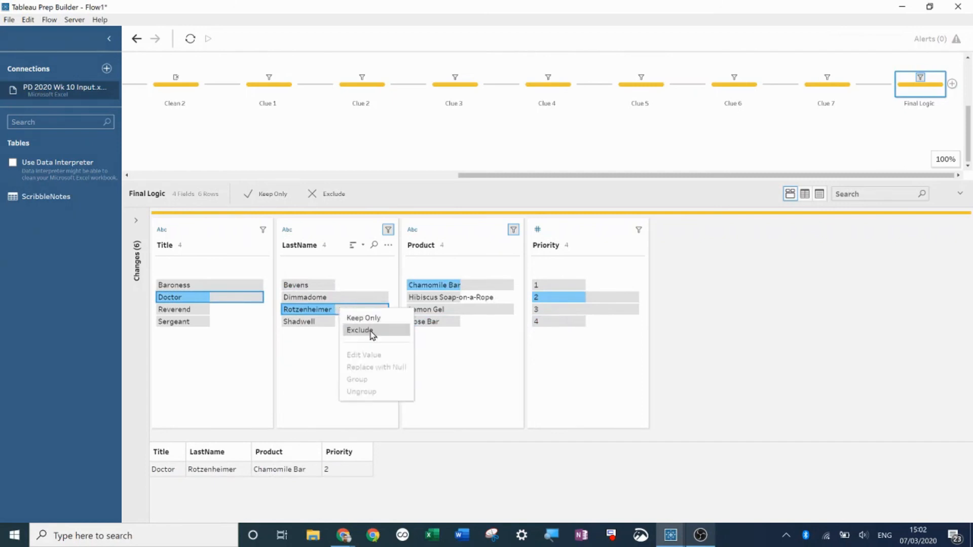
left_click(373, 332)
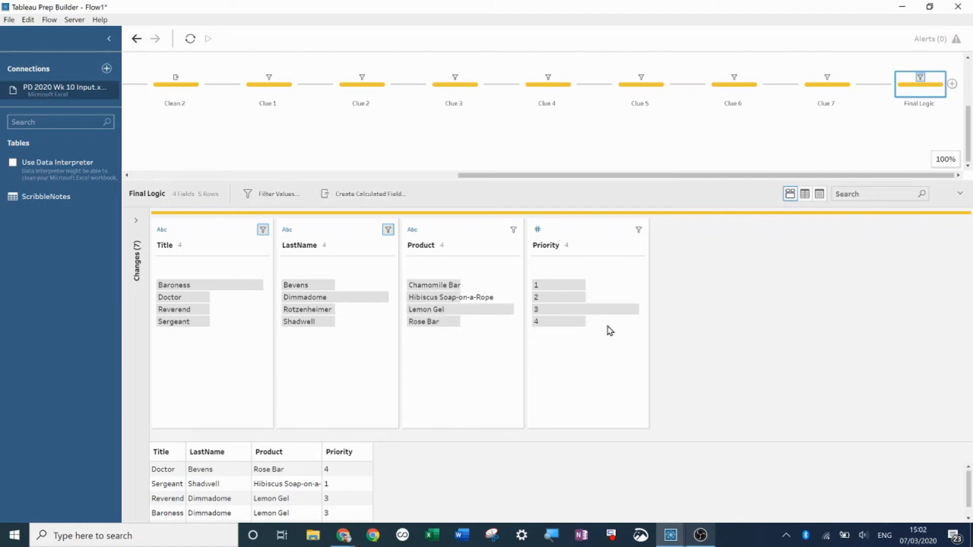
- Exclude rows pairing Title Baroness with LastName Dimmadome
left_click(449, 284)
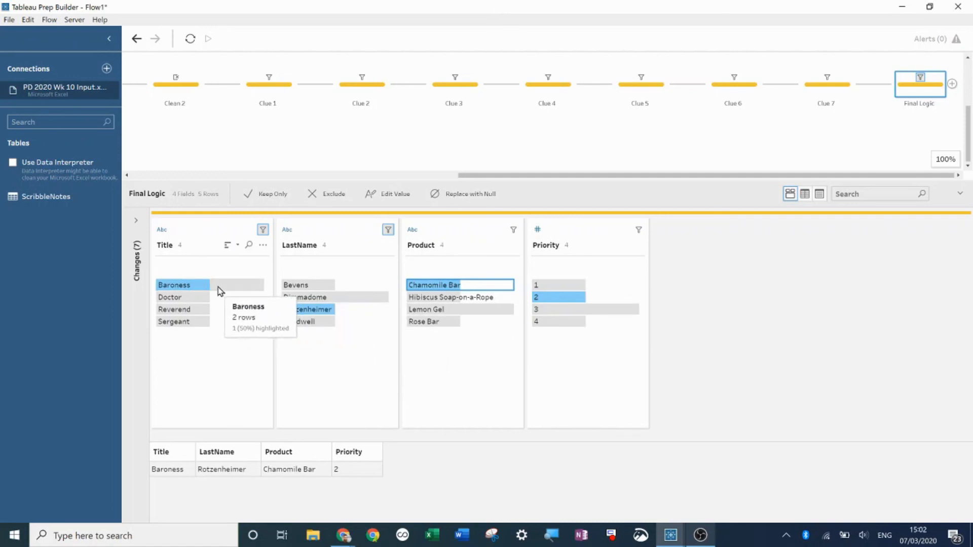
left_click(190, 289)
left_click(310, 299, "ctrl")
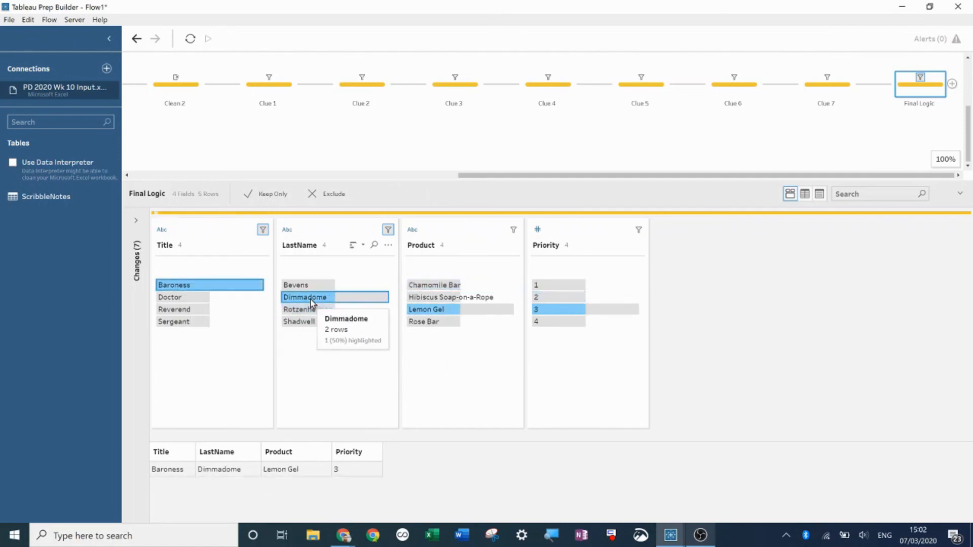
right_click(311, 302)
left_click(330, 320)
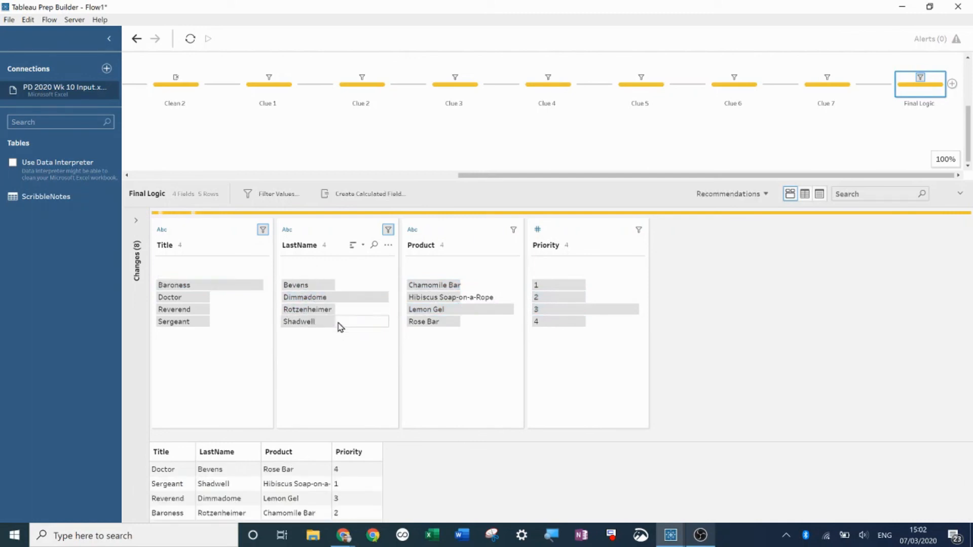
left_click_drag(495, 180, 499, 113)
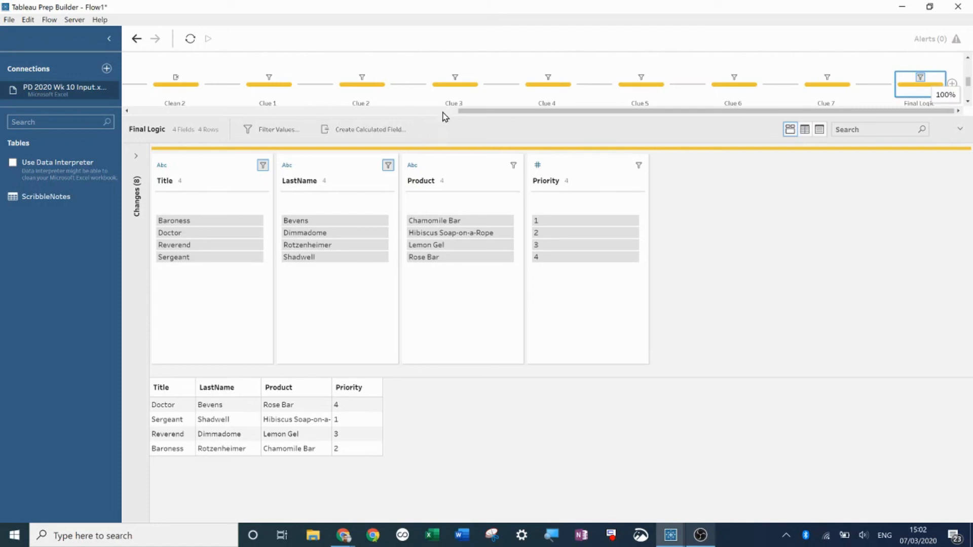
left_click_drag(449, 116, 448, 166)
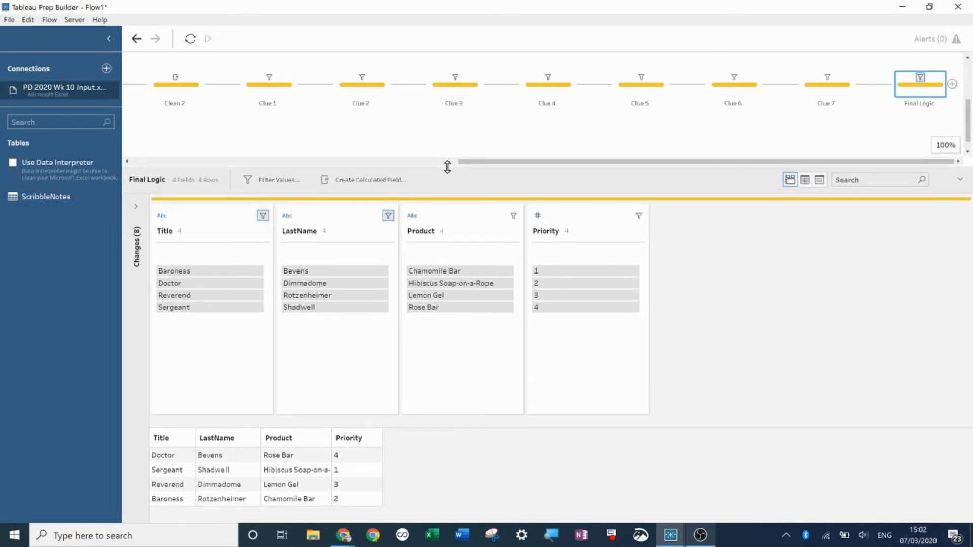